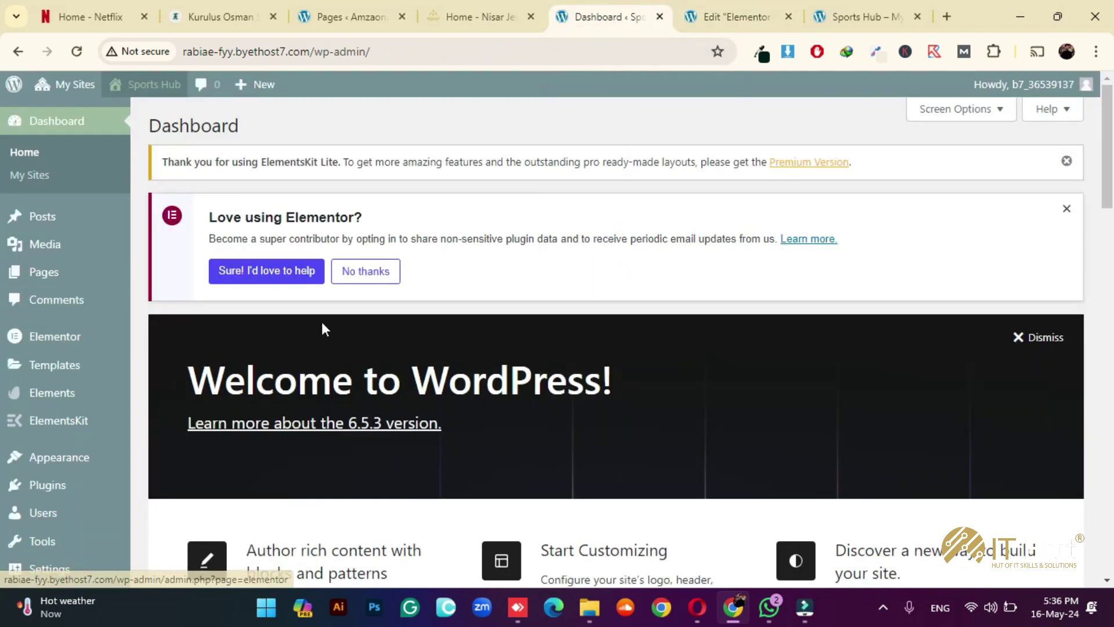
- Open the account's profile editing page in a new browser tab placed beside the Dashboard tab
mouse_move(64, 363)
scroll(291, 325, down, 2)
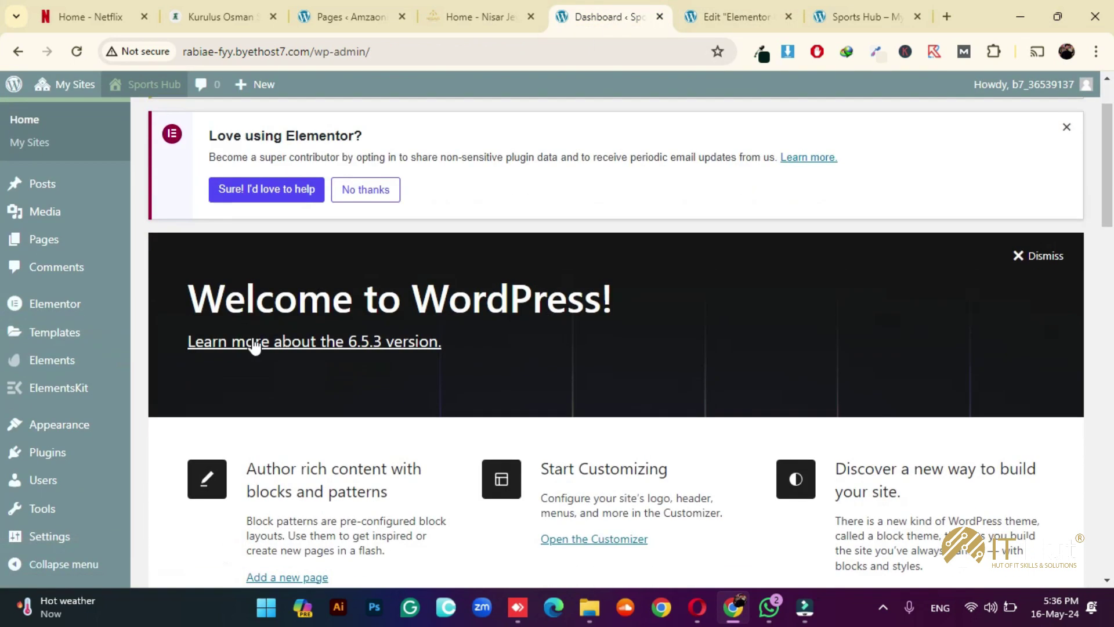
mouse_move(69, 432)
mouse_move(1038, 89)
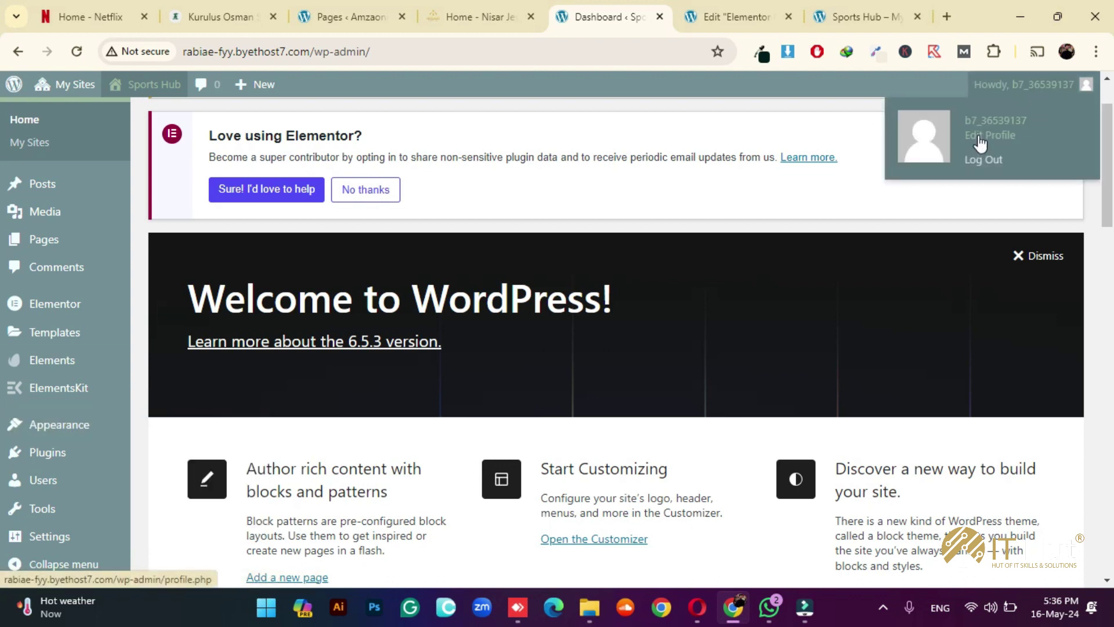
right_click(979, 136)
click(914, 154)
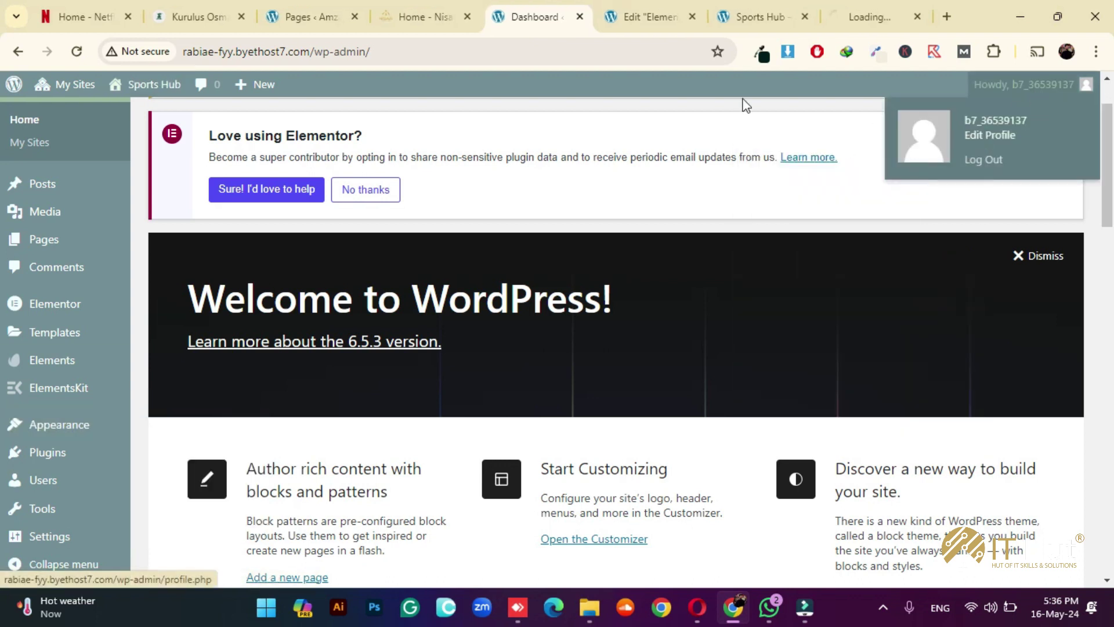
drag(871, 10, 667, 12)
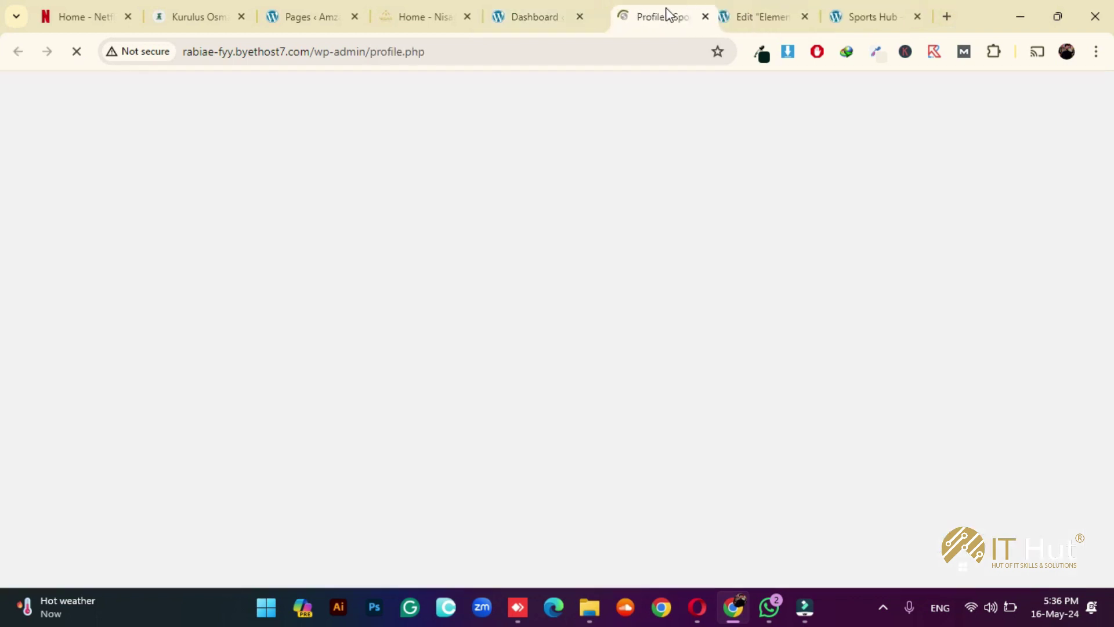
click(540, 6)
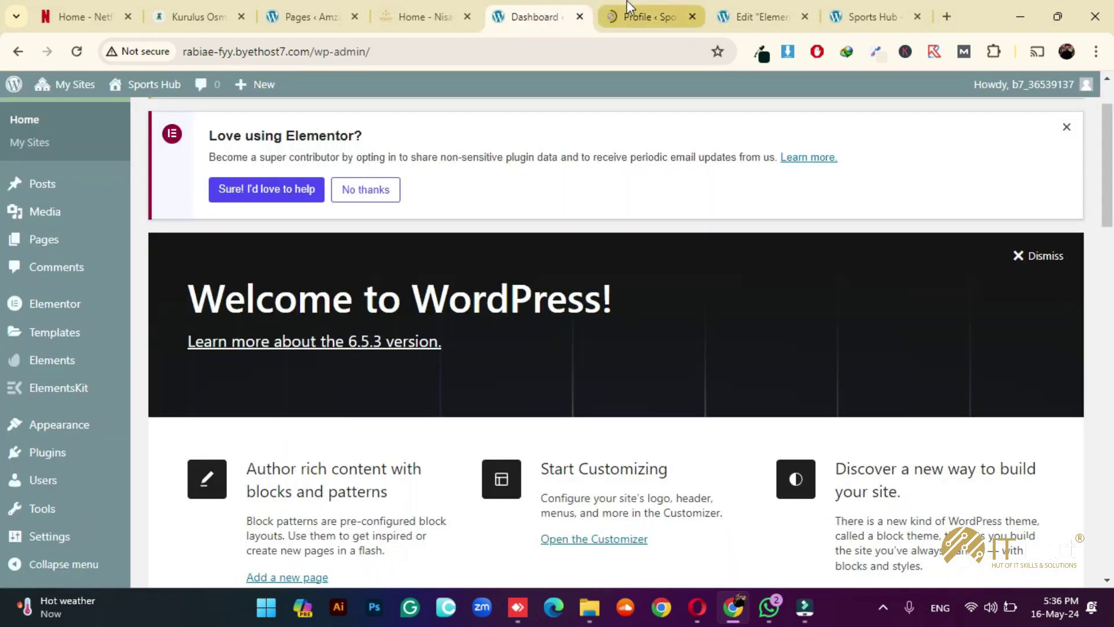
click(627, 5)
- Set the admin color scheme to Coffee and update the profile
scroll(565, 427, down, 3)
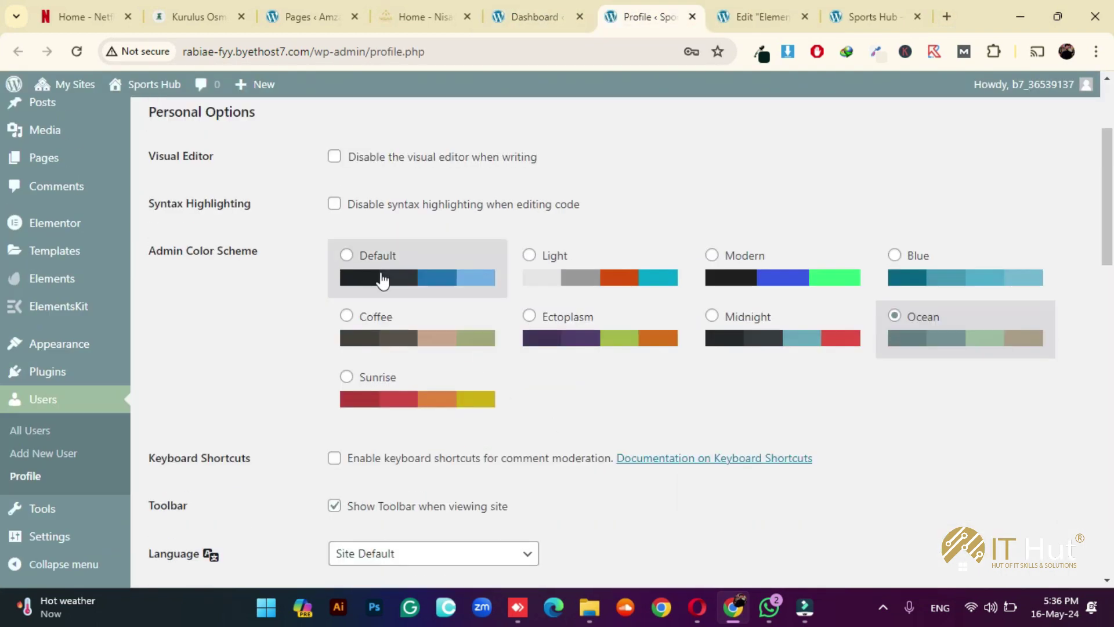
click(406, 324)
scroll(530, 398, down, 12)
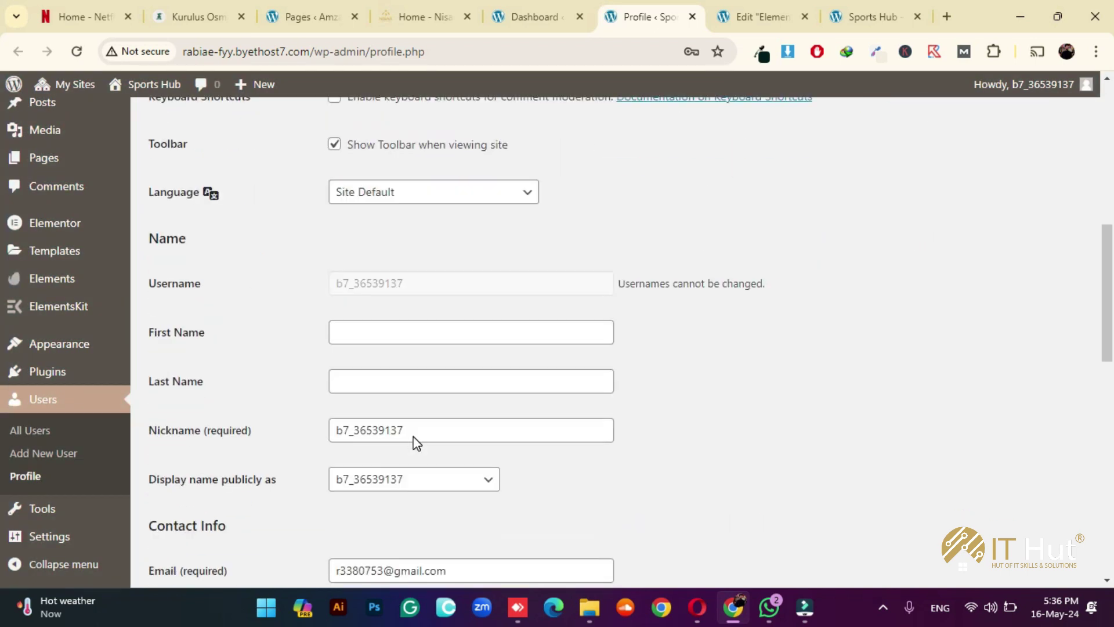
scroll(429, 400, up, 3)
scroll(450, 380, up, 3)
click(424, 352)
click(400, 371)
scroll(275, 425, down, 7)
scroll(275, 425, down, 4)
click(205, 501)
scroll(555, 380, up, 9)
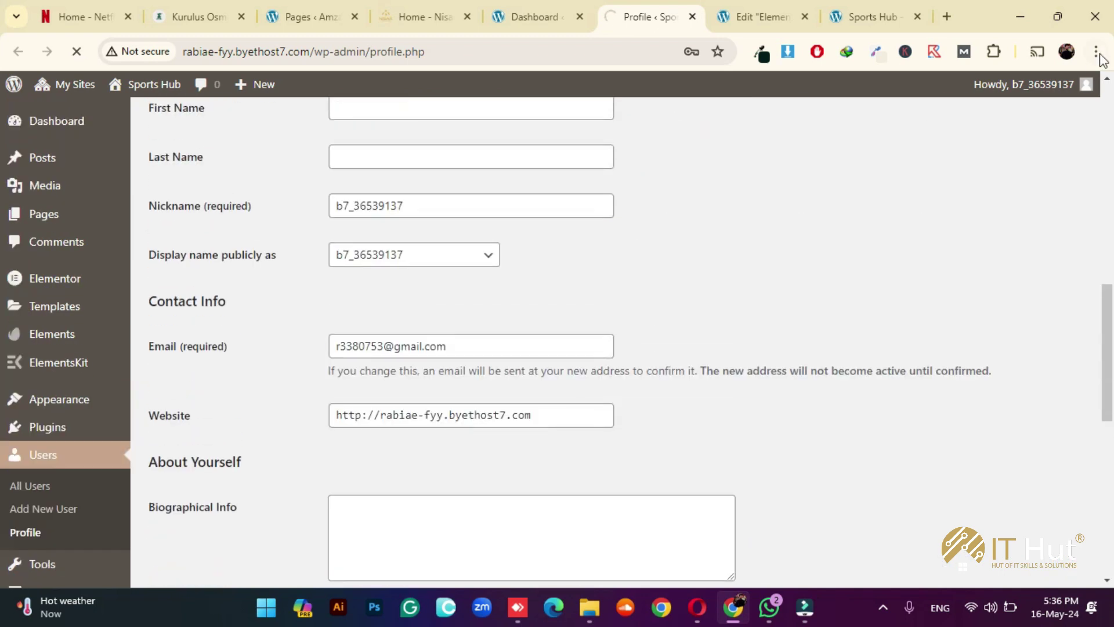
- Open the page for adding a new user to the site
scroll(721, 262, down, 4)
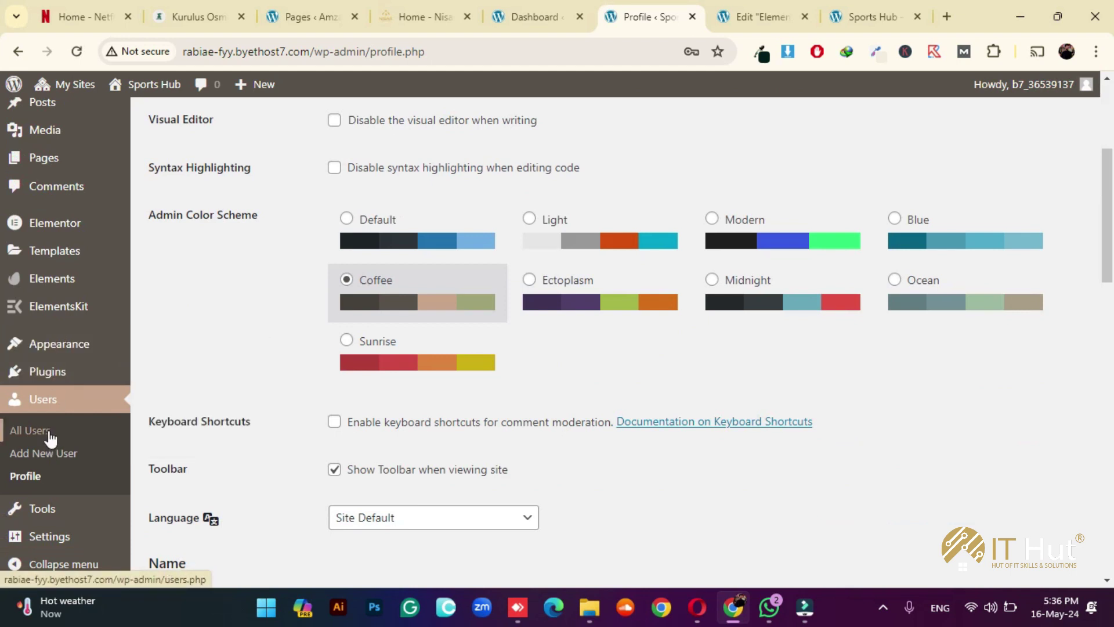
scroll(638, 354, up, 4)
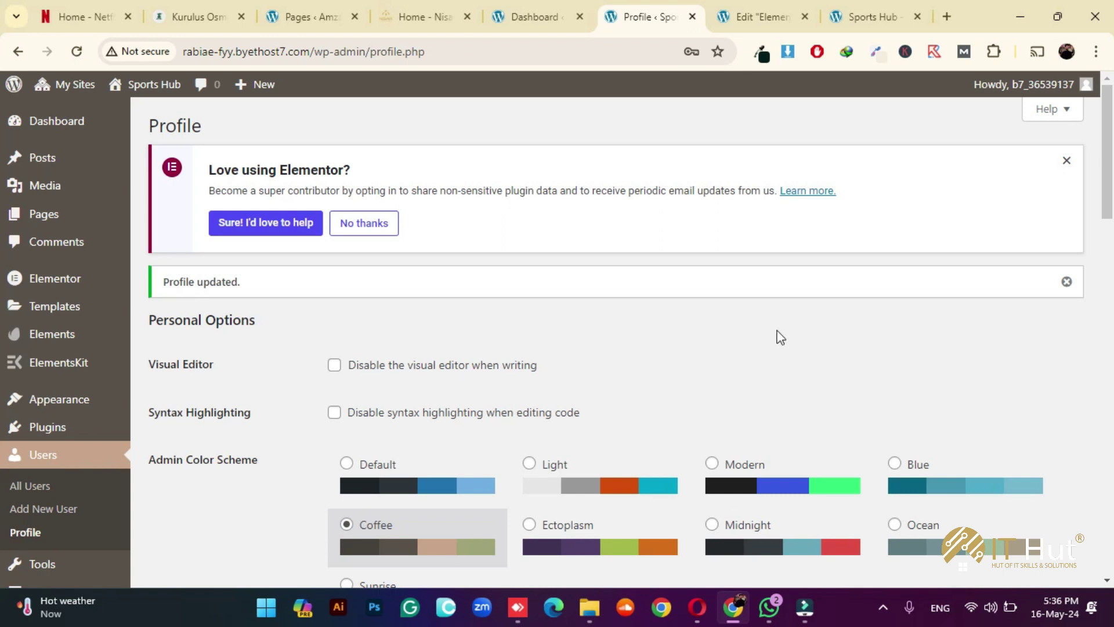
scroll(638, 344, down, 4)
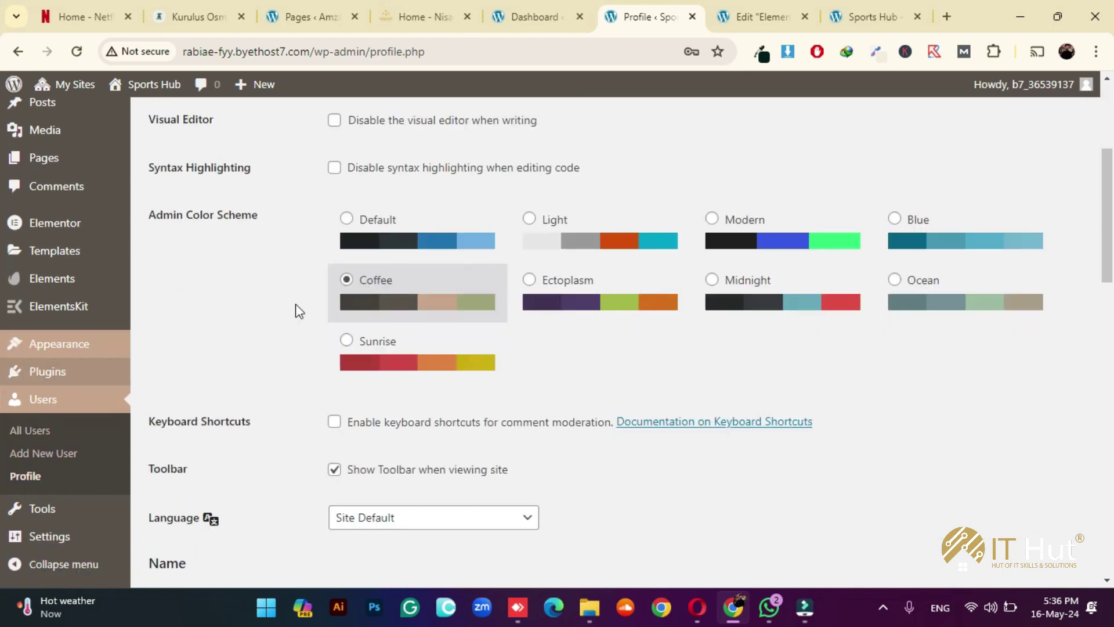
scroll(598, 272, up, 4)
mouse_move(1031, 96)
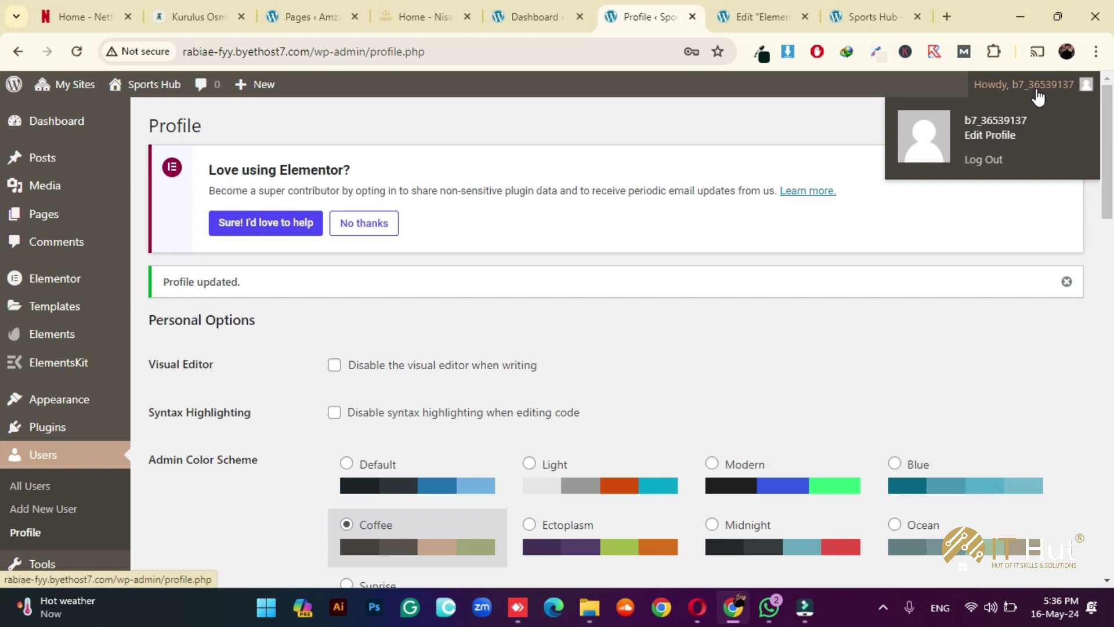
scroll(473, 323, down, 4)
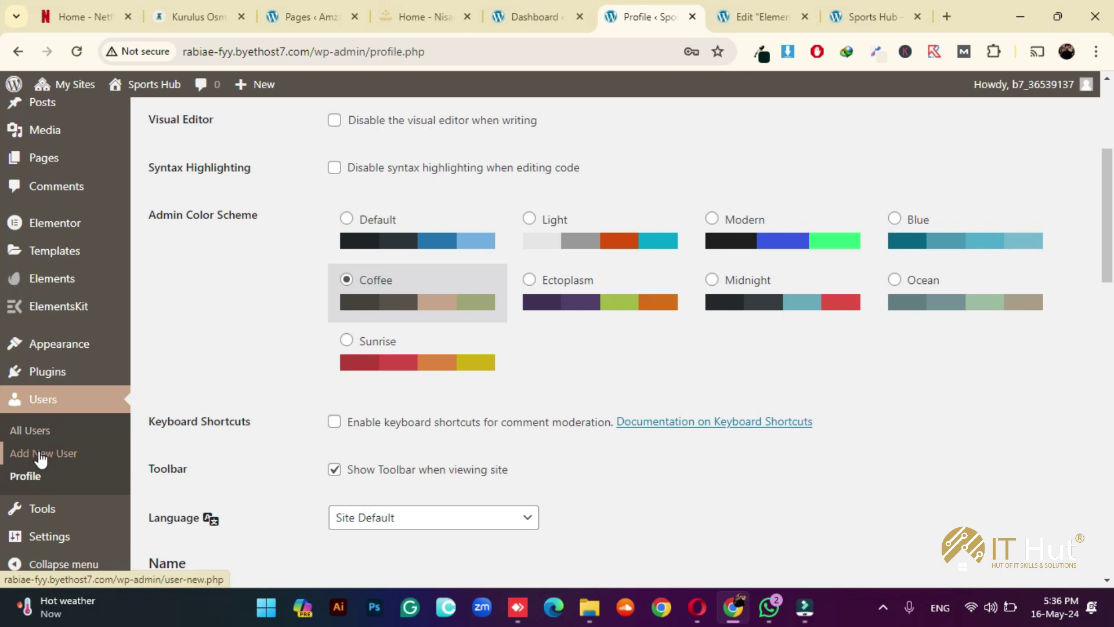
click(39, 455)
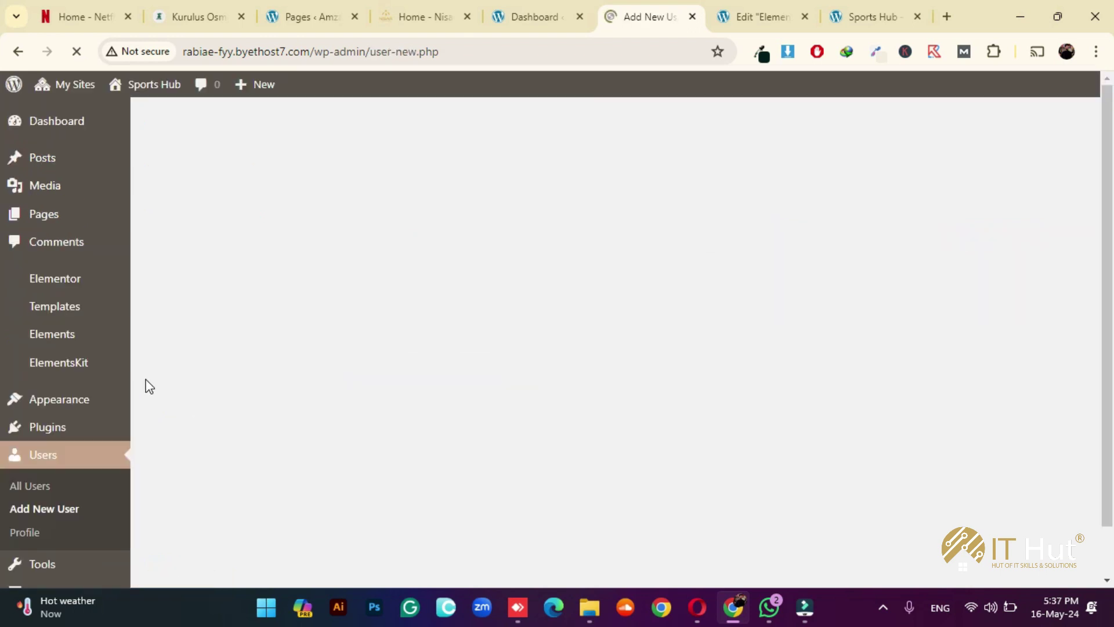
click(429, 355)
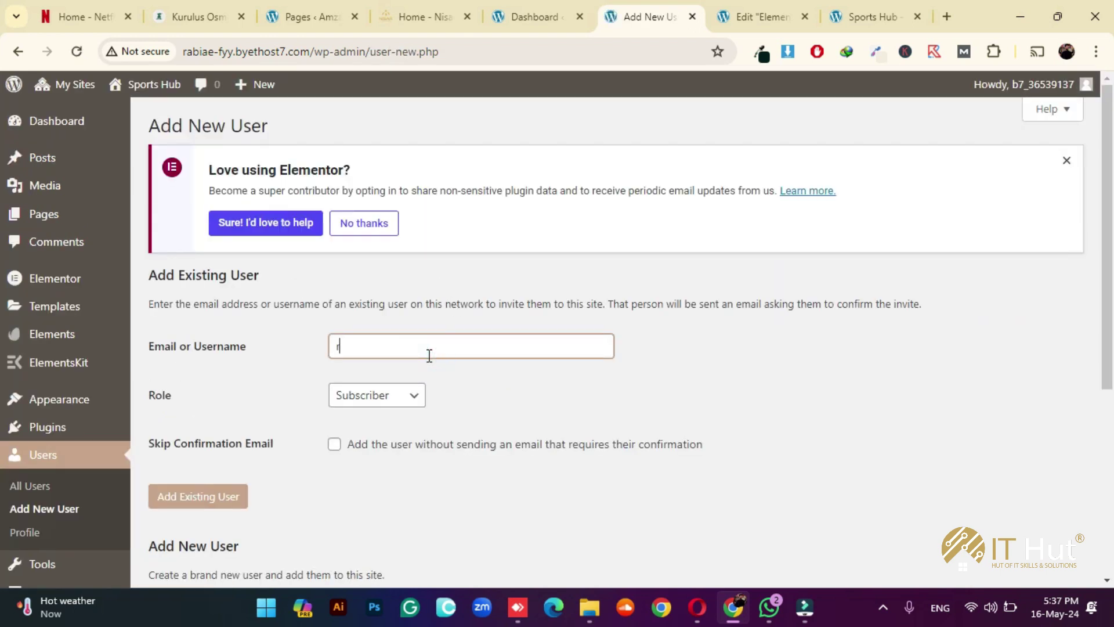
text(rabie)
scroll(535, 418, down, 3)
click(361, 232)
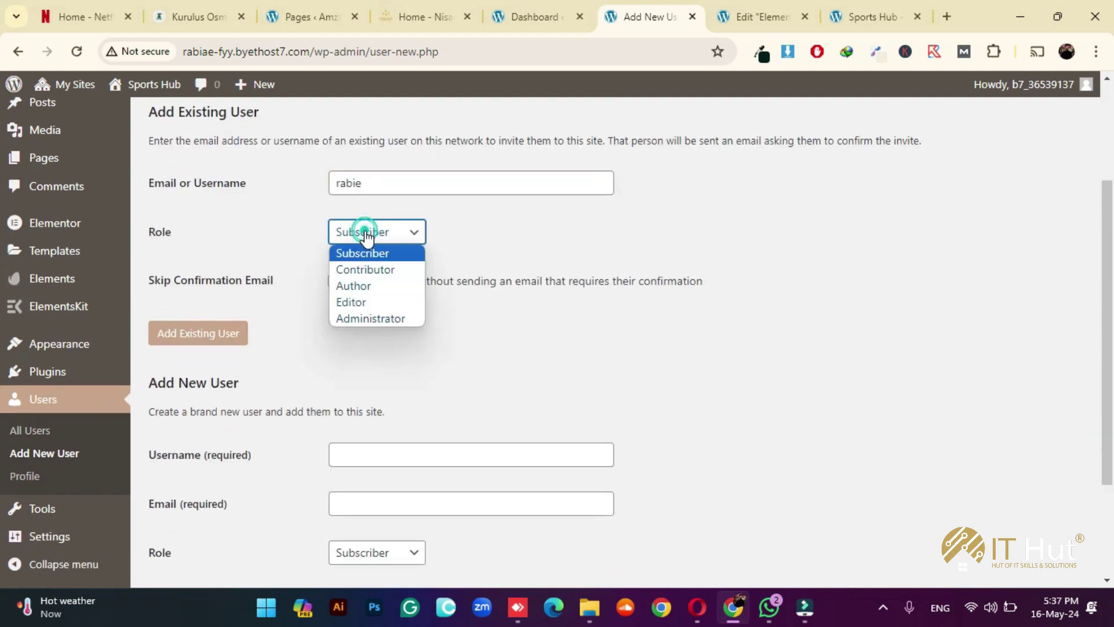
click(365, 318)
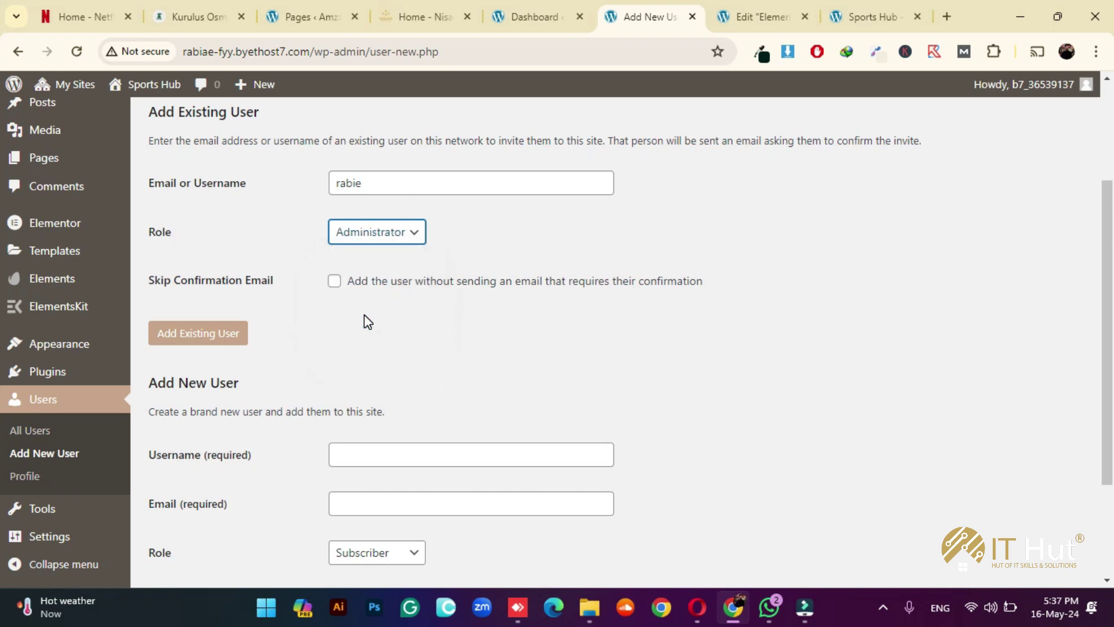
scroll(468, 321, down, 2)
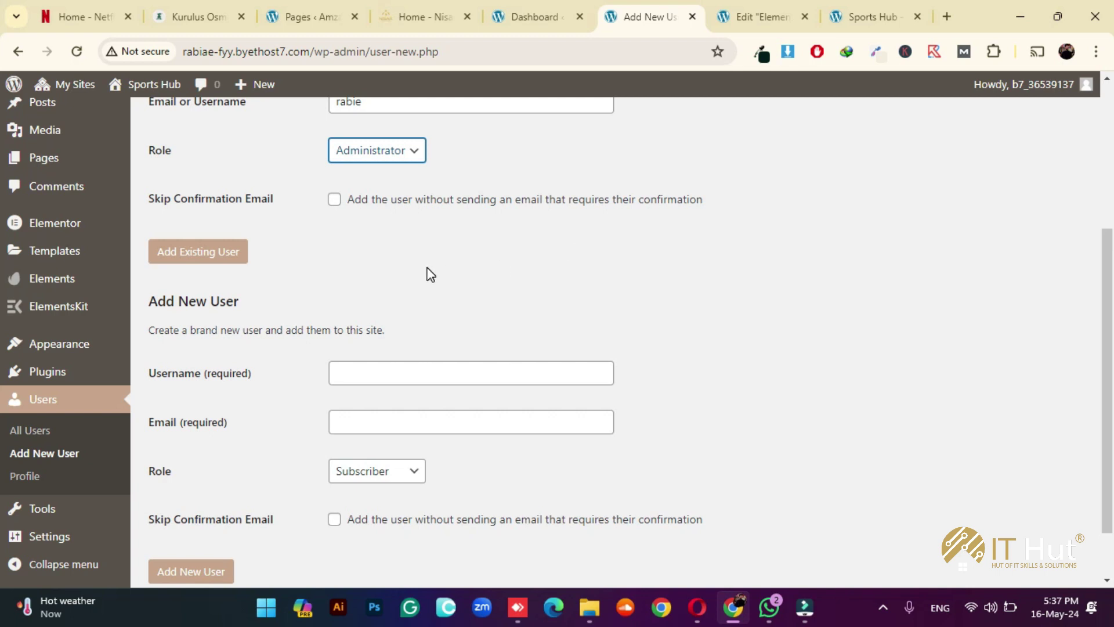
scroll(386, 306, down, 2)
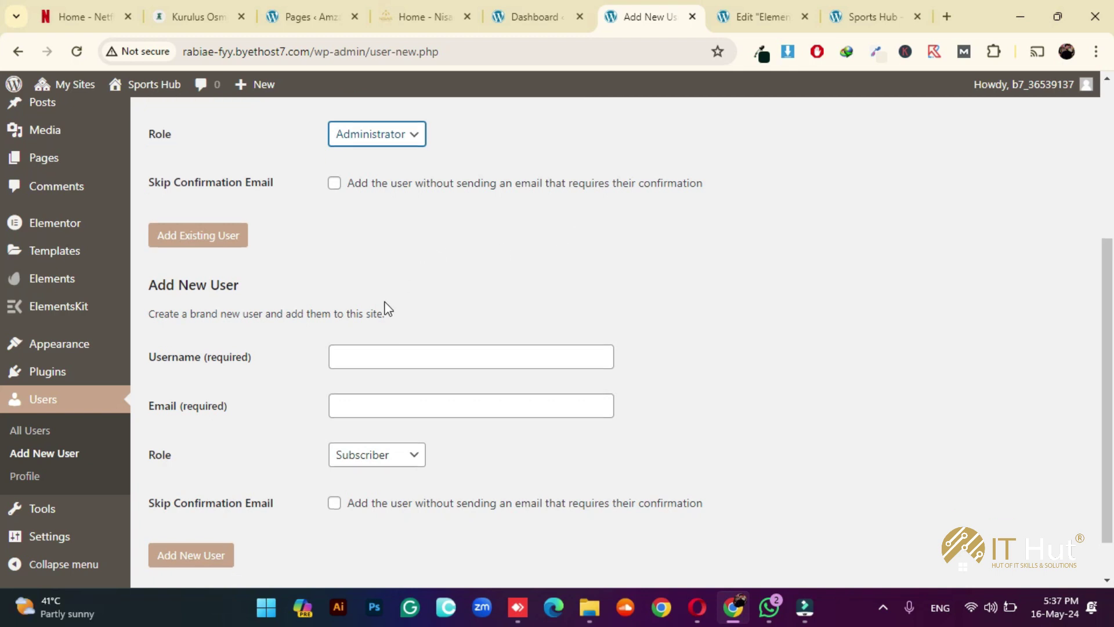
scroll(393, 309, up, 8)
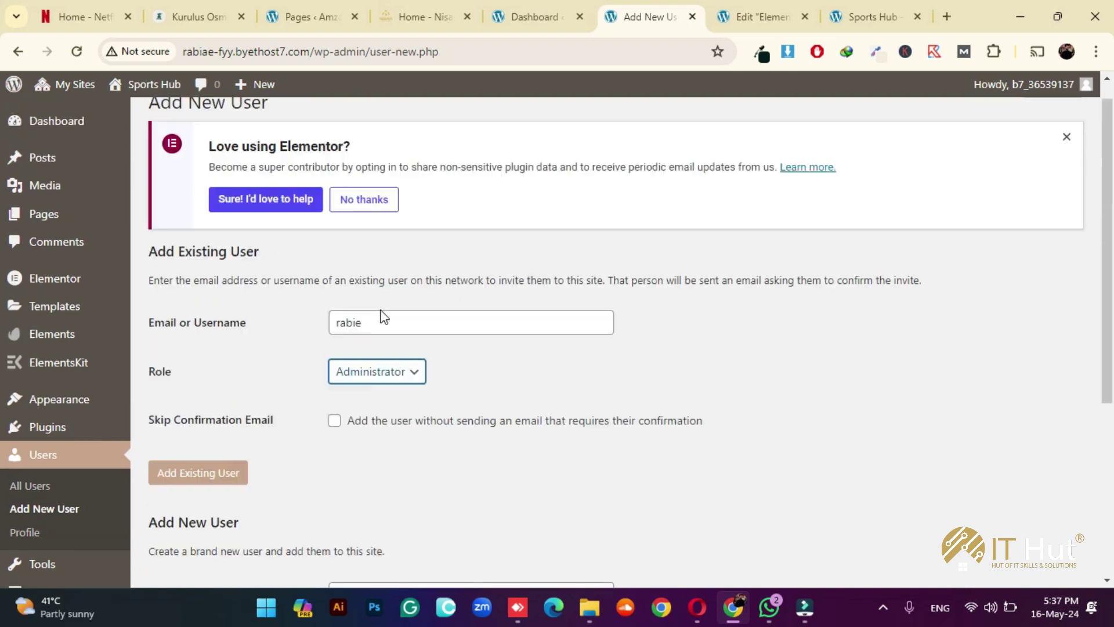
click(382, 347)
key(ctrl+a)
key(BackSpace)
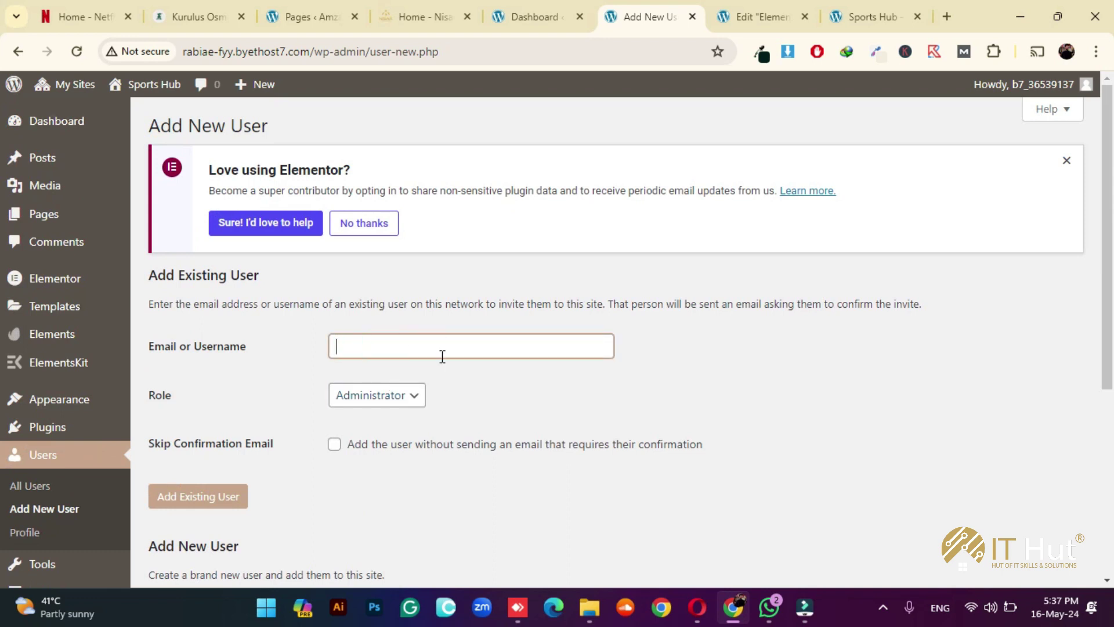
- Enter the new user's username in the Add New User form
scroll(312, 352, down, 5)
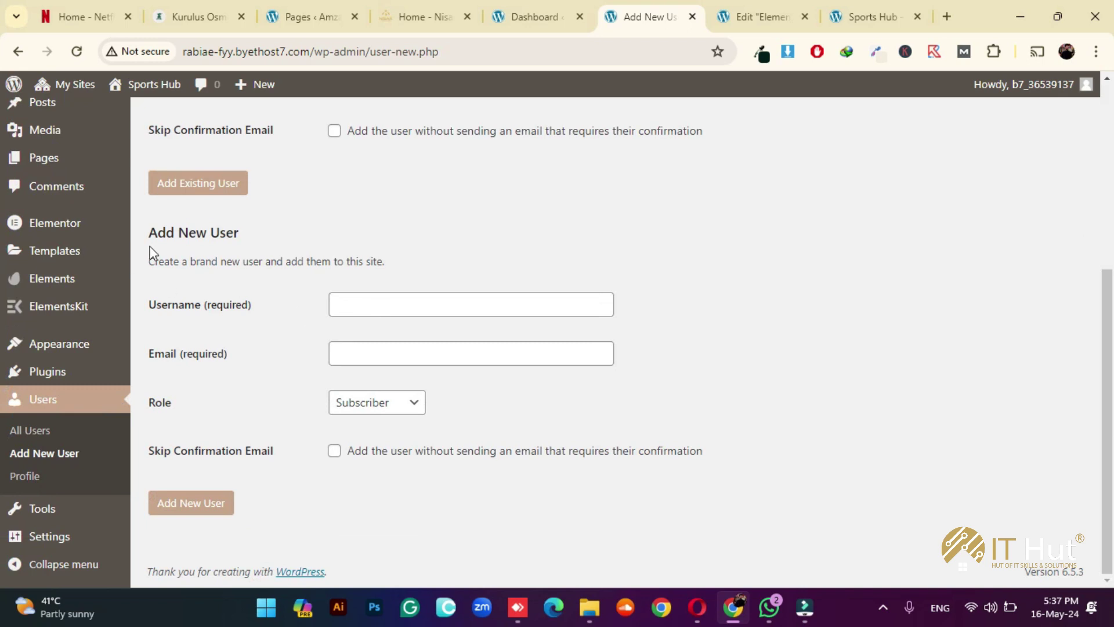
click(367, 305)
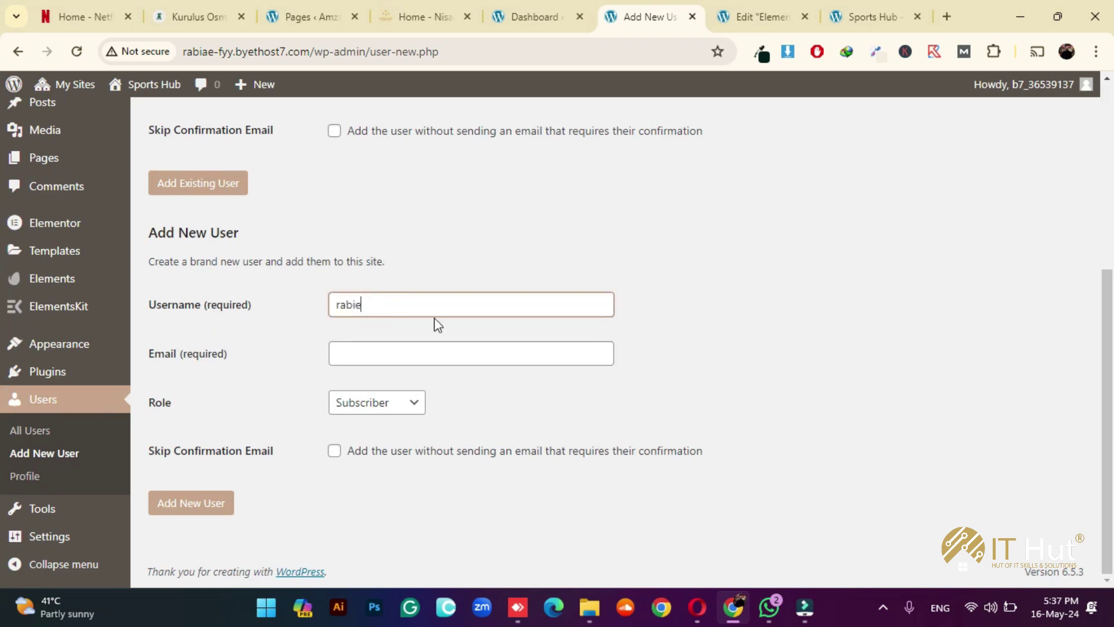
click(364, 354)
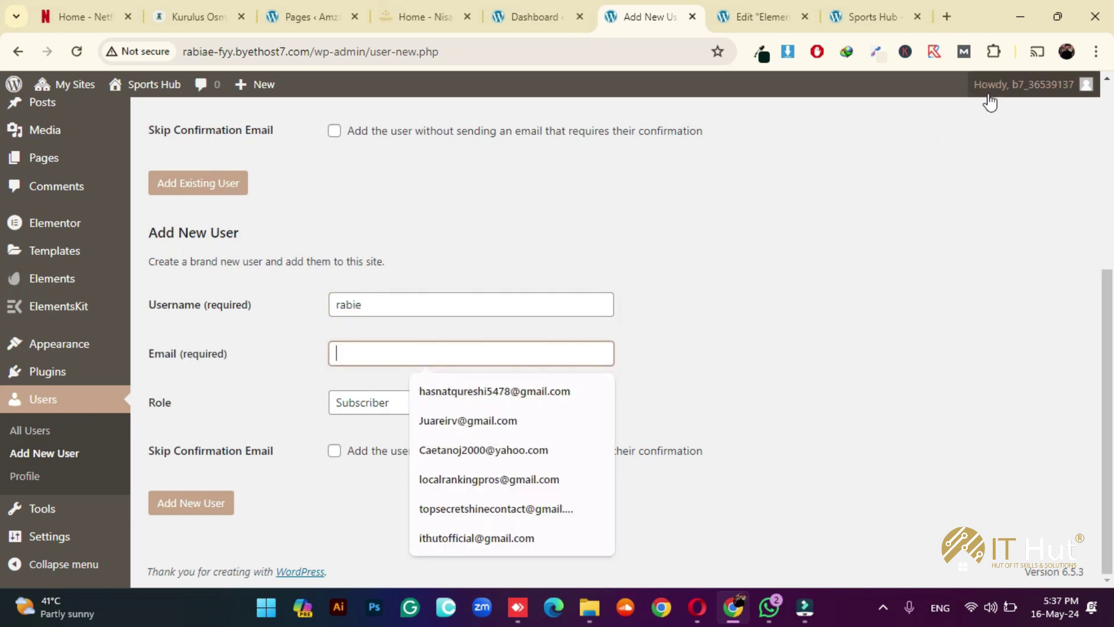
- Copy the account's e-mail address from the profile page, opened in a new tab, into the new user's Email field
mouse_move(985, 96)
right_click(983, 135)
click(904, 153)
click(687, 23)
scroll(624, 320, down, 10)
scroll(627, 323, down, 1)
triple_click(477, 278)
key(ctrl+c)
click(543, 18)
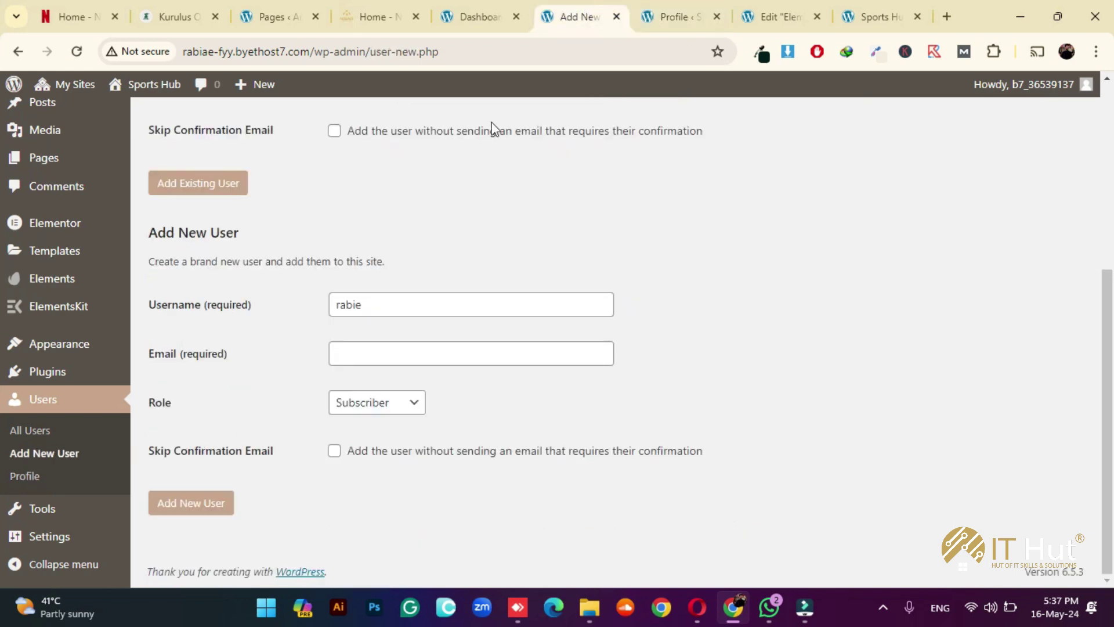
click(404, 359)
key(ctrl+v)
- Assign the new user the Administrator role and try to add the user
click(374, 407)
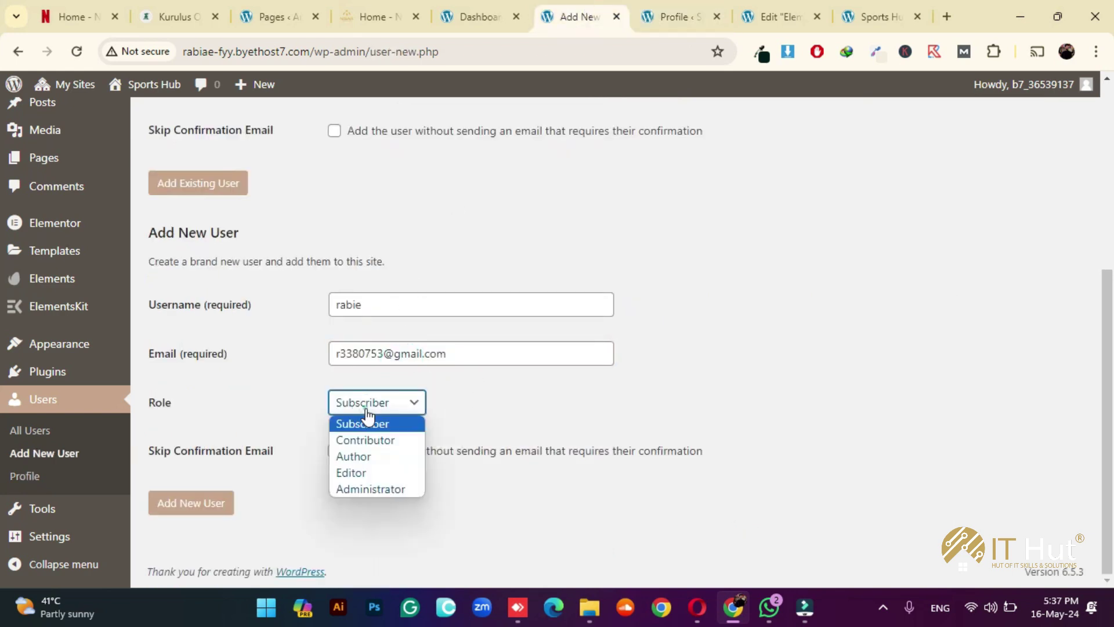
click(367, 488)
click(176, 509)
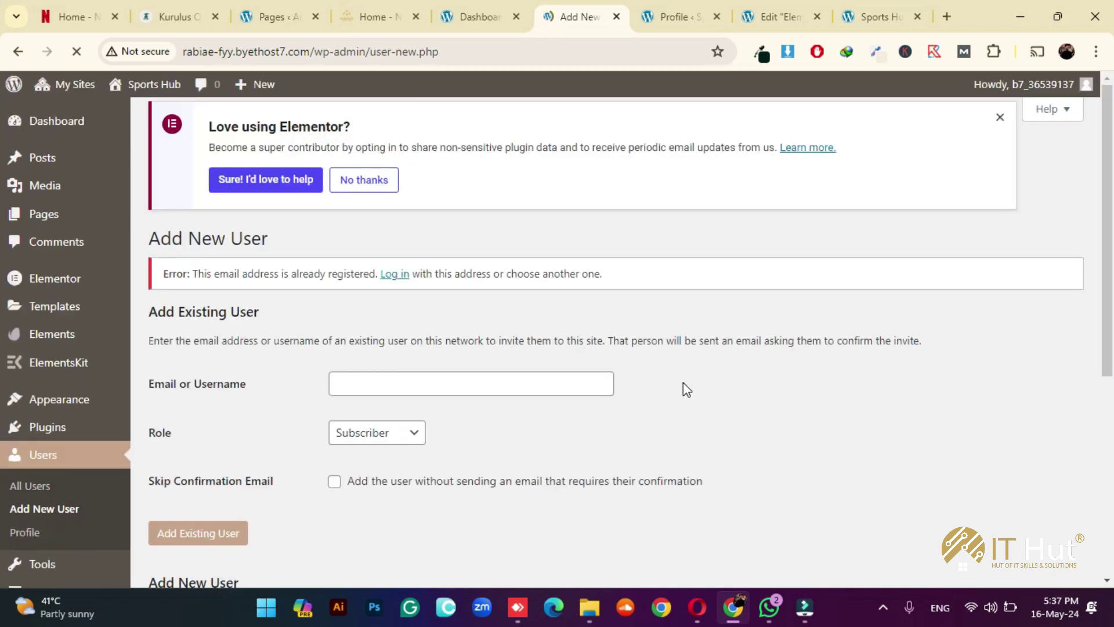
scroll(683, 382, down, 5)
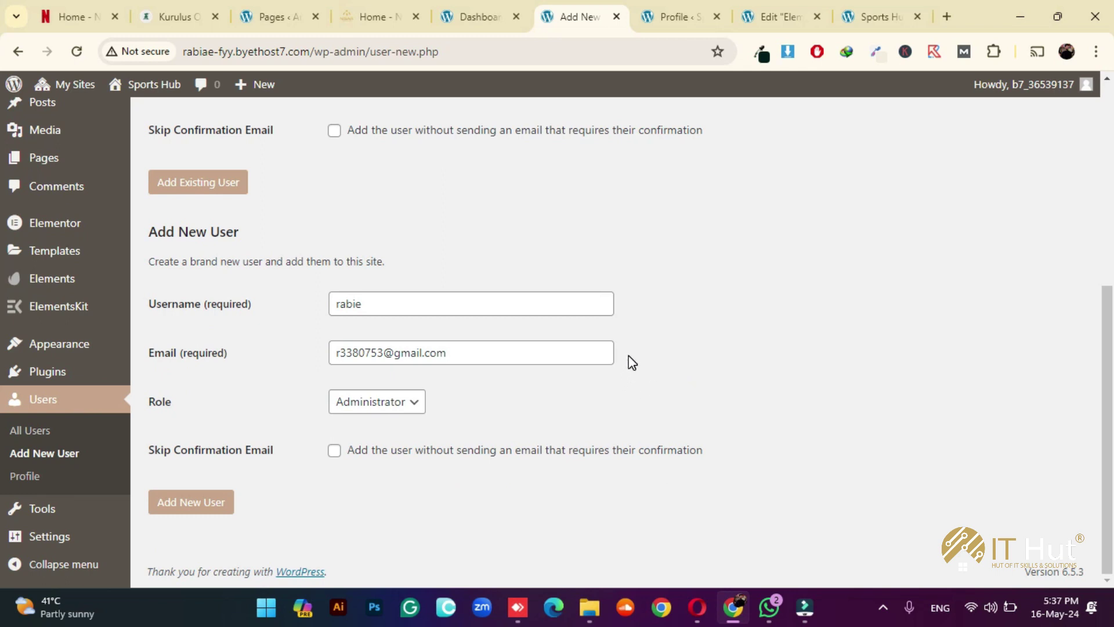
scroll(632, 361, up, 4)
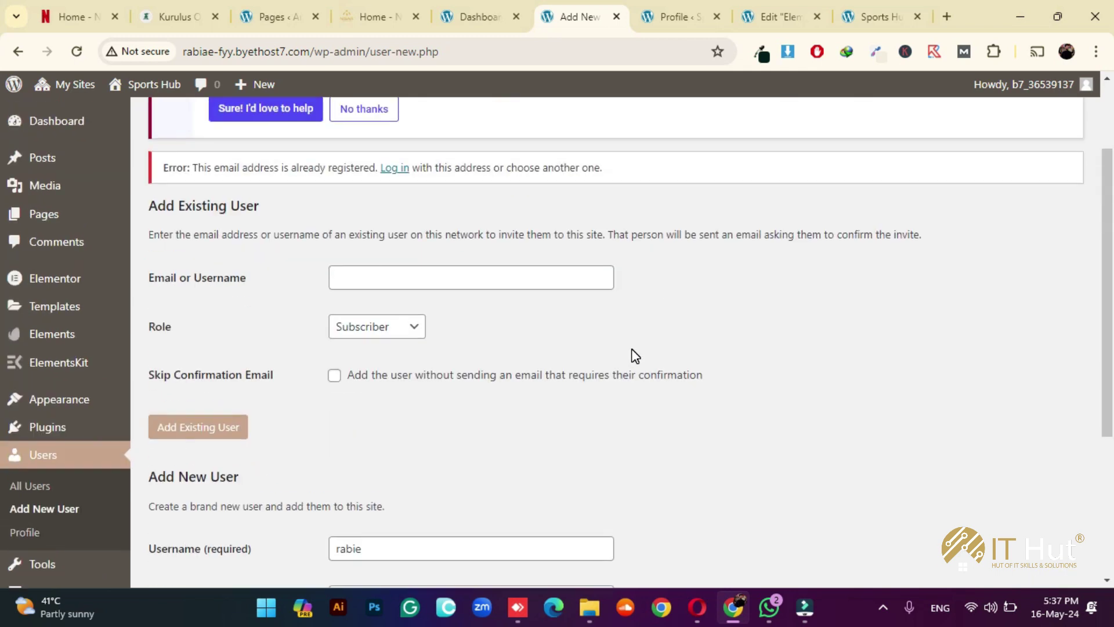
scroll(634, 357, down, 2)
scroll(635, 356, down, 1)
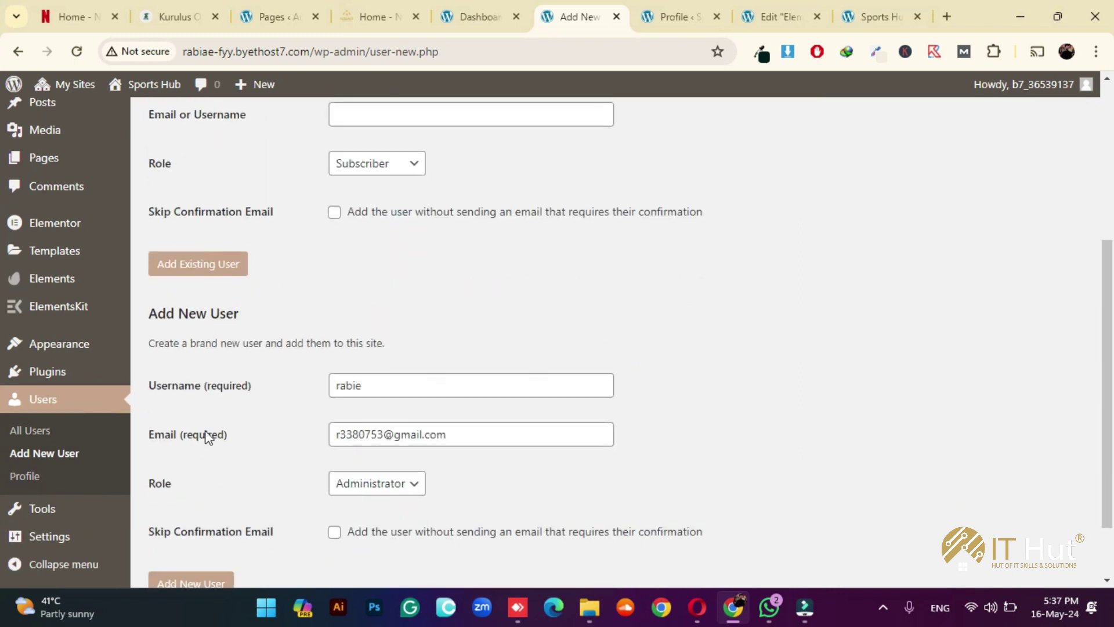
- Open the Profile page and examine its name, public display name, contact and account management settings
click(25, 476)
scroll(519, 326, down, 9)
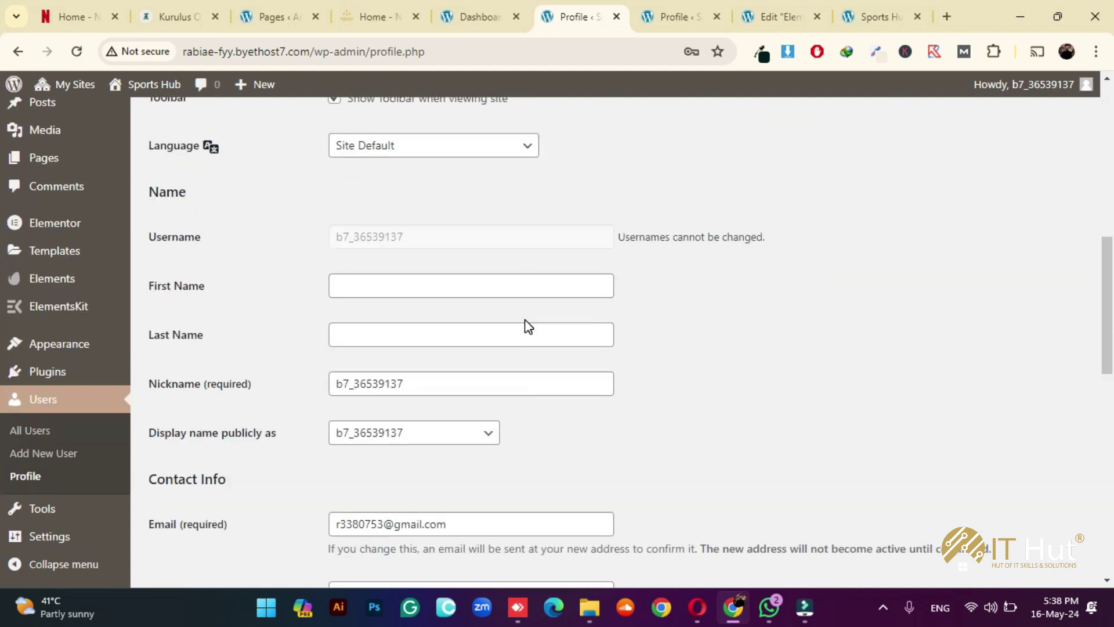
scroll(528, 326, down, 8)
scroll(530, 319, down, 4)
scroll(530, 316, up, 10)
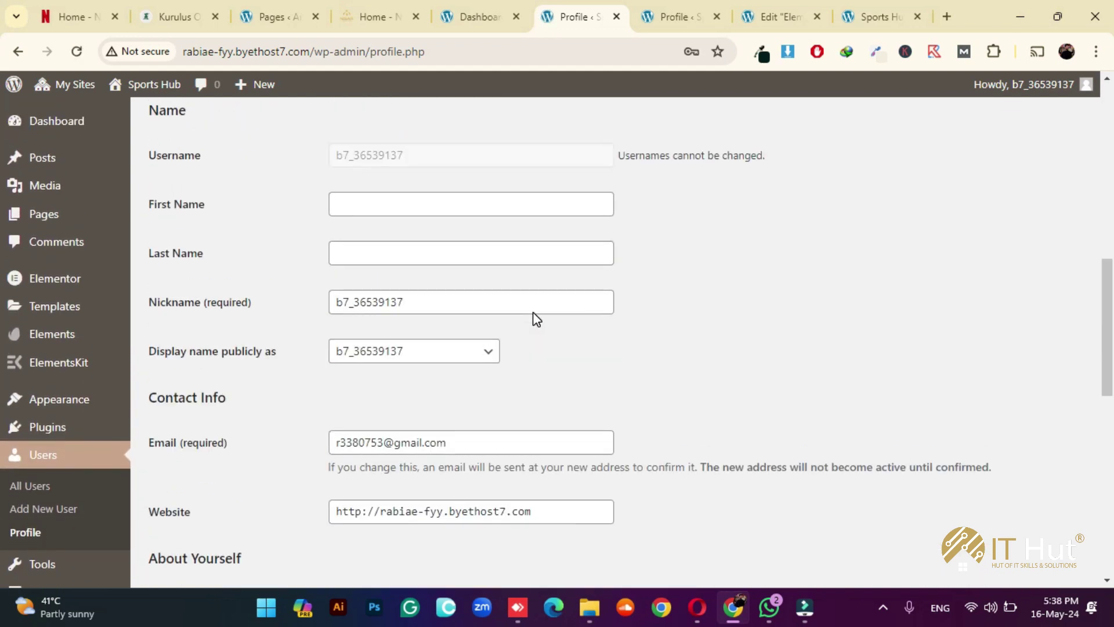
click(463, 352)
click(462, 344)
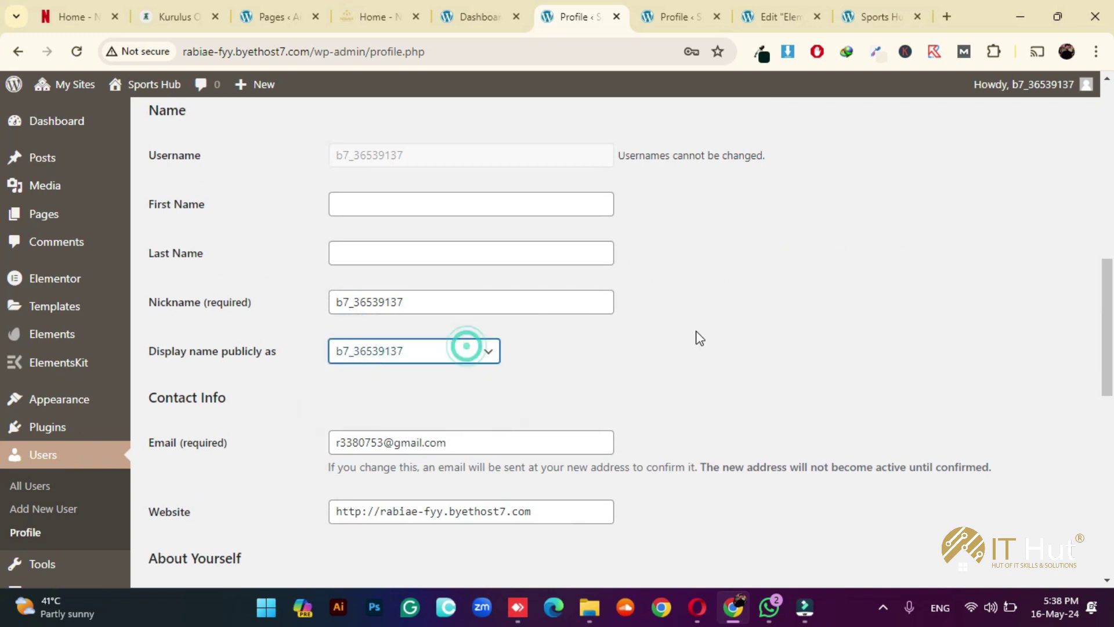
scroll(687, 334, down, 1)
scroll(699, 331, up, 4)
scroll(701, 325, down, 5)
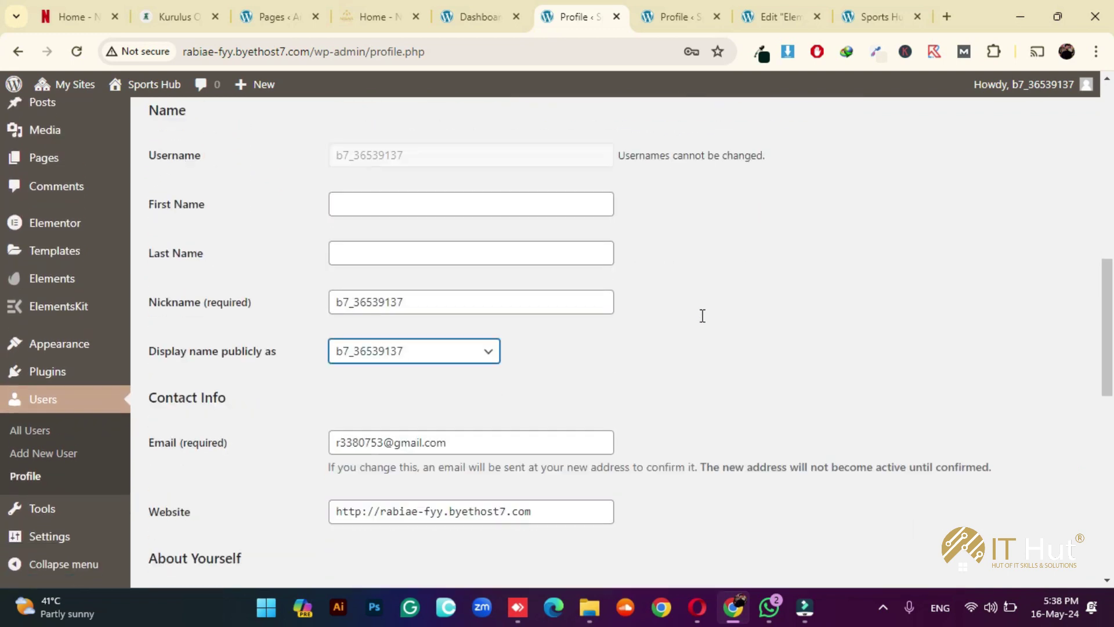
scroll(702, 316, down, 6)
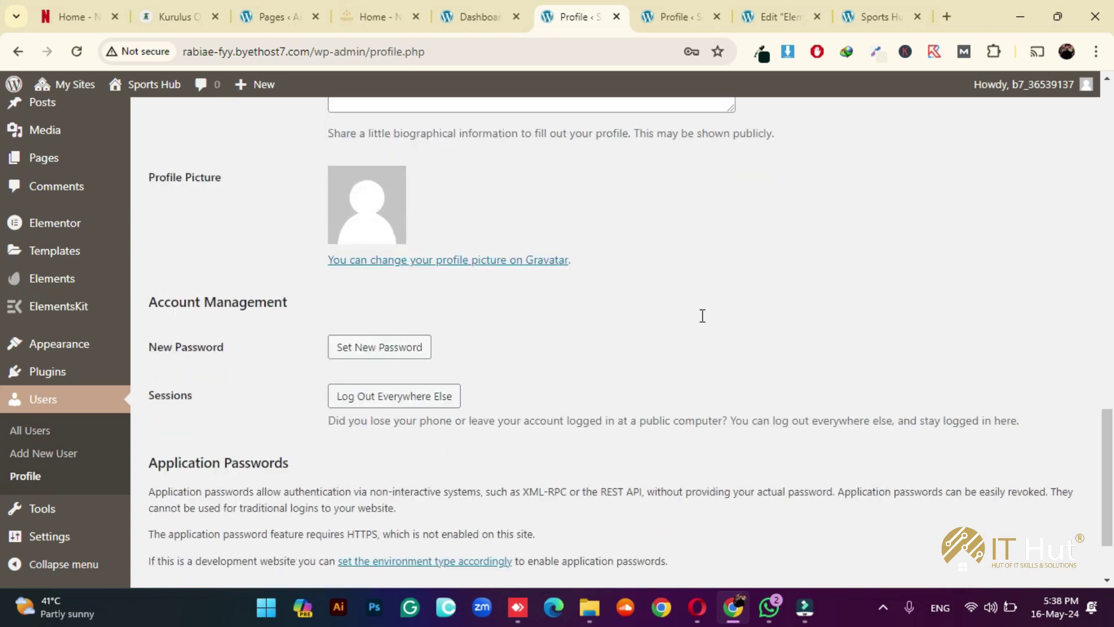
- Examine the list of all users and the existing-user and new-user forms on the Add New User page
click(46, 437)
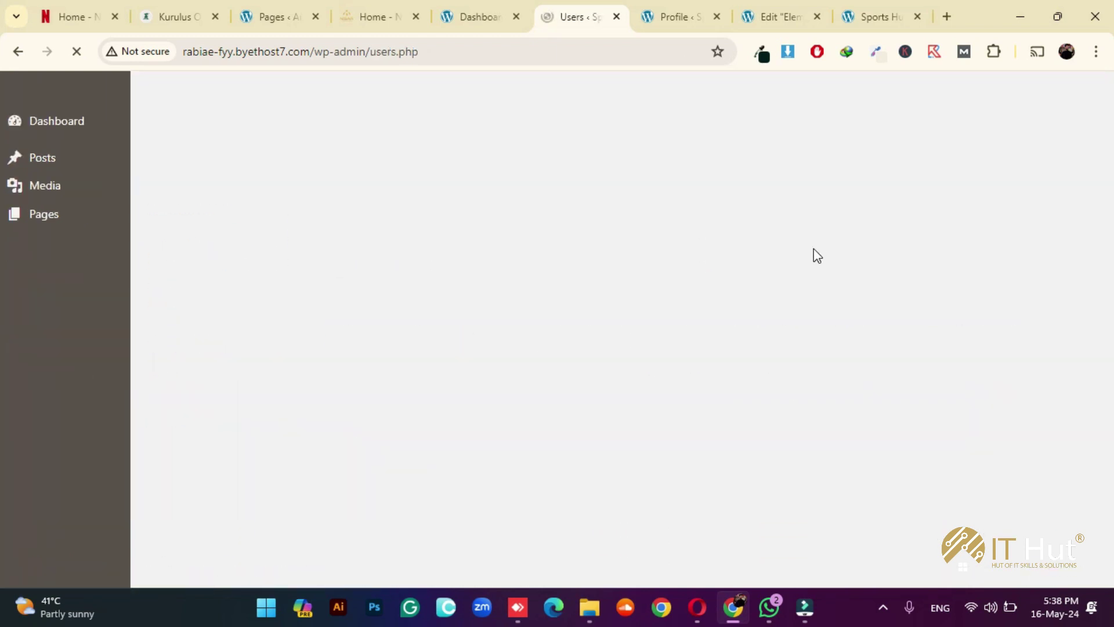
scroll(406, 328, down, 1)
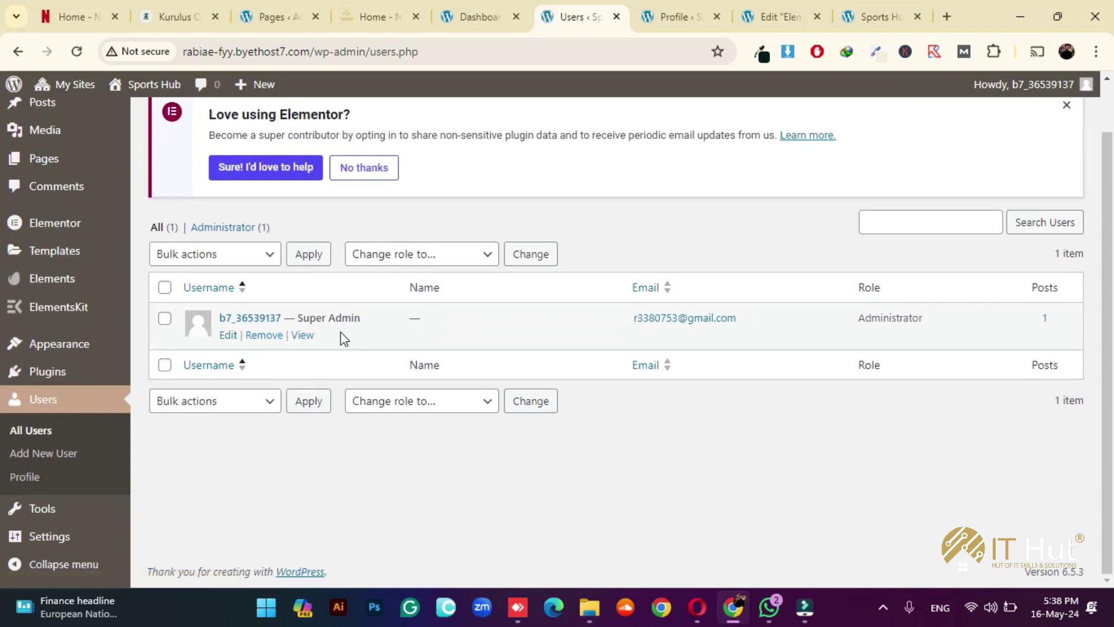
click(63, 456)
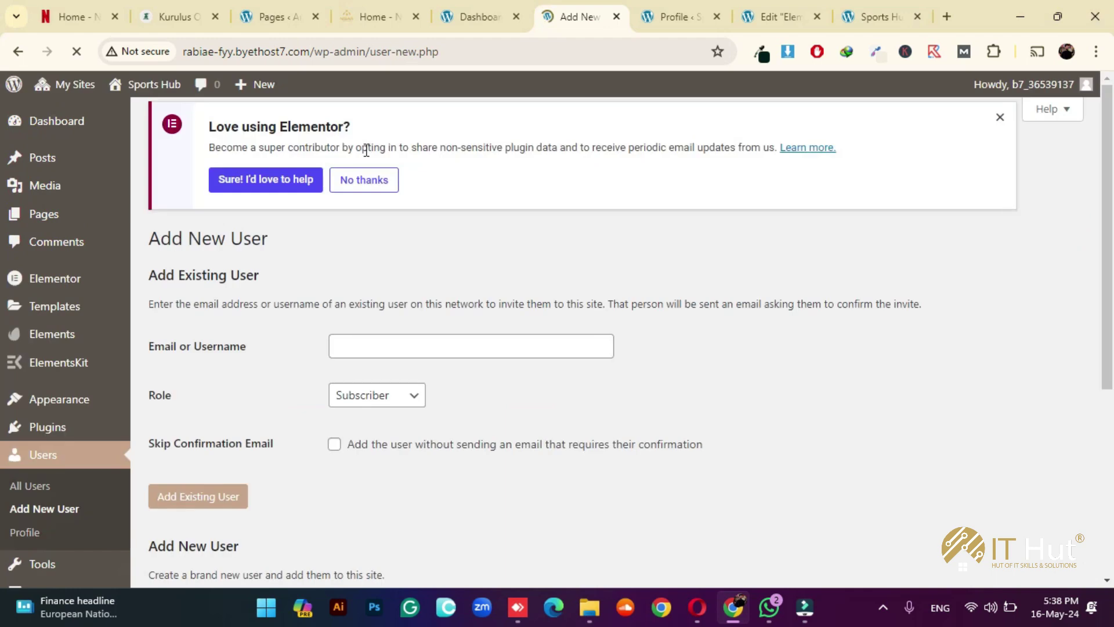
scroll(479, 315, down, 4)
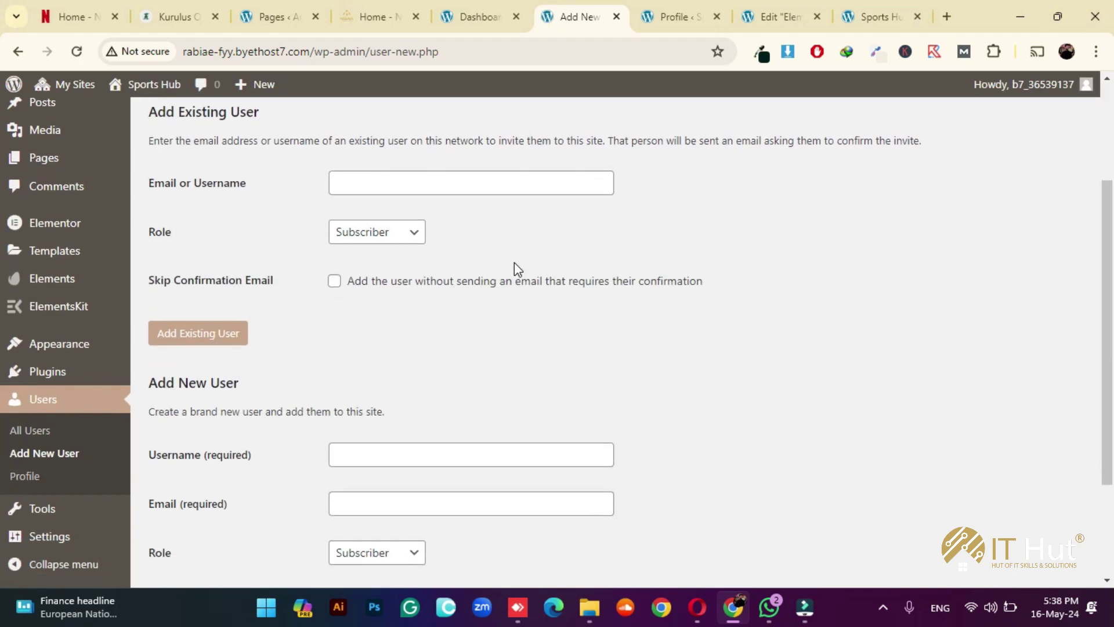
scroll(516, 264, up, 2)
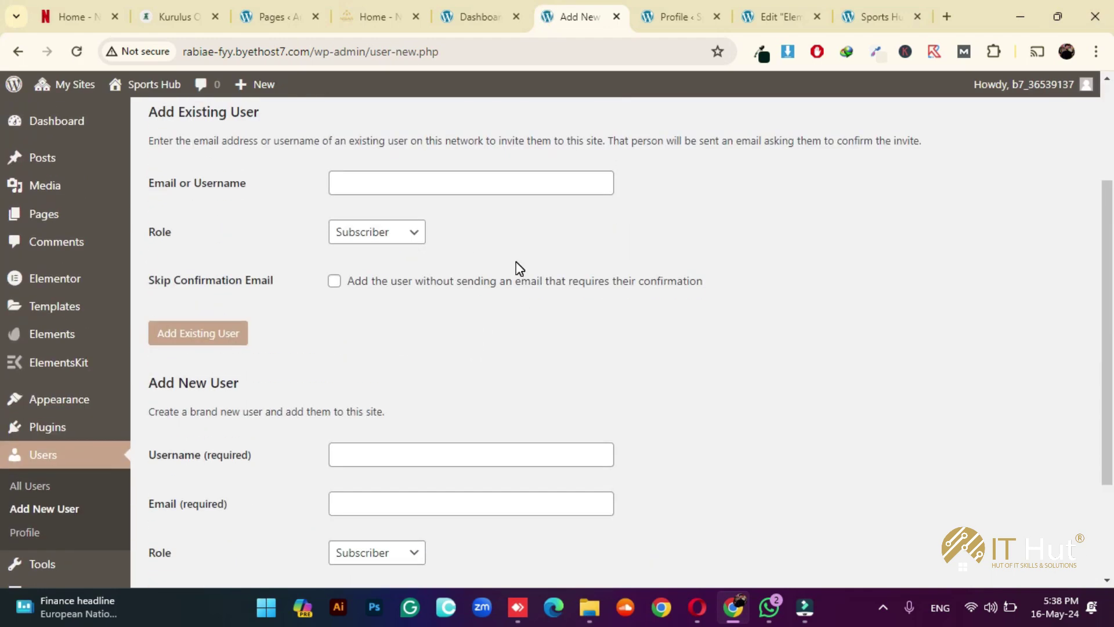
scroll(592, 319, down, 2)
scroll(594, 318, up, 3)
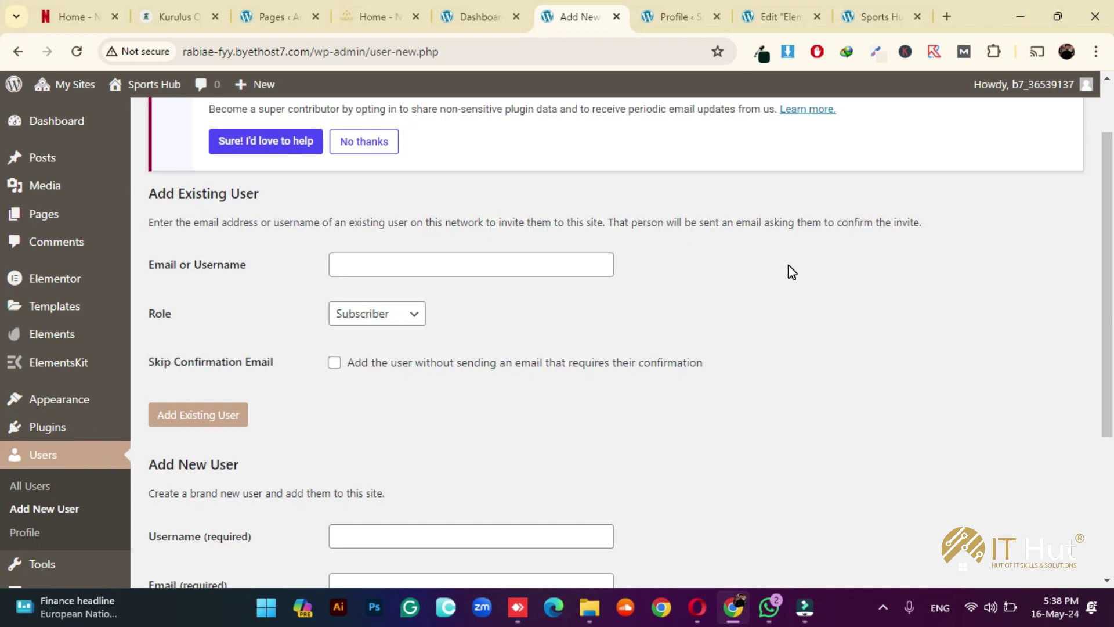
scroll(679, 148, up, 2)
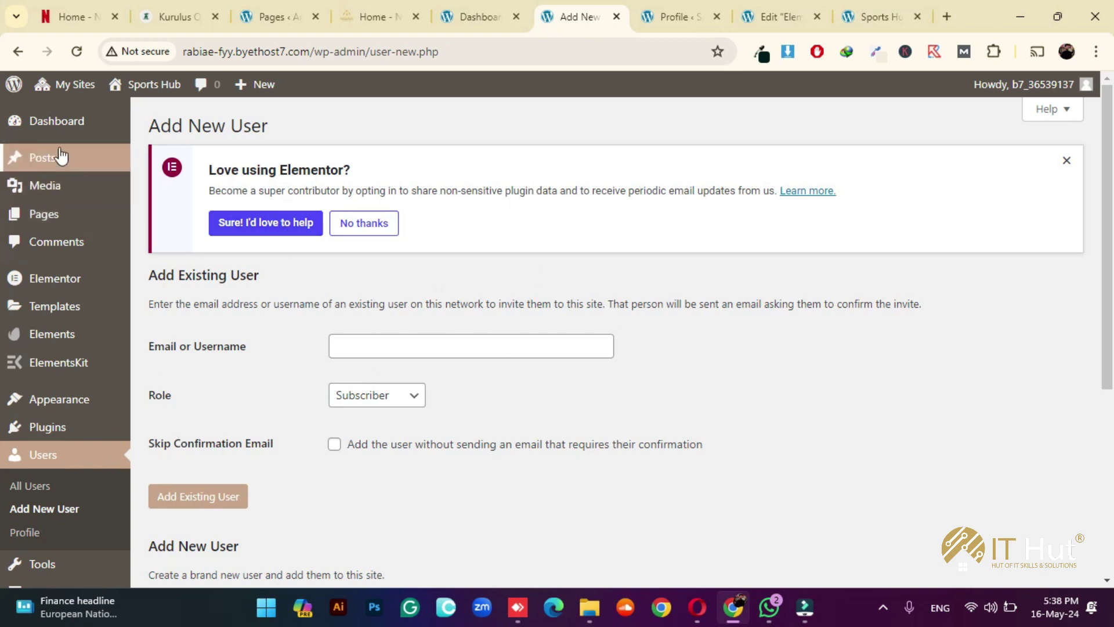
- Open the Menus page under Appearance, close the surplus Profile and Edit Elementor tabs, and review the menu creation form
mouse_move(62, 409)
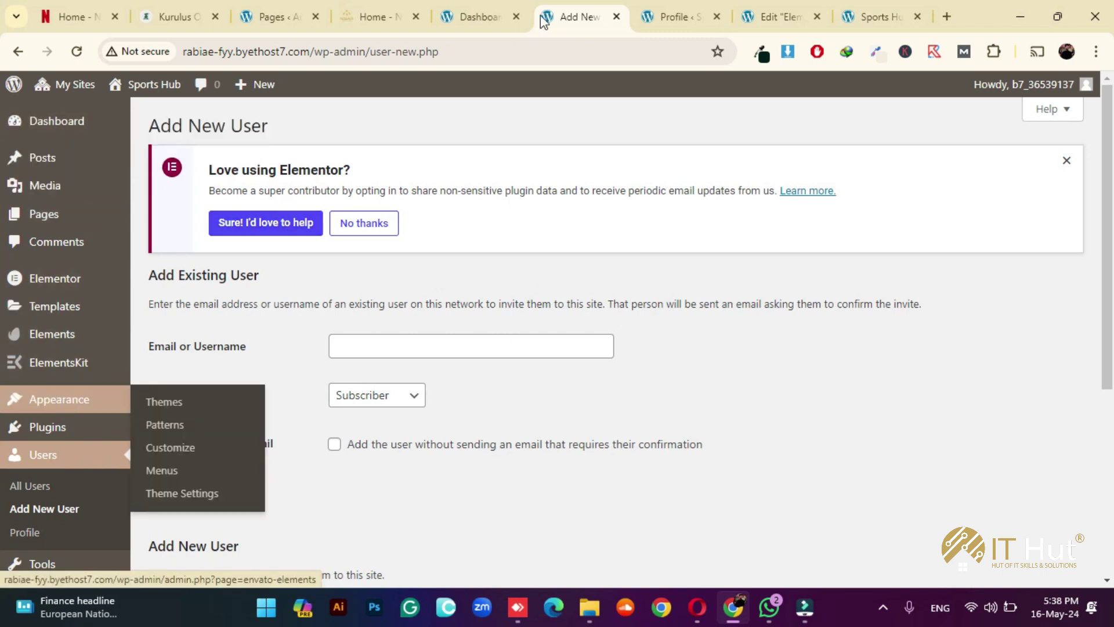
mouse_move(97, 406)
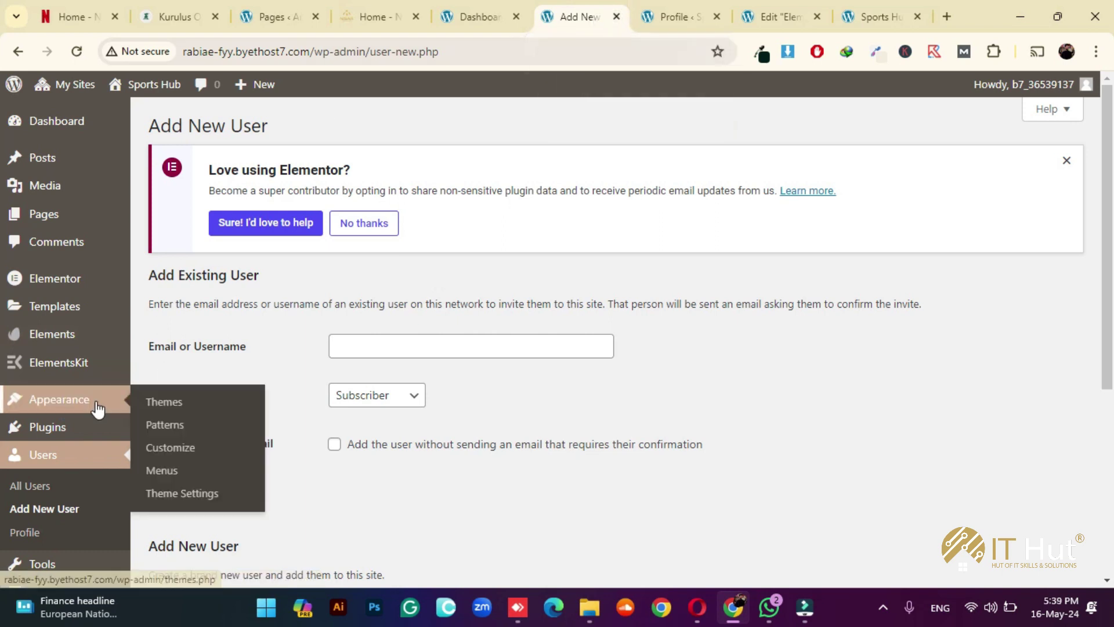
click(179, 479)
click(716, 16)
click(692, 17)
click(671, 6)
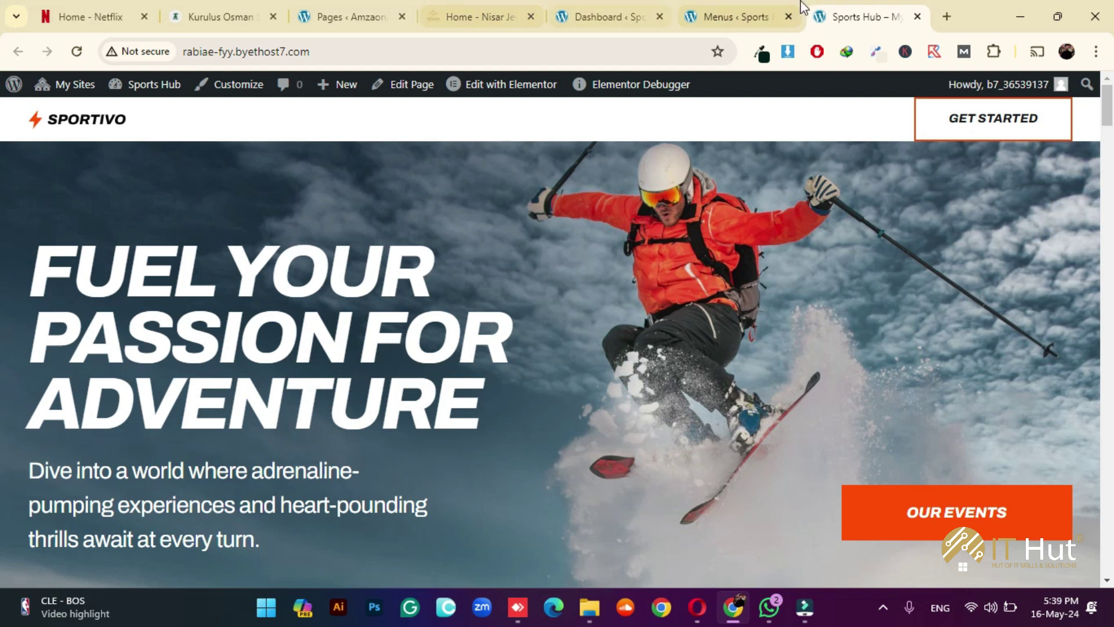
click(736, 16)
scroll(672, 248, down, 5)
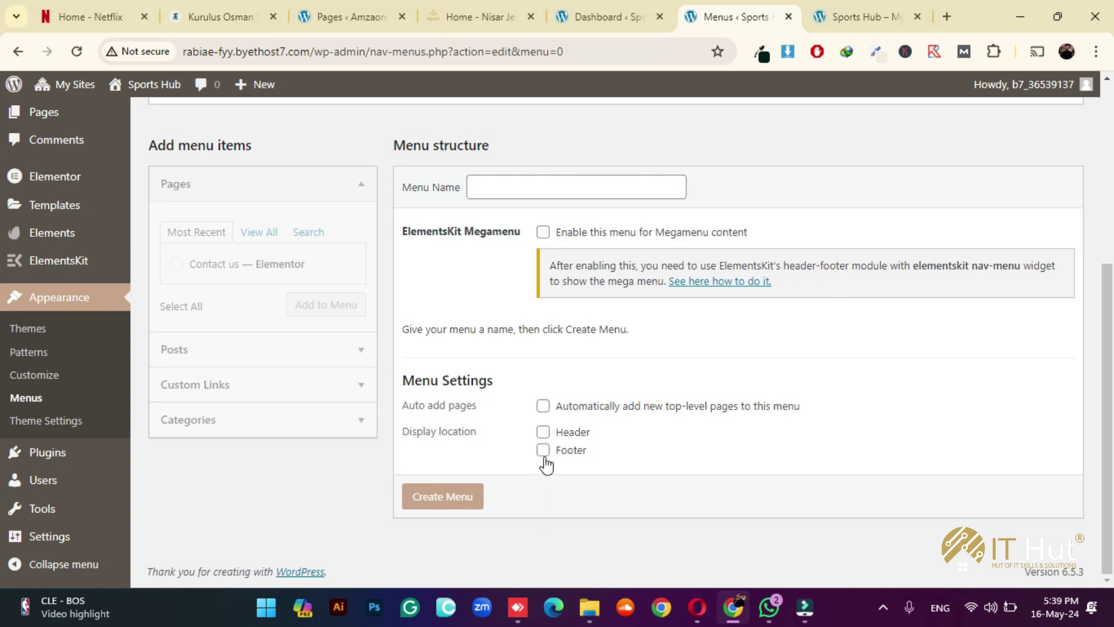
- Open Elementor Header #97 for editing from the Sports Hub site and show the available menus for its ElementsKit Nav Menu widget
click(818, 16)
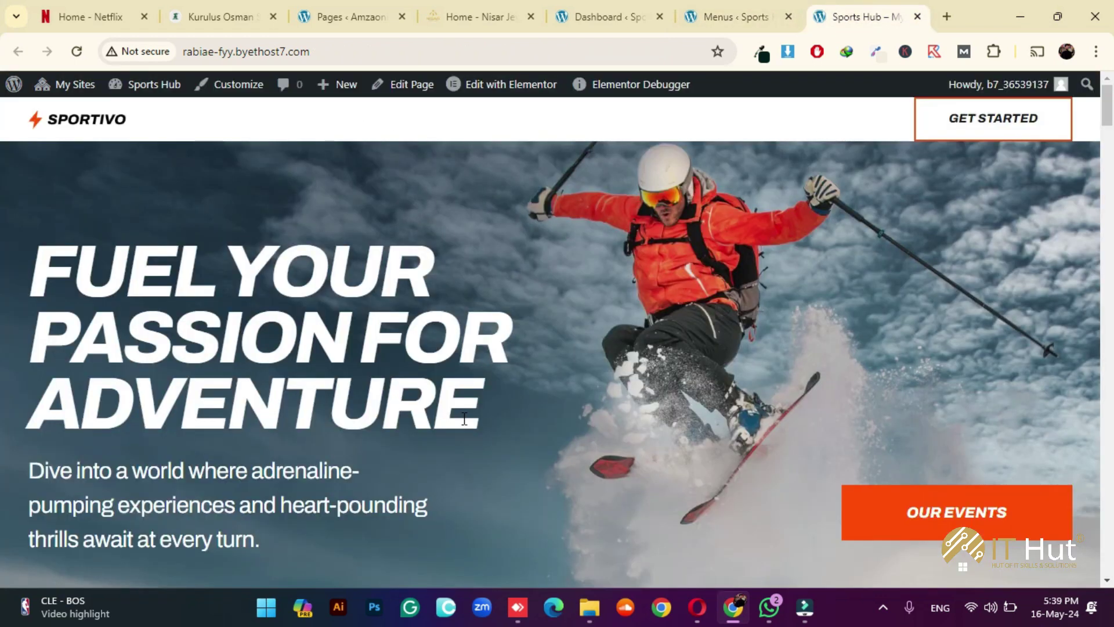
mouse_move(464, 85)
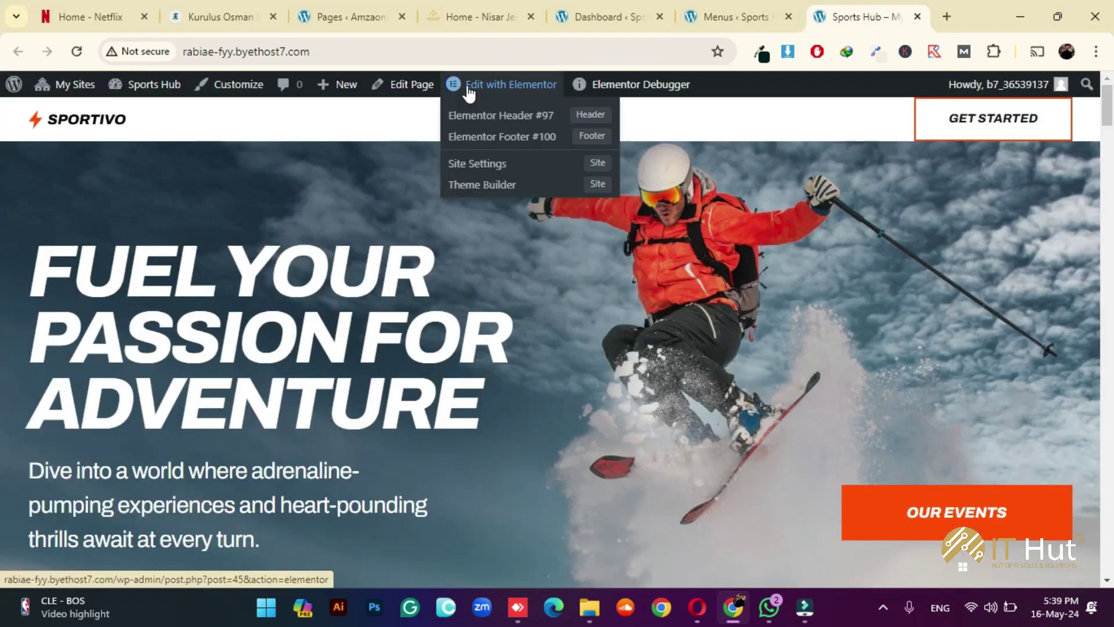
click(495, 114)
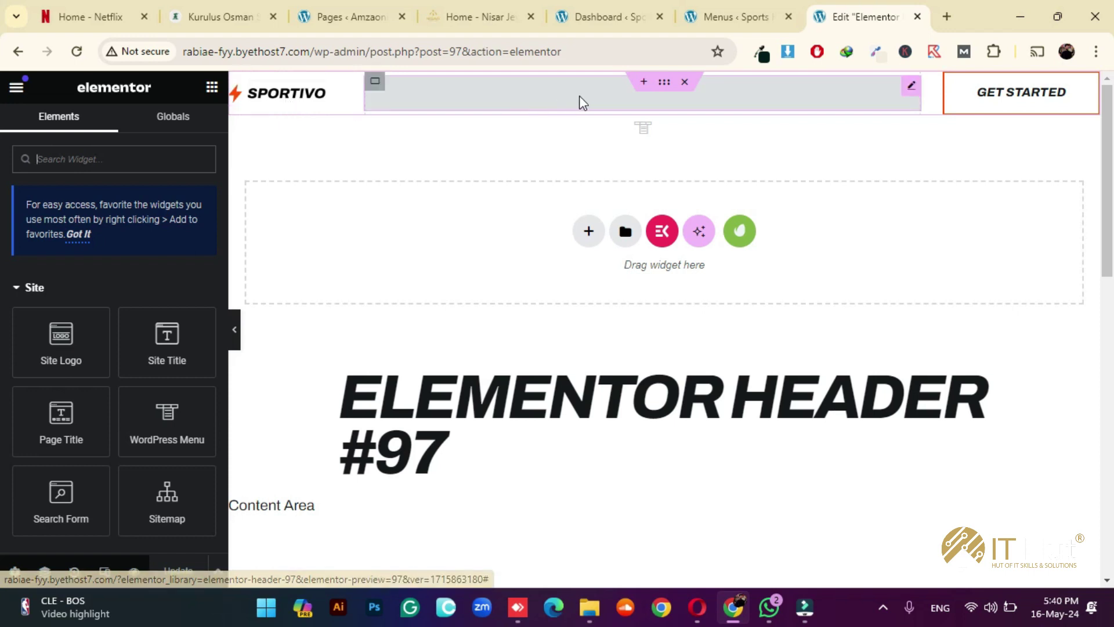
click(523, 96)
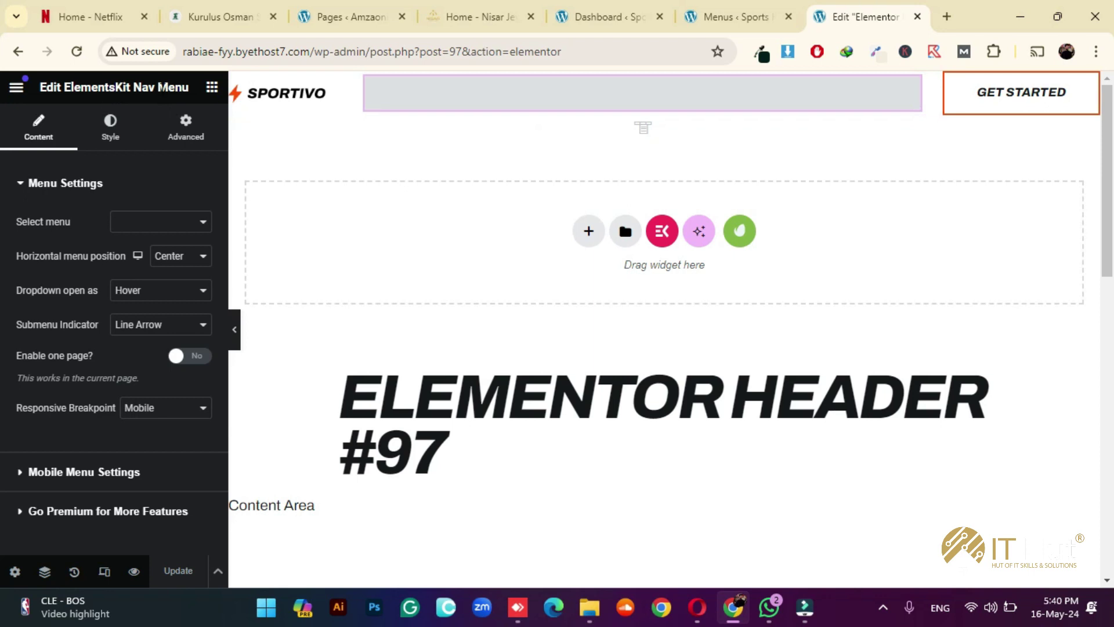
click(178, 220)
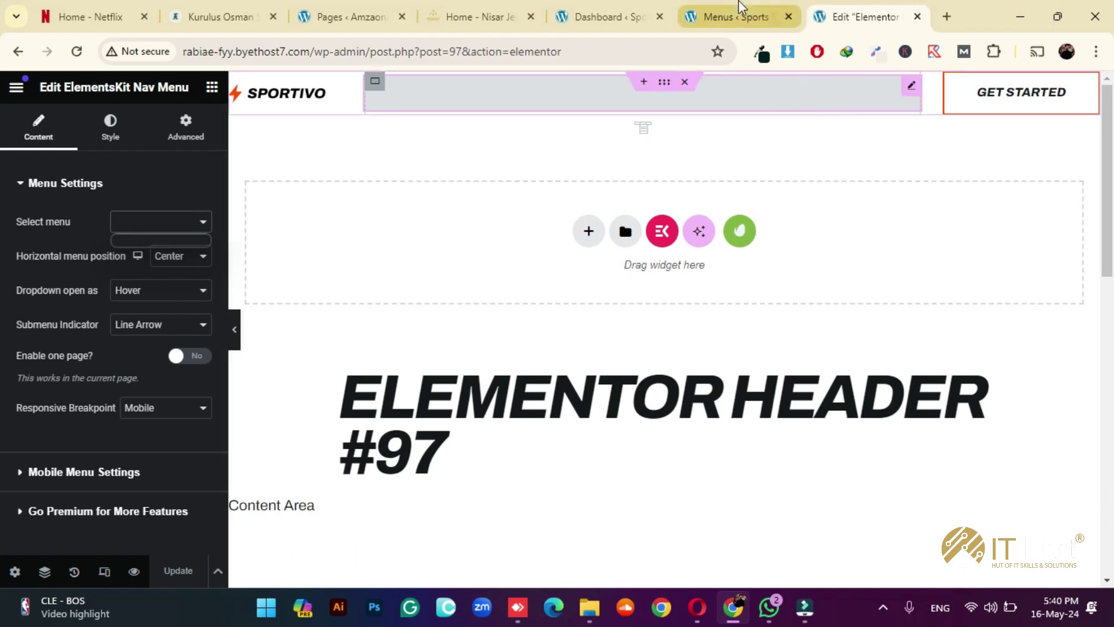
- Create a new menu named header-menu on the Menus page with no display location selected
click(720, 8)
scroll(528, 161, up, 5)
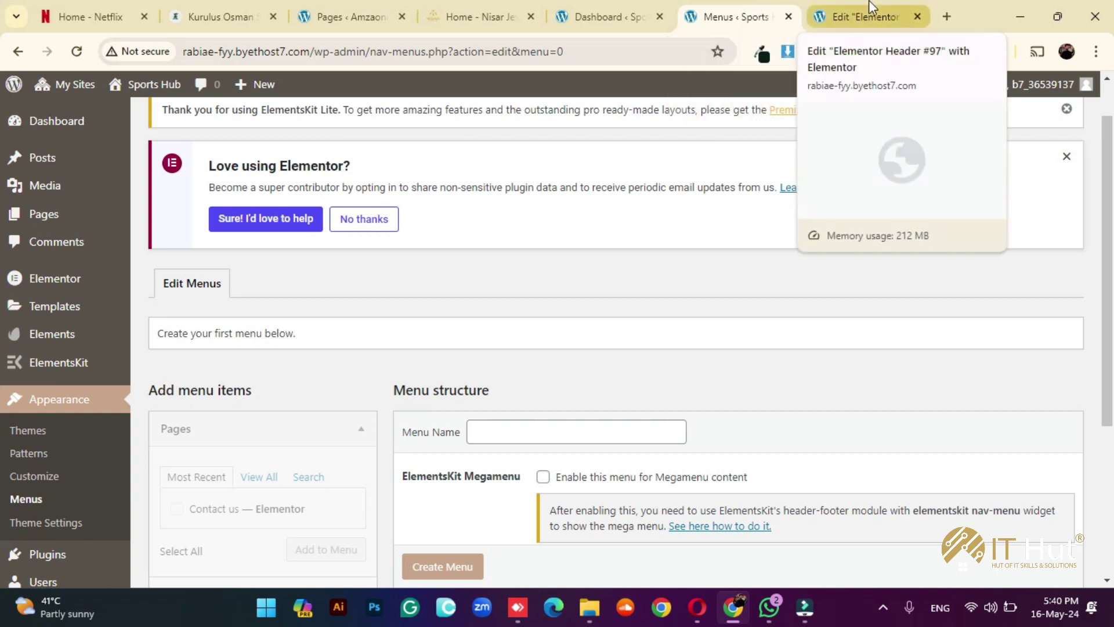
click(847, 20)
click(725, 16)
scroll(348, 325, down, 4)
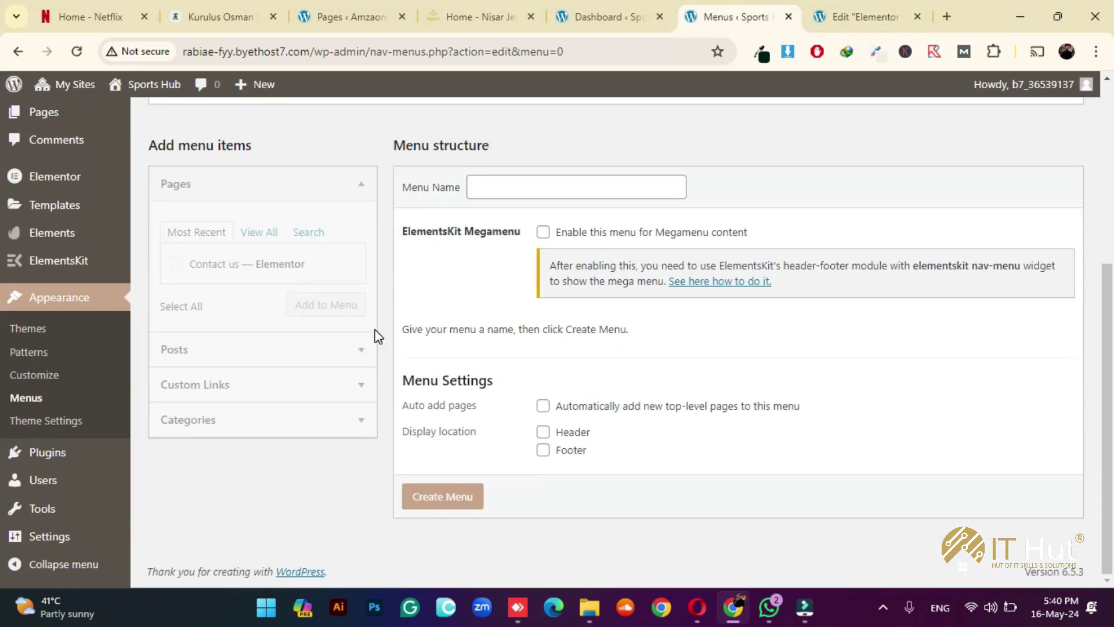
click(551, 190)
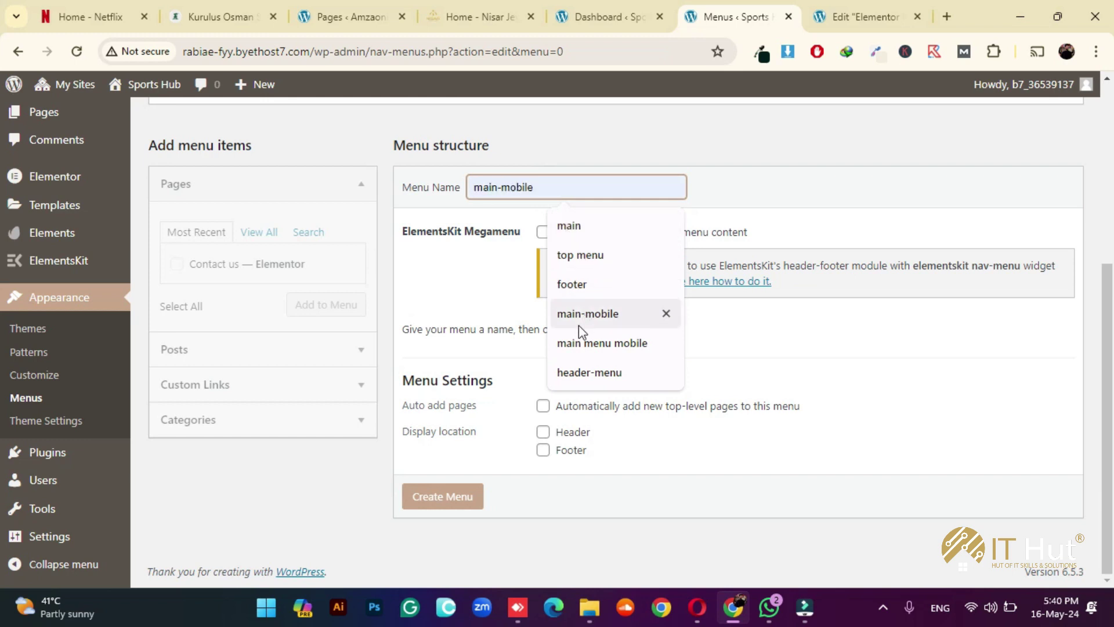
click(590, 372)
click(575, 431)
click(575, 431)
click(443, 497)
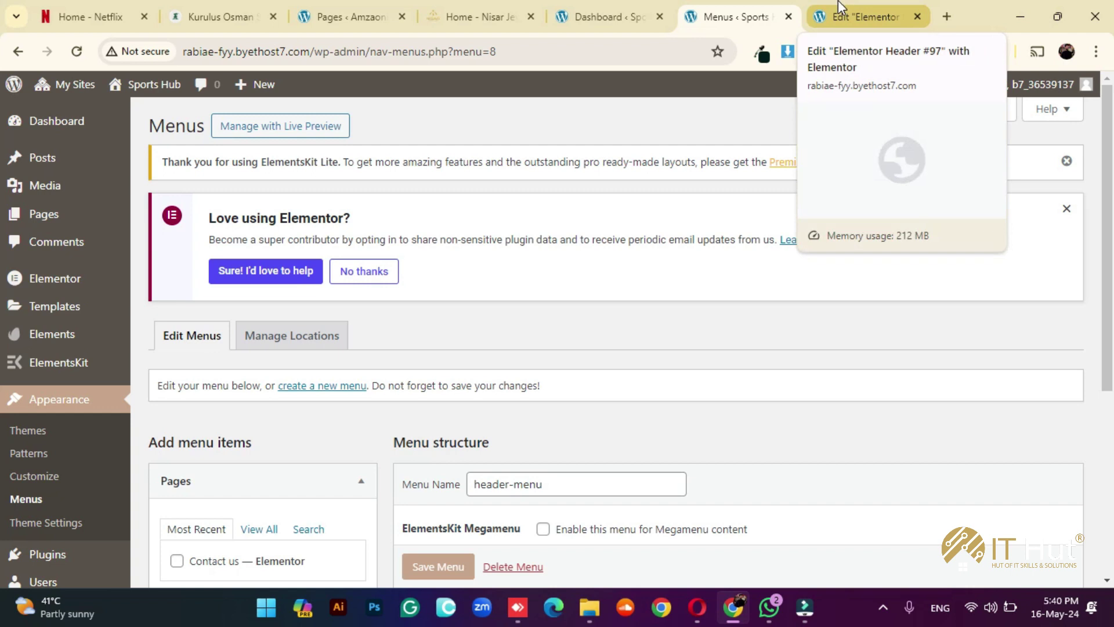
- Add the HOME PAGE, About us and Contact us pages to header-menu and save the menu
click(836, 3)
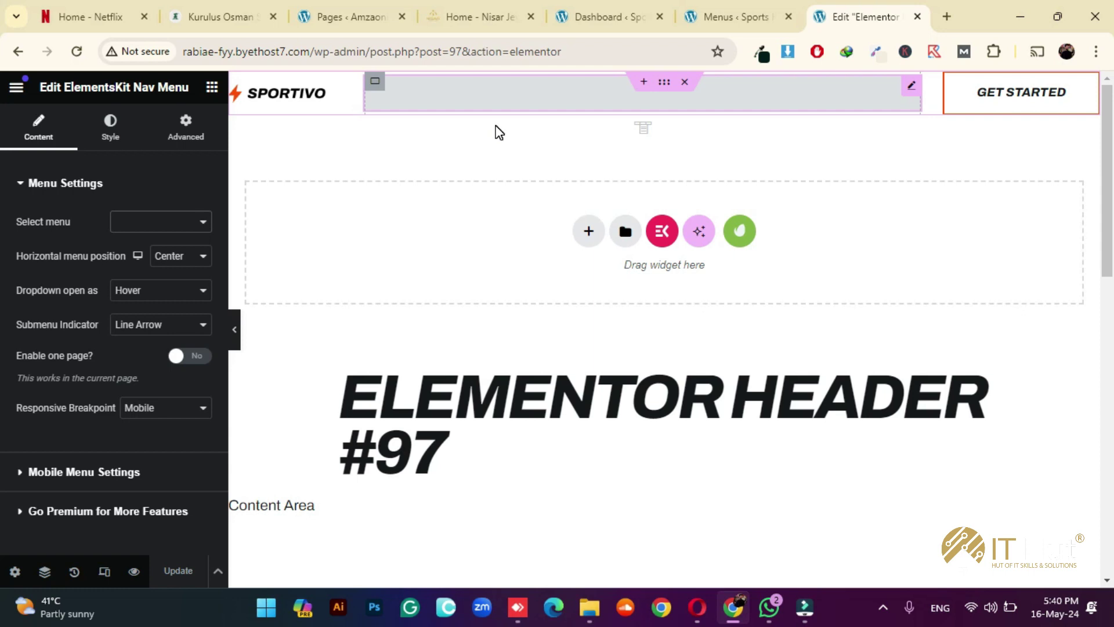
click(728, 17)
scroll(594, 307, down, 4)
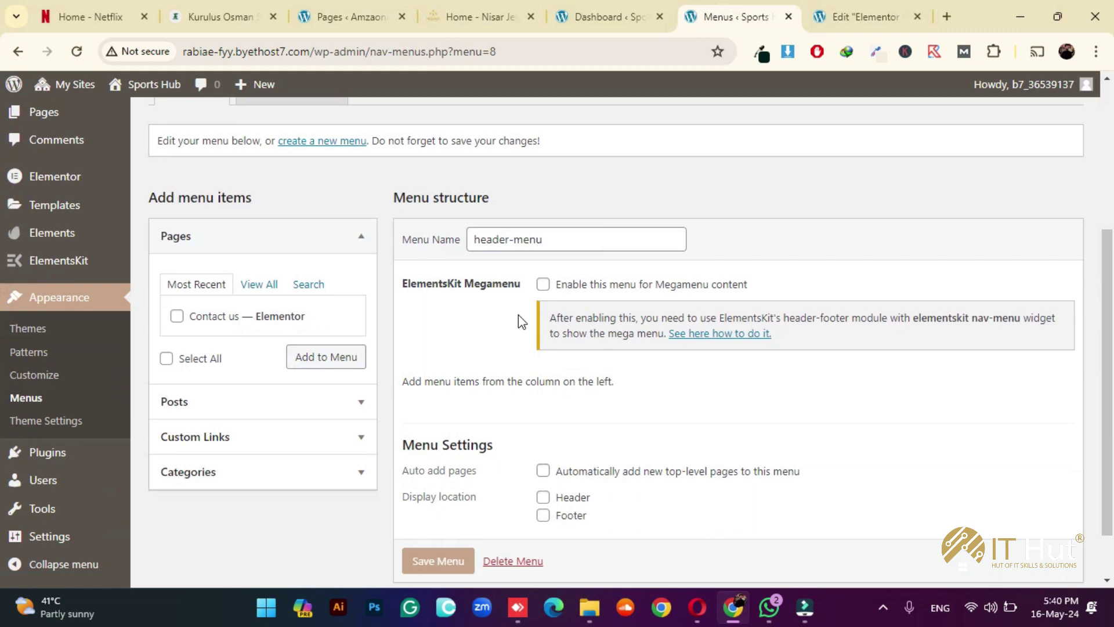
scroll(371, 352, down, 1)
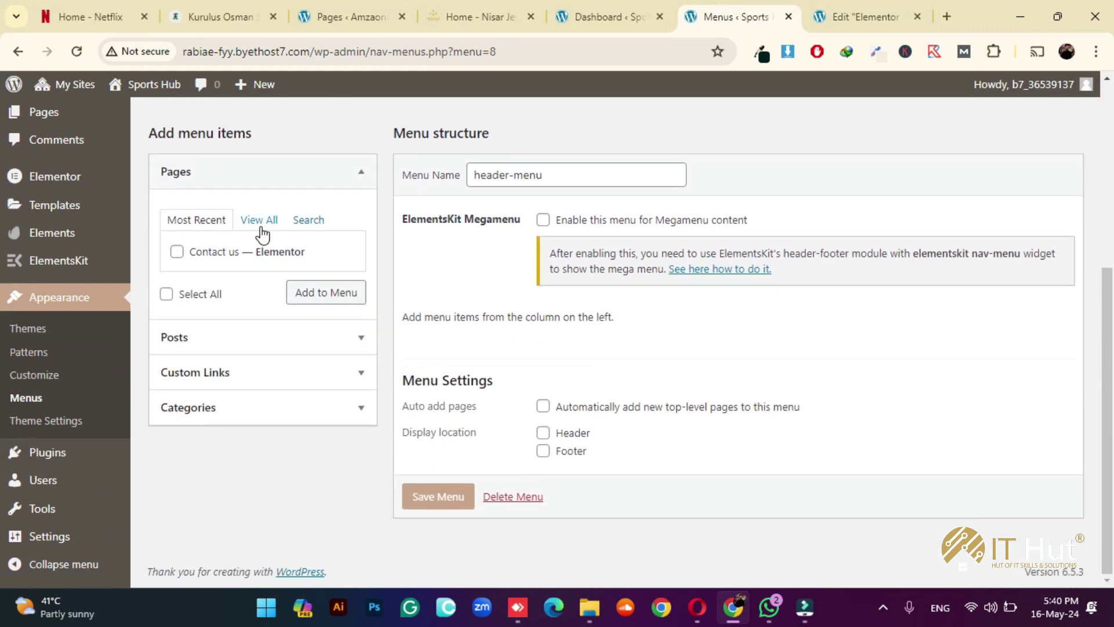
click(255, 223)
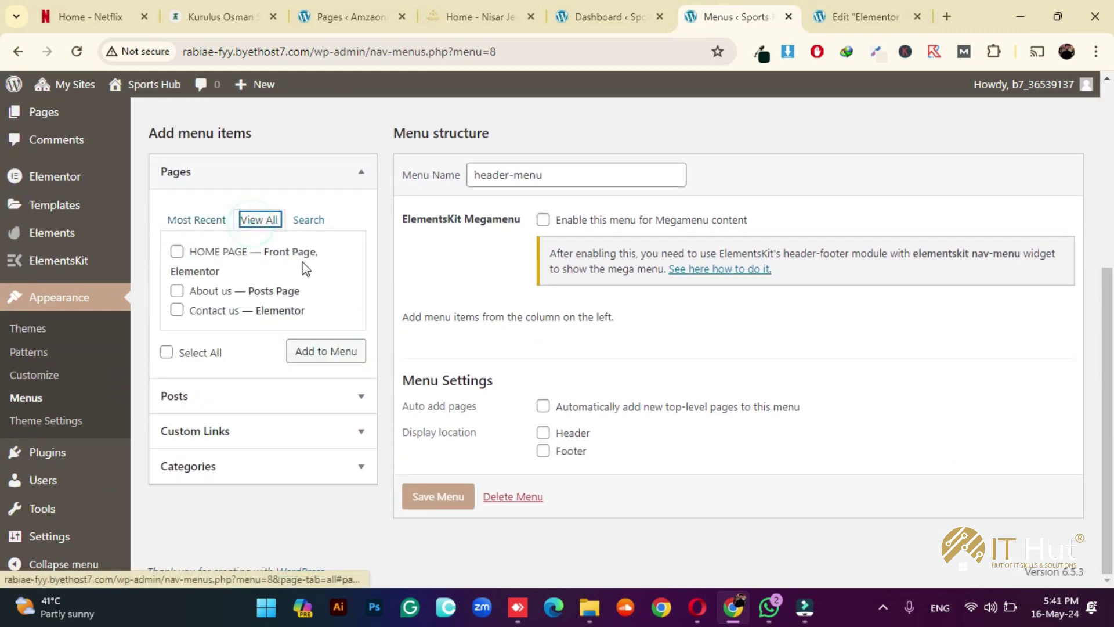
click(216, 254)
click(216, 290)
click(218, 310)
click(315, 355)
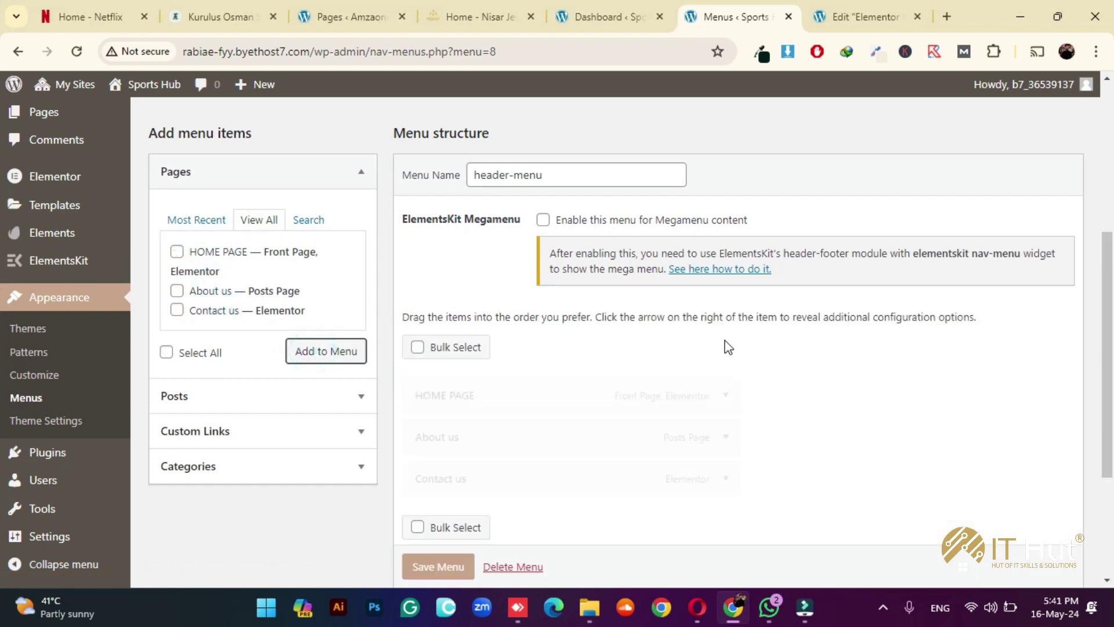
scroll(734, 345, down, 4)
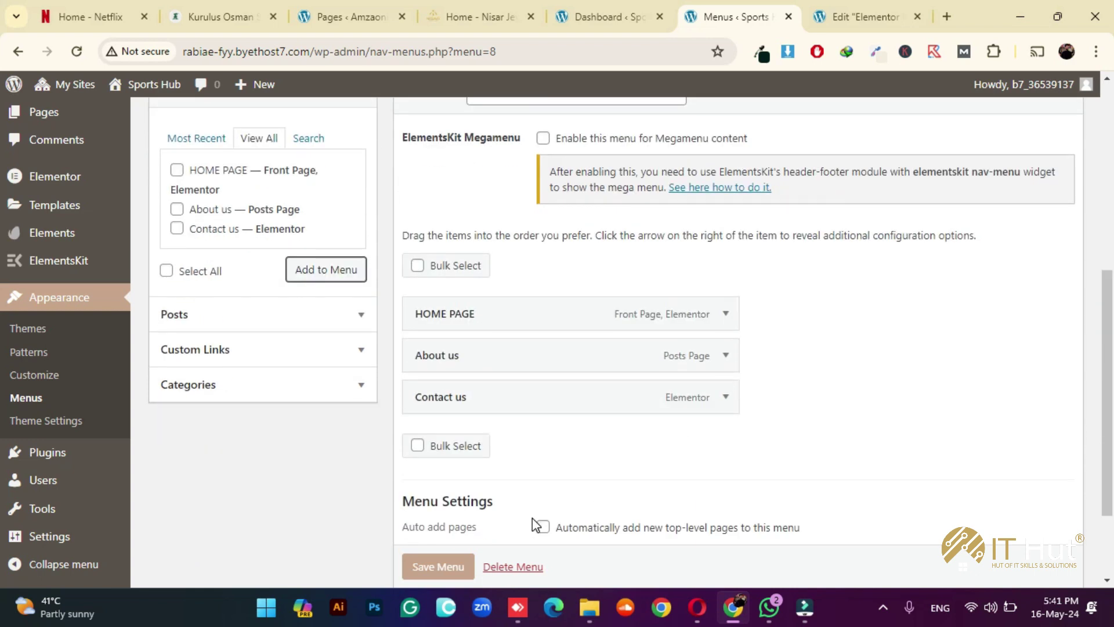
click(436, 500)
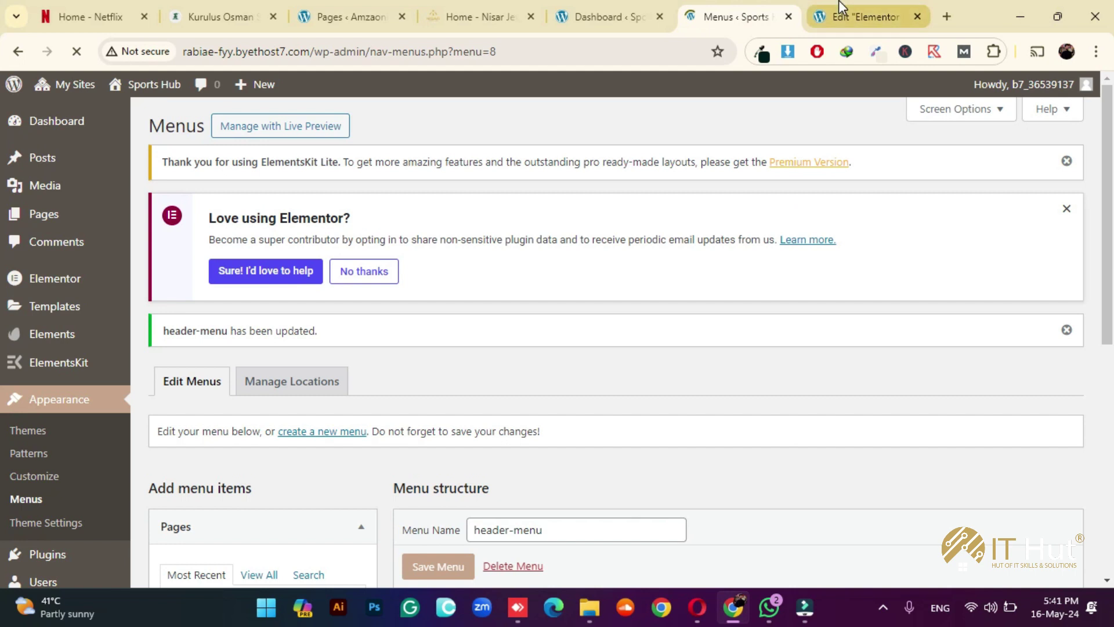
- Reload the Elementor header editor and review the items and structure of header-menu on the Menus page
click(858, 17)
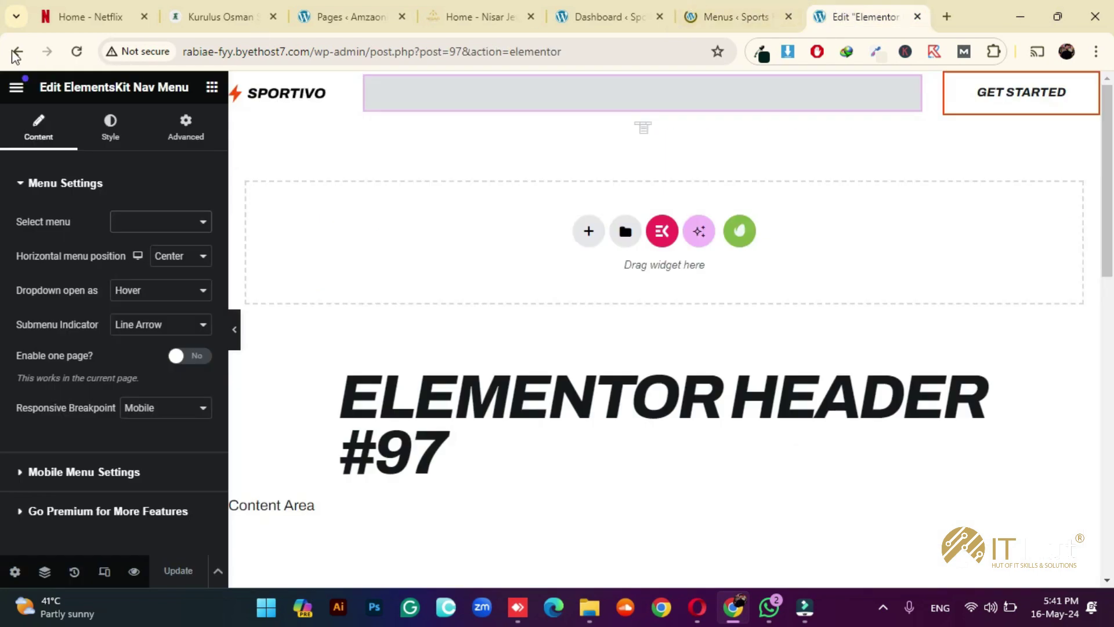
click(76, 51)
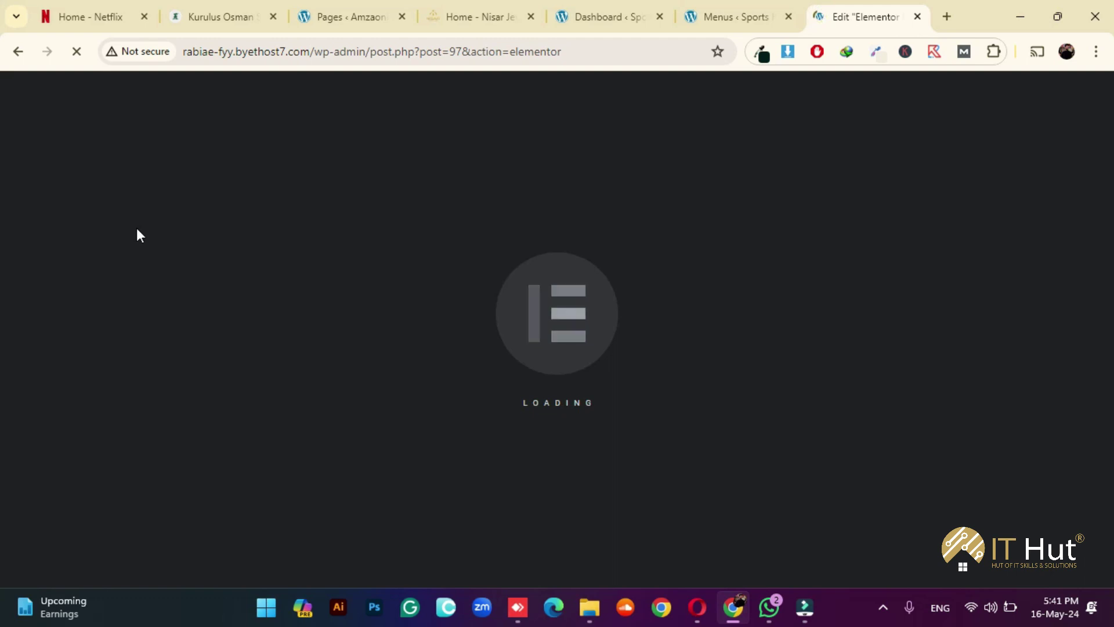
key(ctrl+shift+Tab)
scroll(565, 438, down, 7)
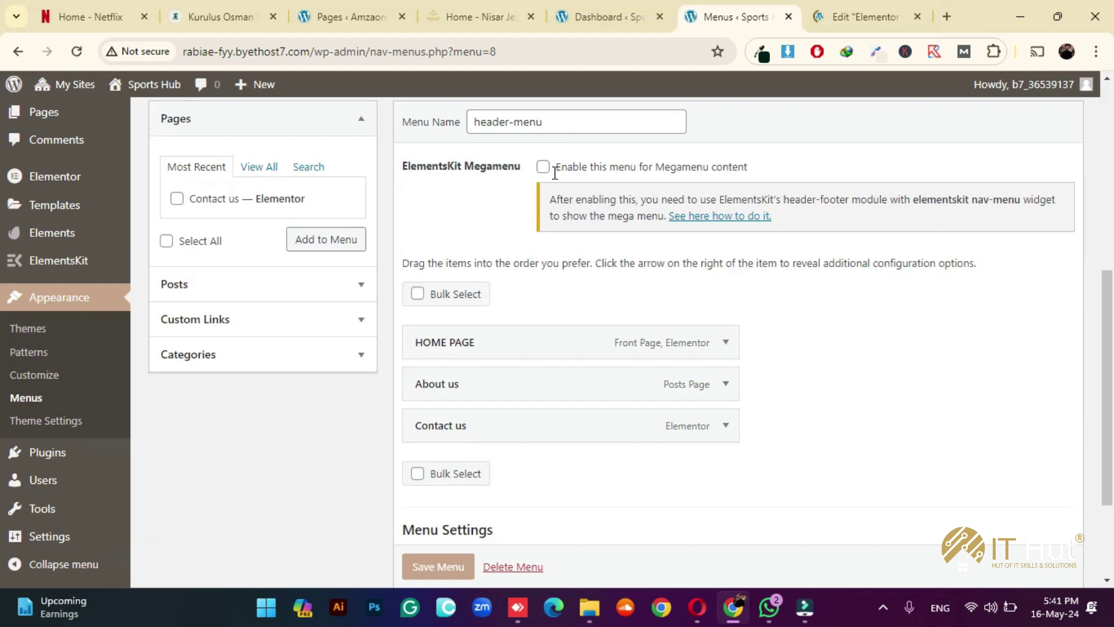
scroll(505, 244, down, 3)
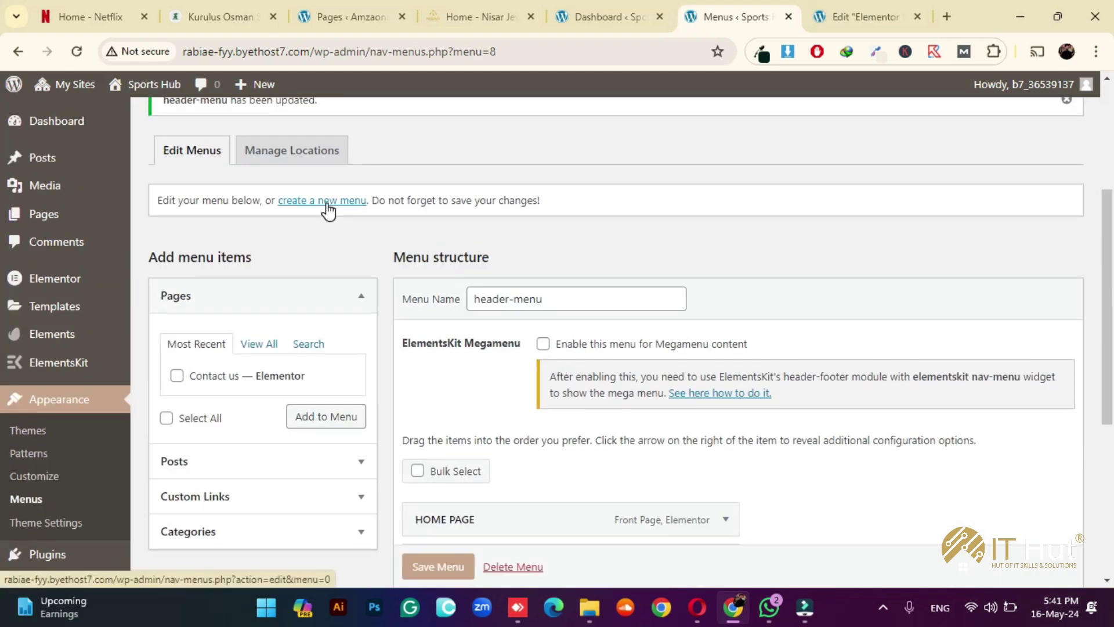
scroll(542, 376, down, 5)
scroll(526, 381, up, 2)
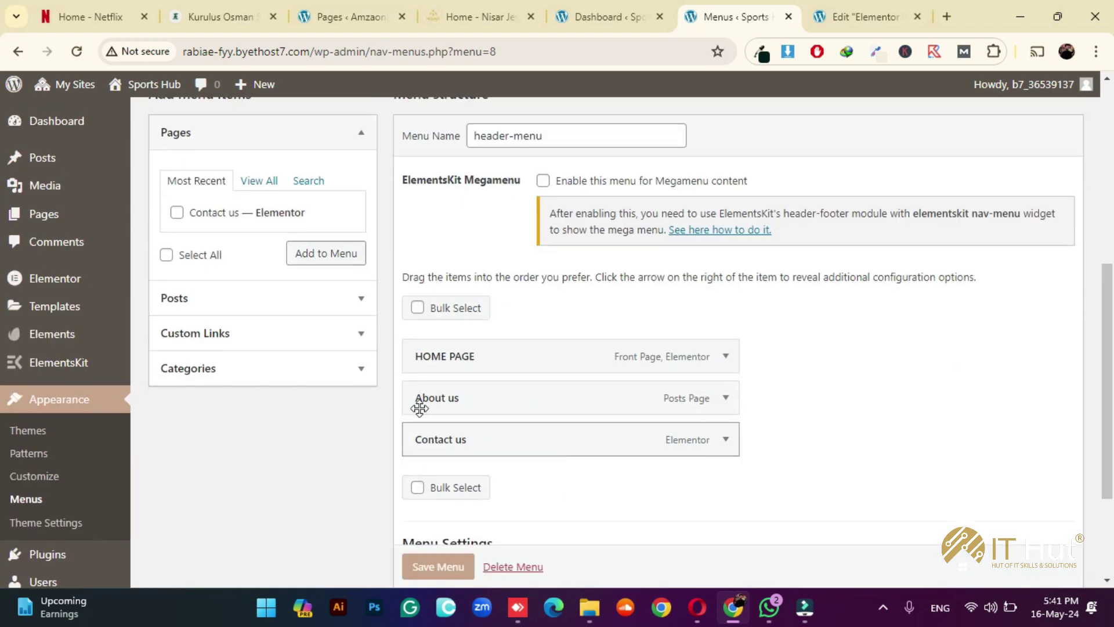
click(255, 180)
click(178, 213)
click(203, 254)
click(209, 272)
click(200, 250)
click(204, 214)
click(213, 271)
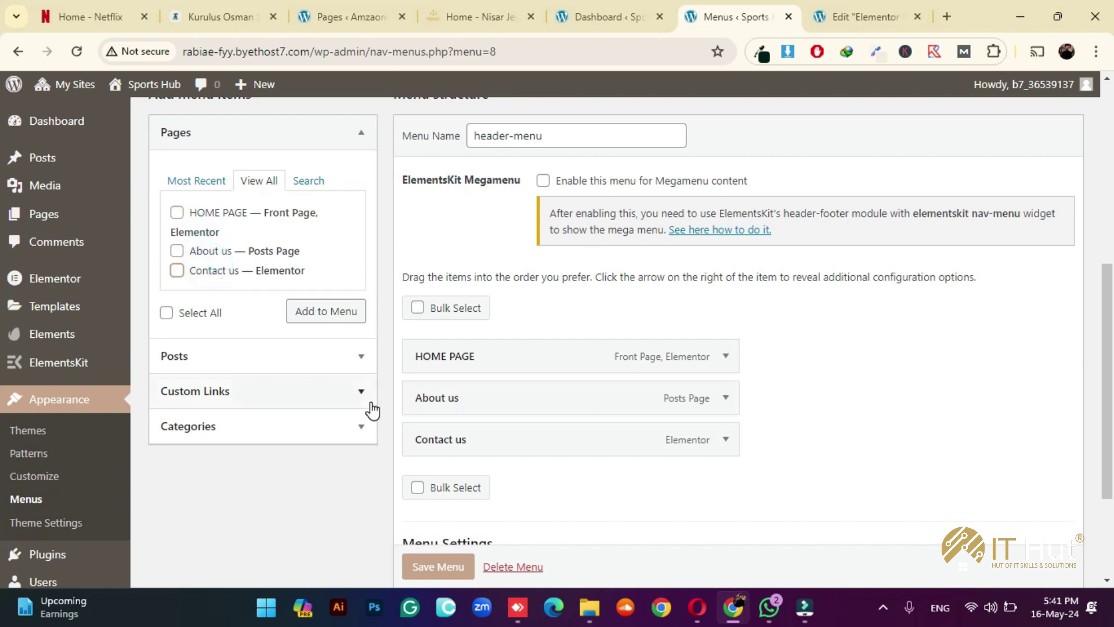
- Assign header-menu to the ElementsKit Nav Menu widget in Elementor Header #97 and update the header
scroll(406, 406, down, 3)
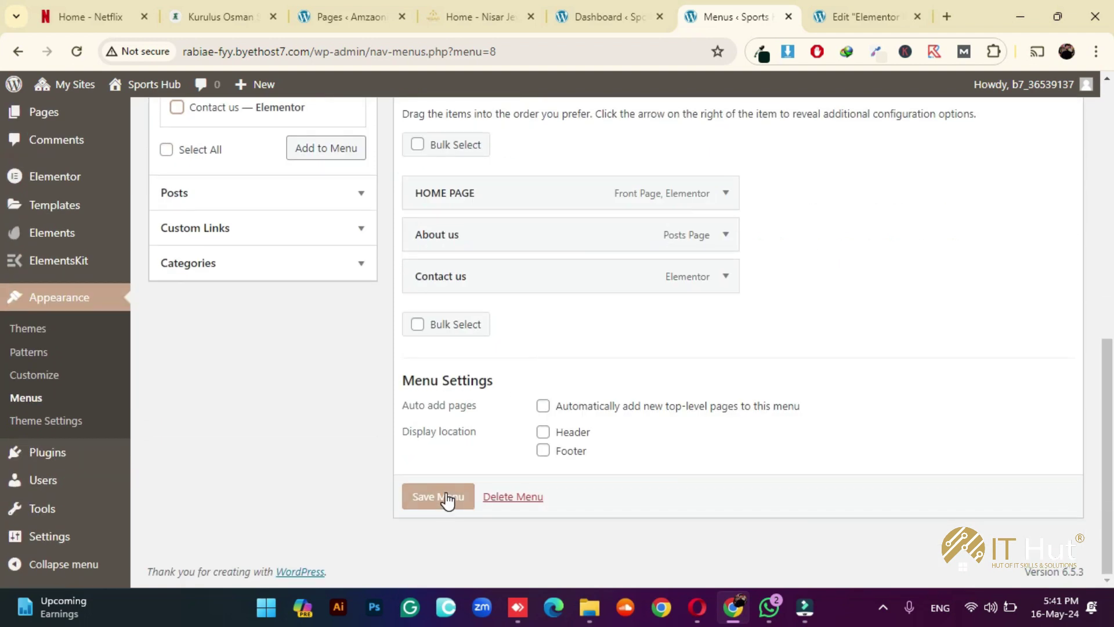
click(836, 17)
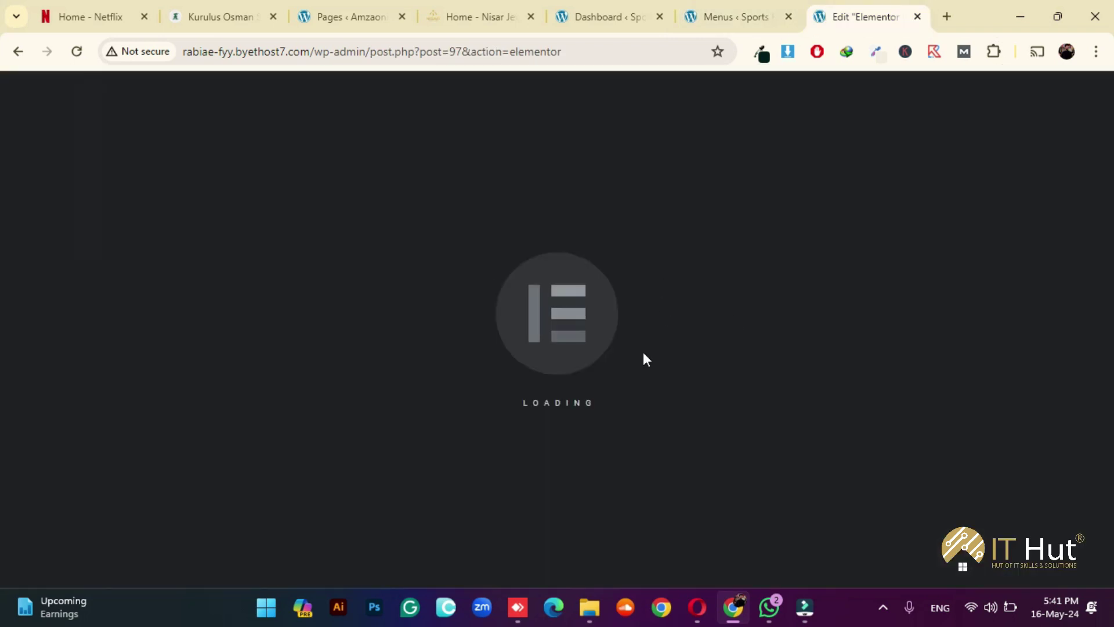
drag(167, 420, 518, 102)
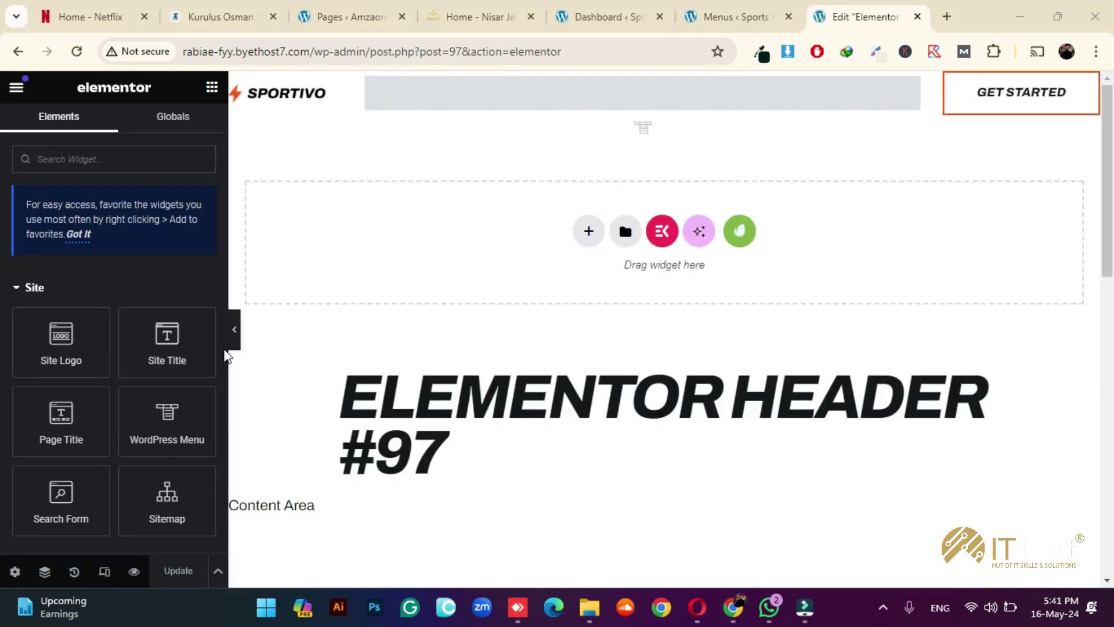
click(561, 101)
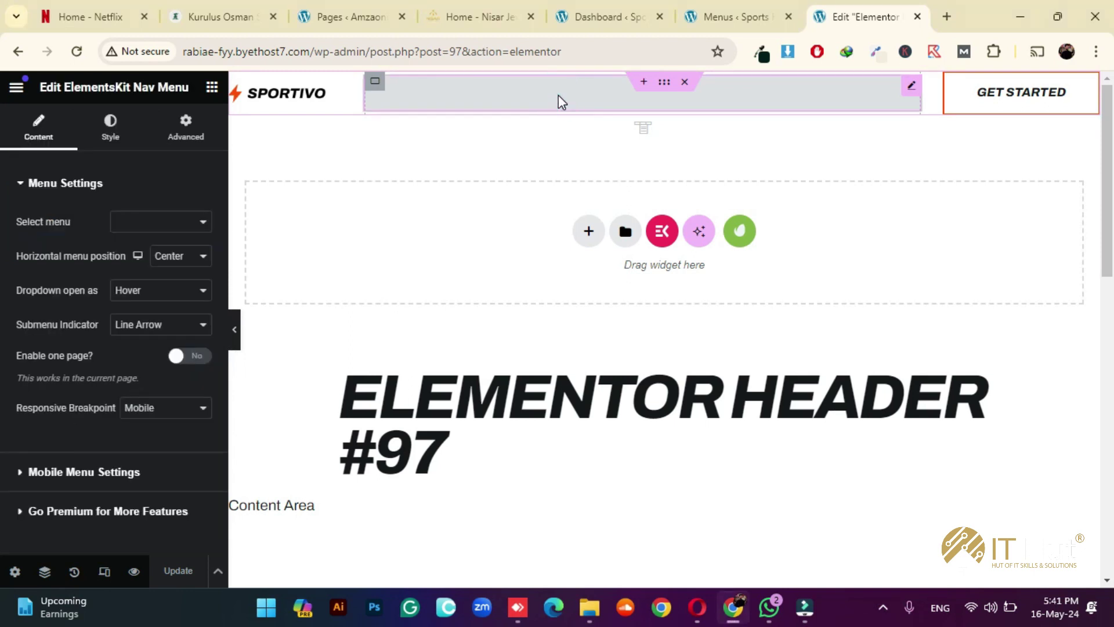
click(146, 230)
click(142, 240)
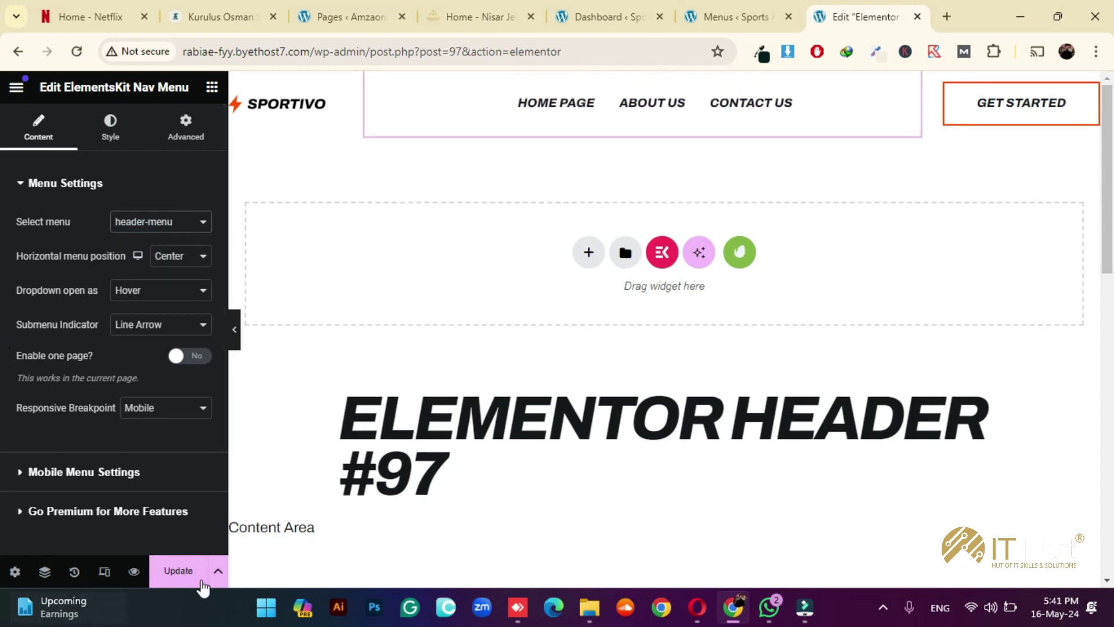
click(176, 572)
- Open the Sports Hub site in a new tab and check the About us page through the header menu
click(741, 6)
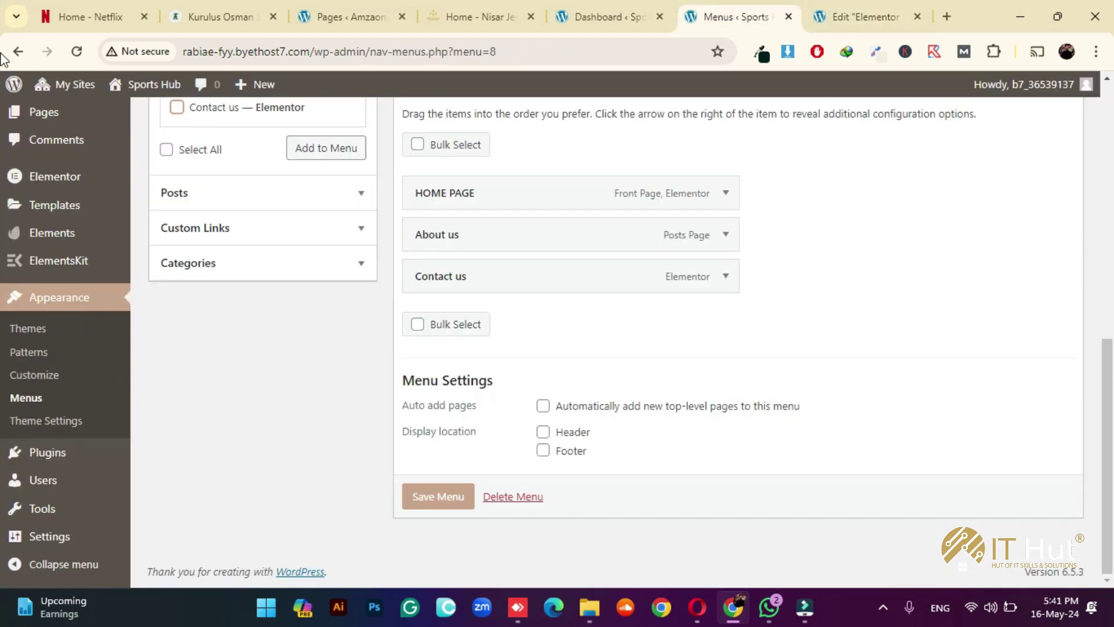
right_click(143, 86)
click(161, 100)
drag(766, 16, 882, 14)
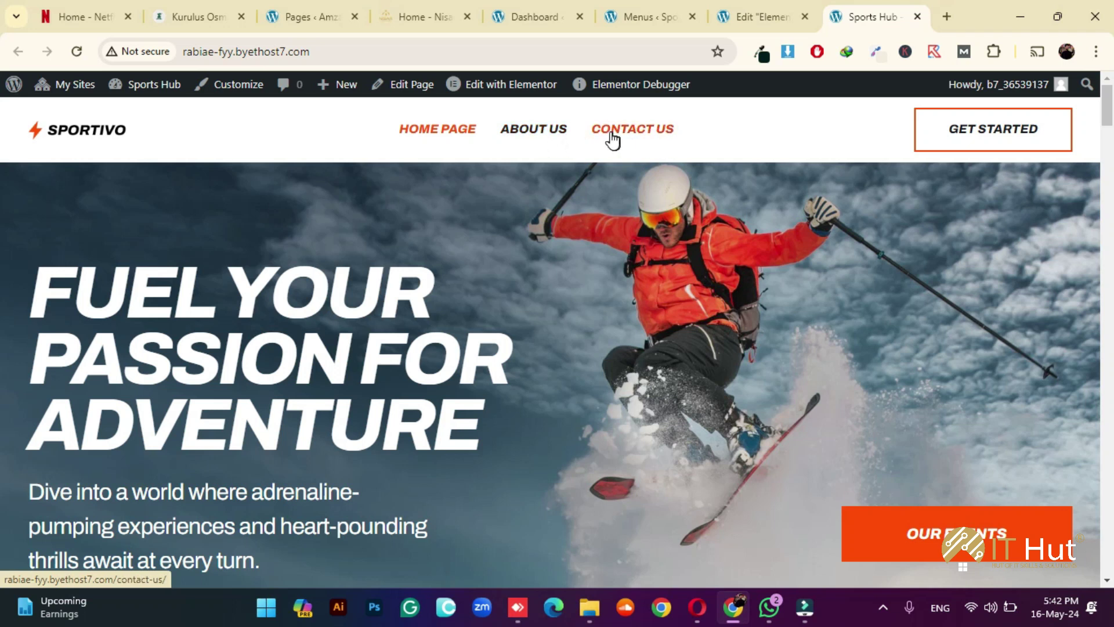
click(534, 129)
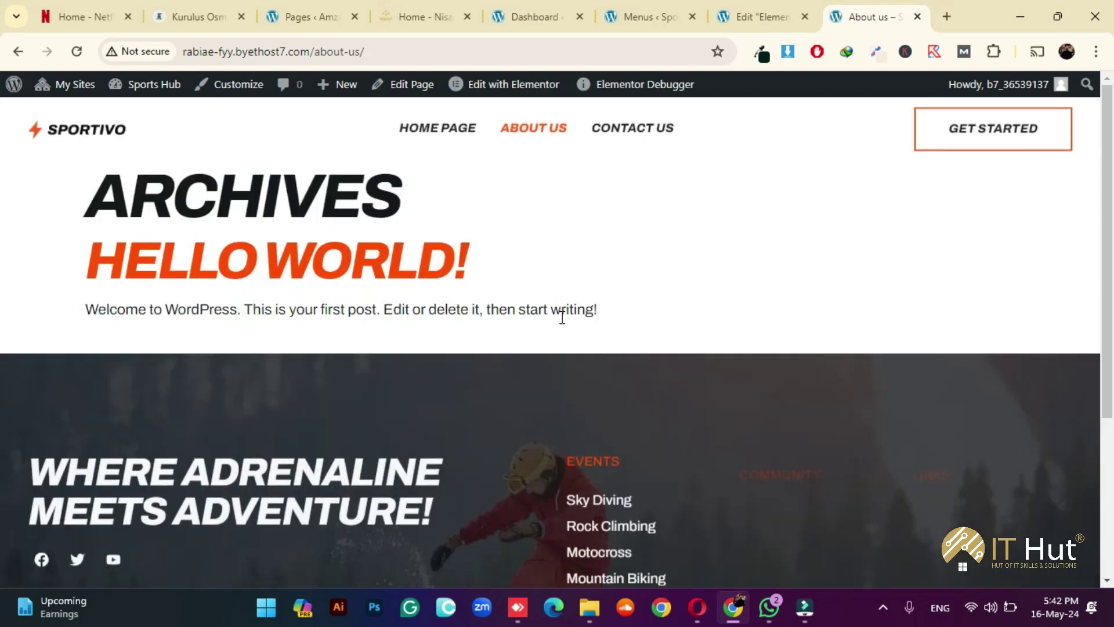
scroll(563, 319, down, 5)
scroll(571, 348, up, 5)
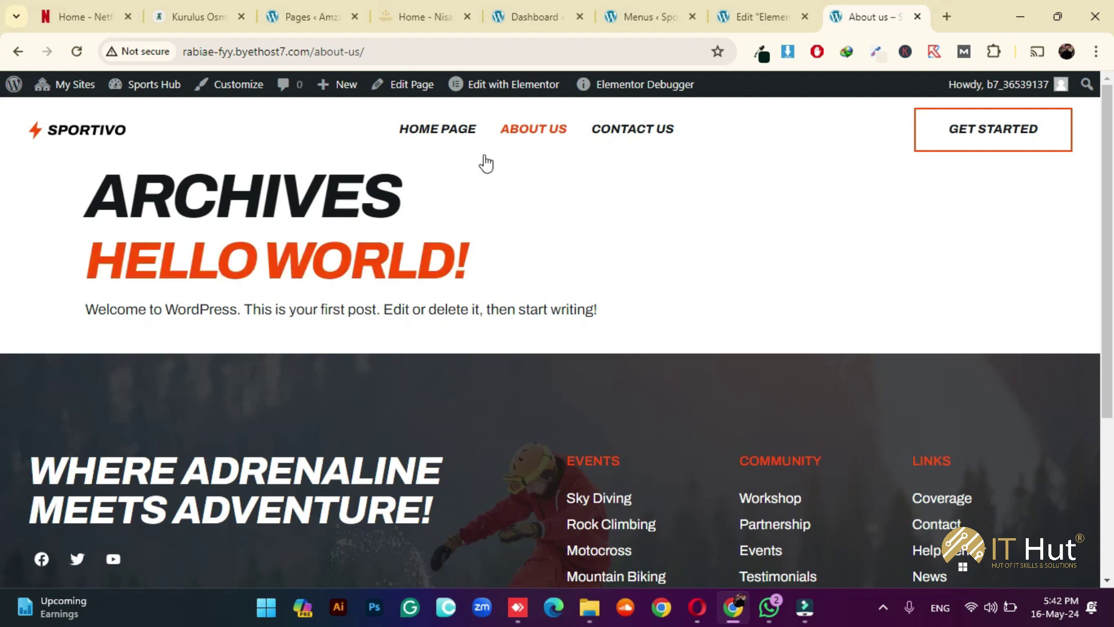
- Open the About us page in the WordPress page editor and examine its content
mouse_move(522, 84)
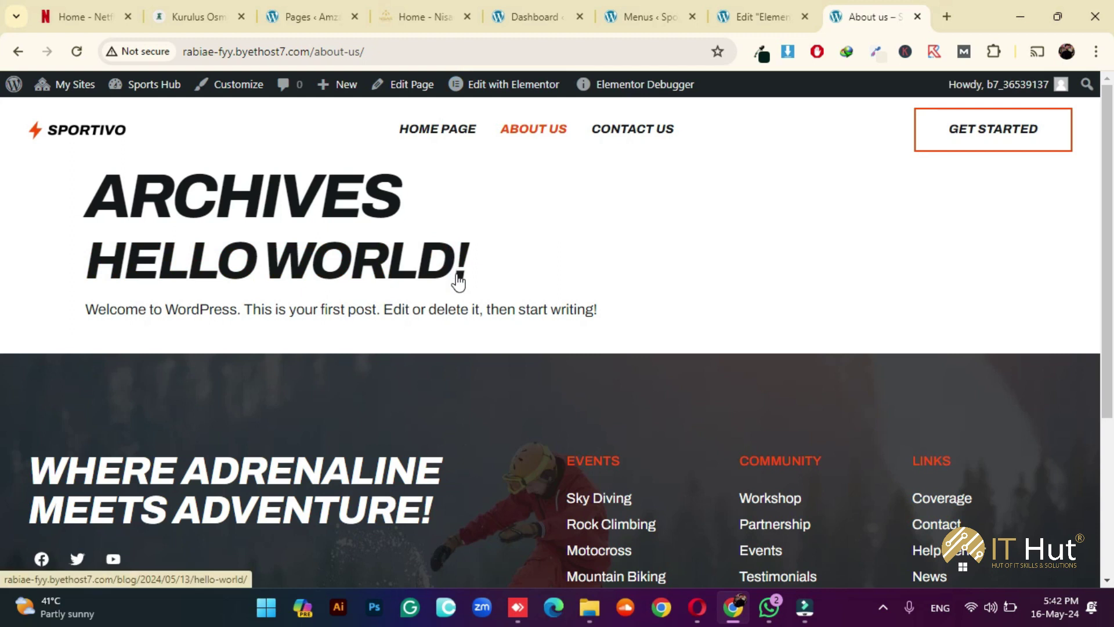
click(494, 83)
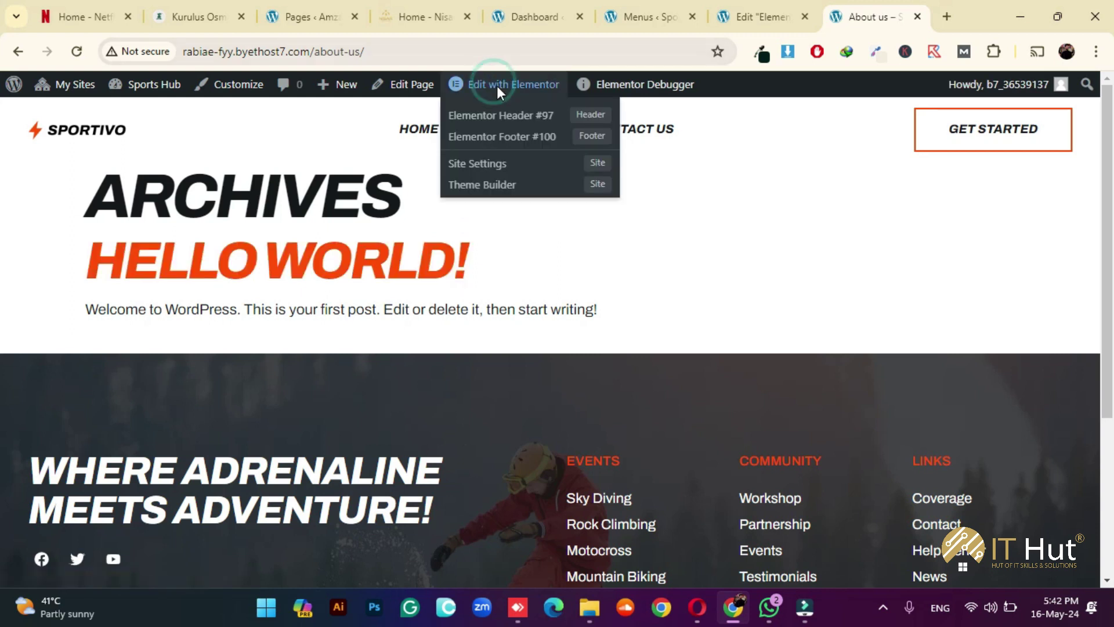
click(406, 85)
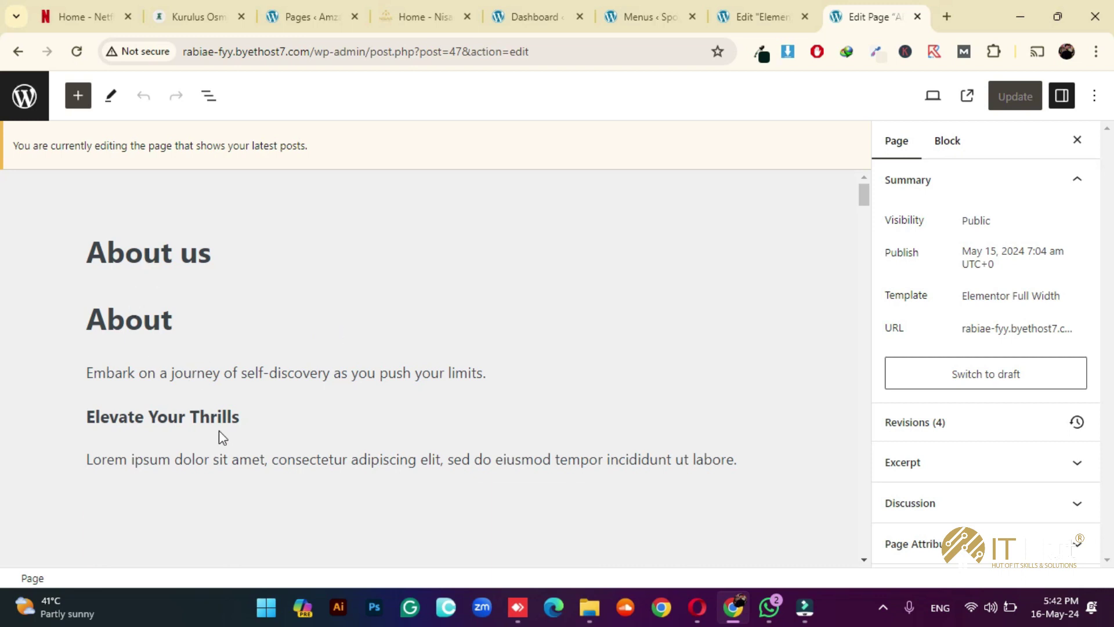
scroll(305, 413, down, 10)
scroll(308, 417, down, 5)
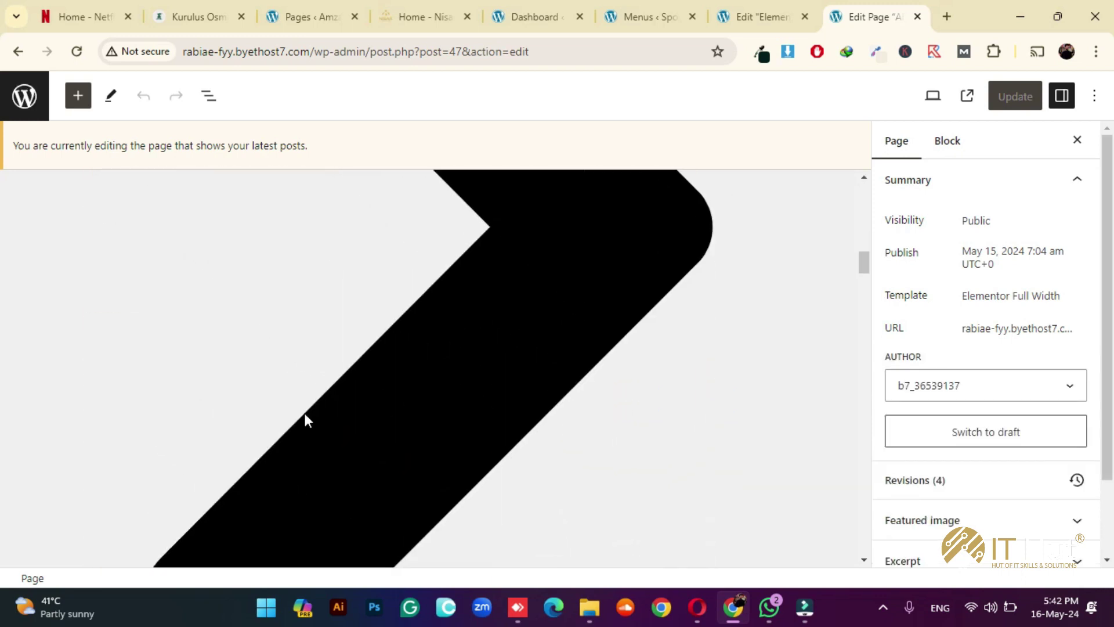
scroll(314, 413, up, 10)
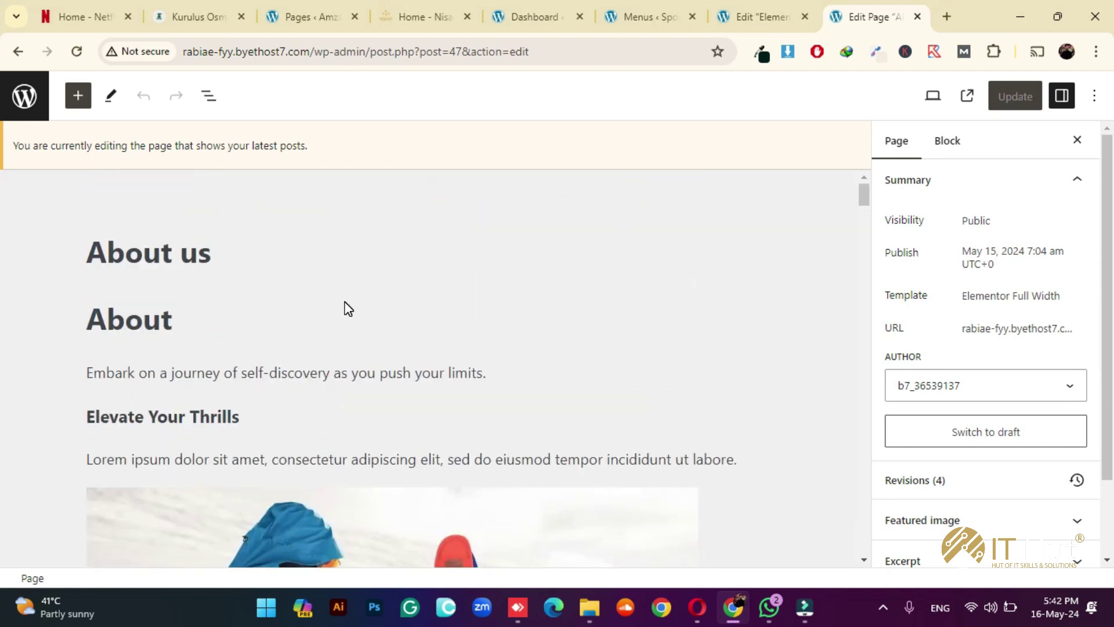
- Open the Reading settings in a new tab, reset the Posts page to — Select — and save the changes
click(540, 2)
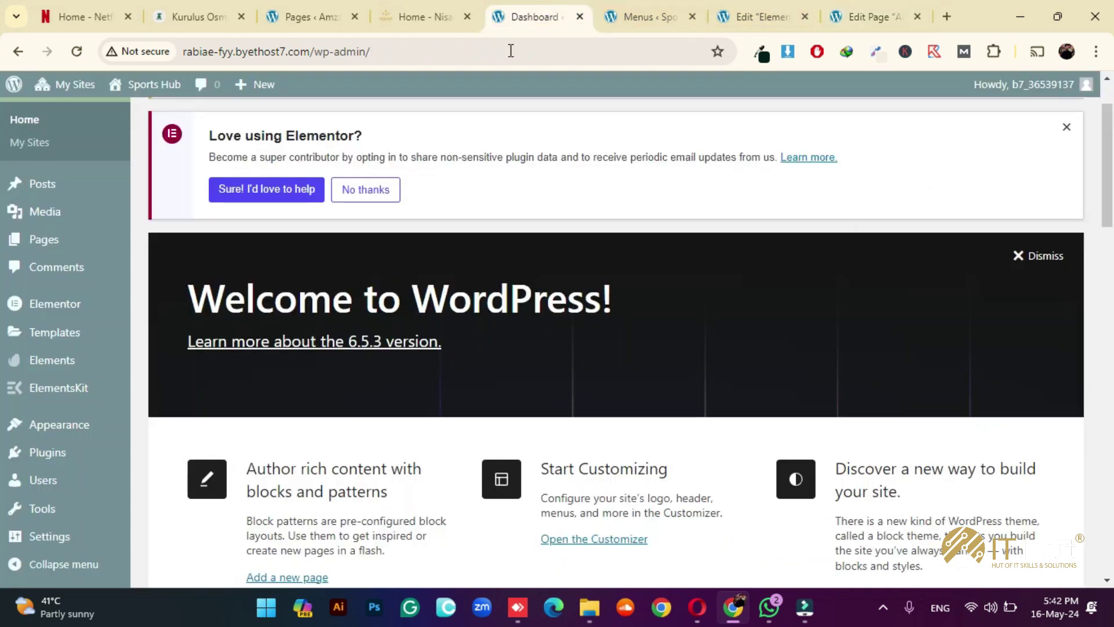
scroll(99, 378, down, 5)
mouse_move(47, 545)
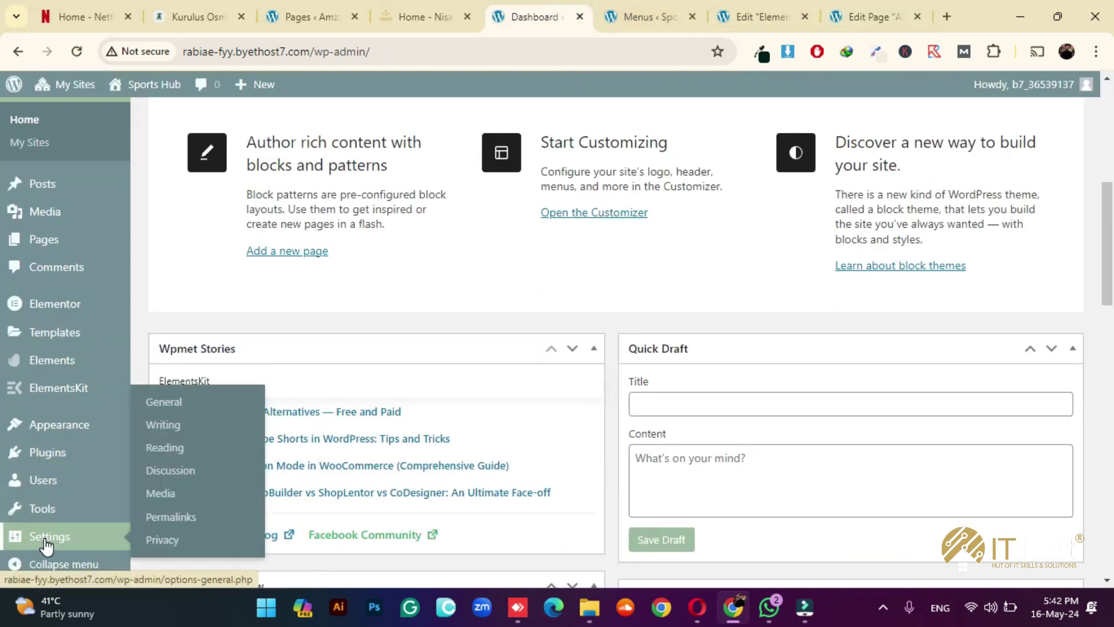
right_click(159, 447)
click(289, 169)
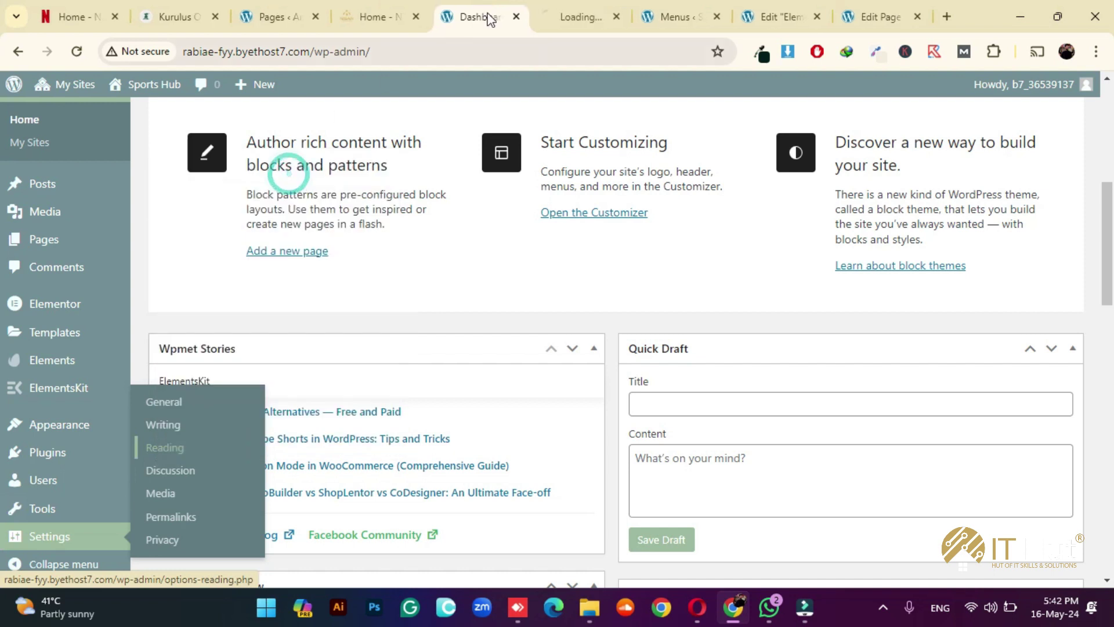
click(583, 13)
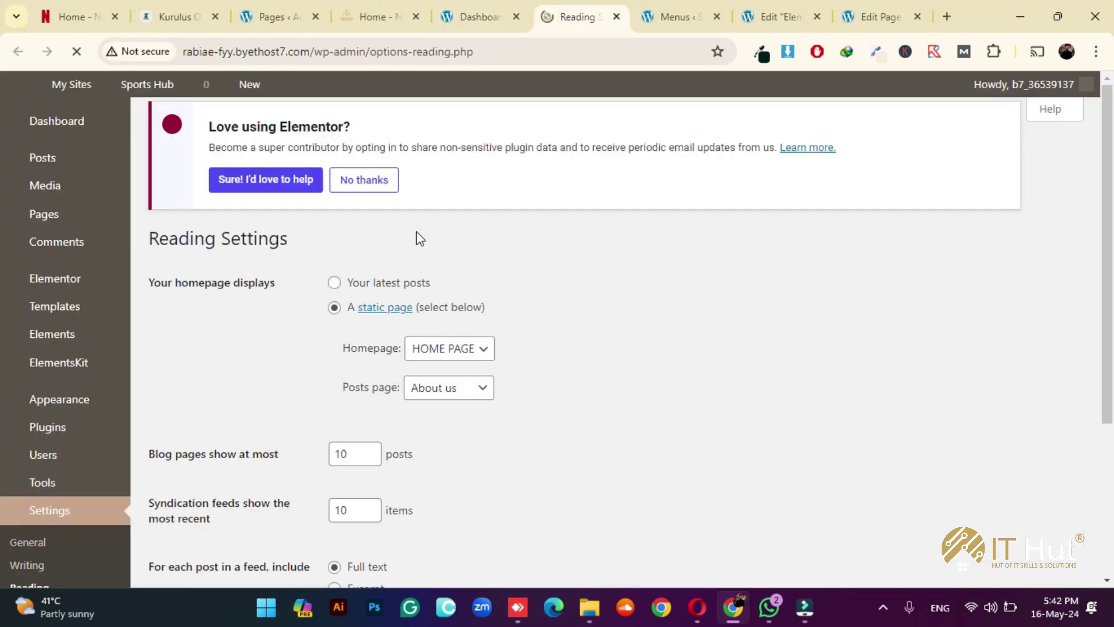
click(442, 406)
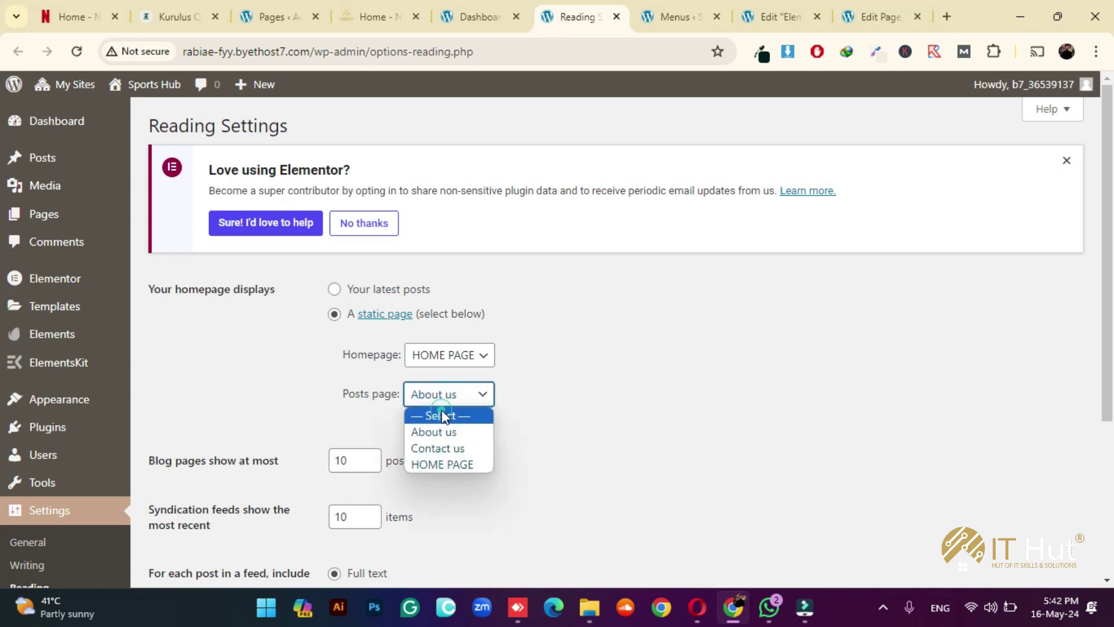
click(441, 412)
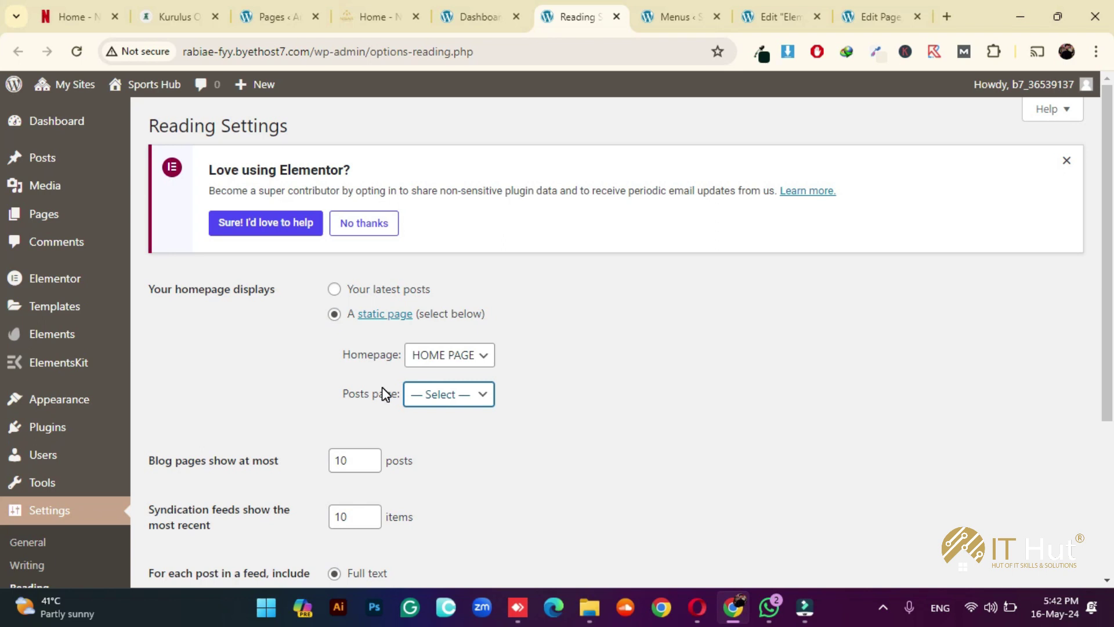
scroll(197, 414, down, 4)
click(194, 503)
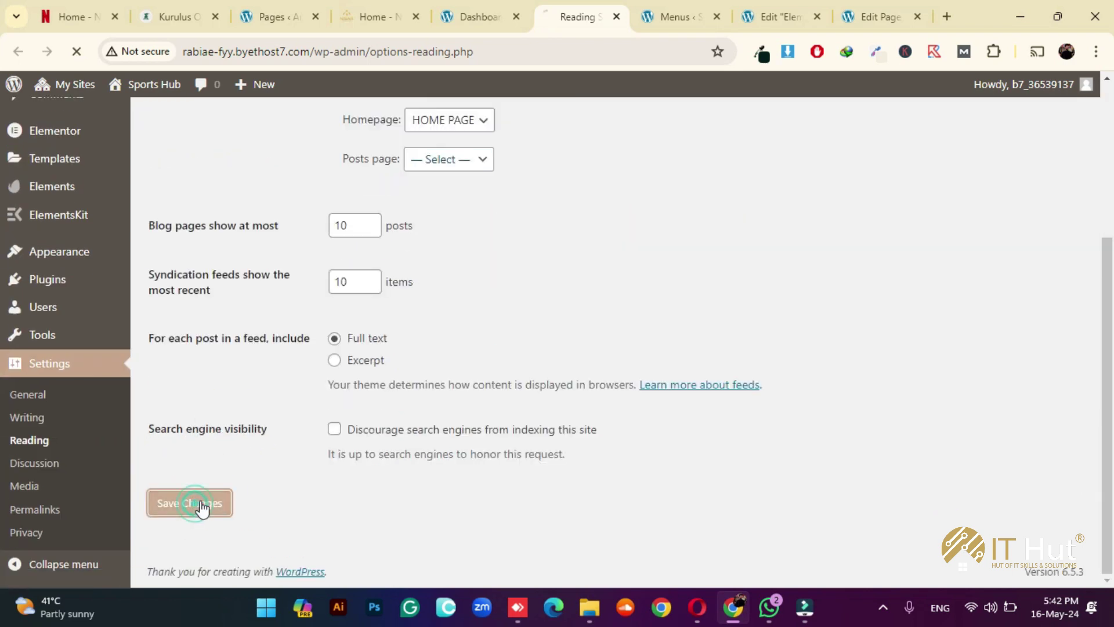
- Go back to the Pages list, view the About us page in a new tab and examine its full layout
click(880, 17)
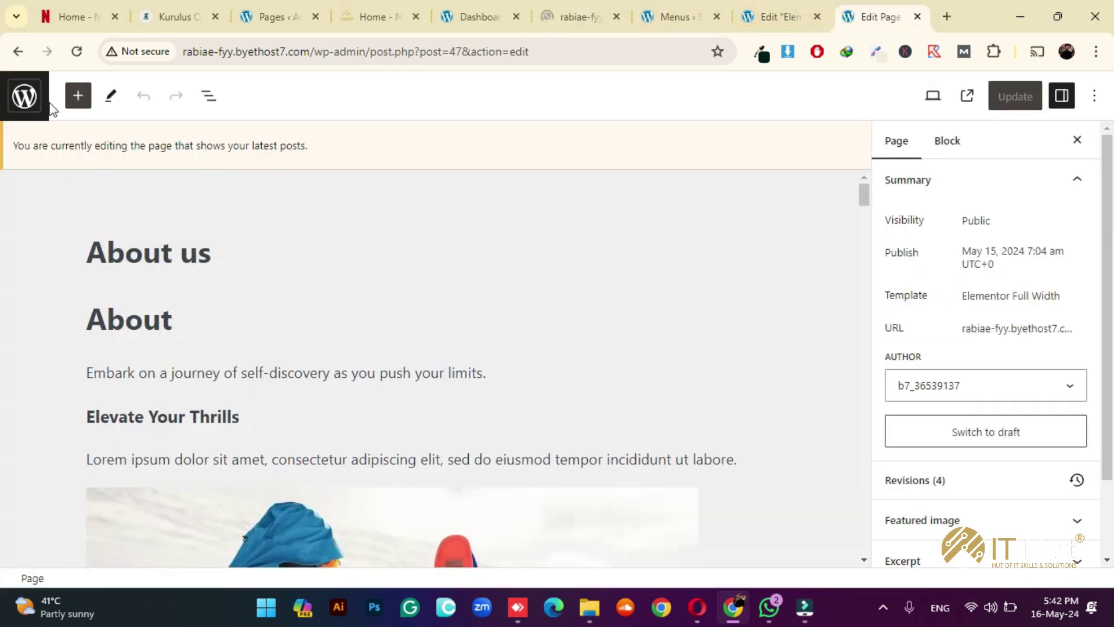
click(23, 101)
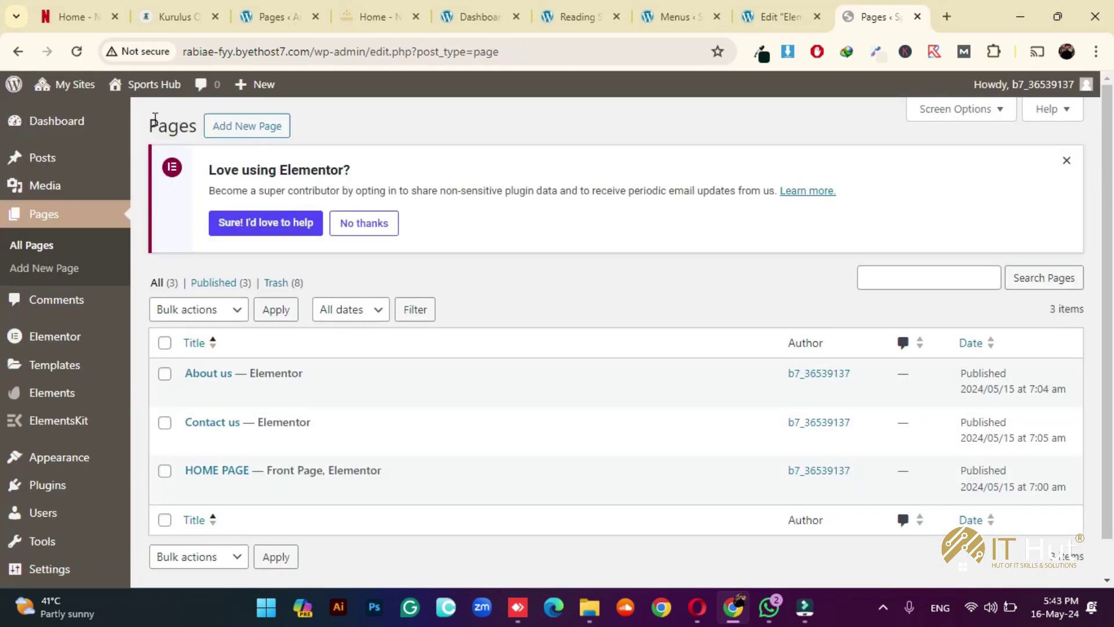
mouse_move(142, 97)
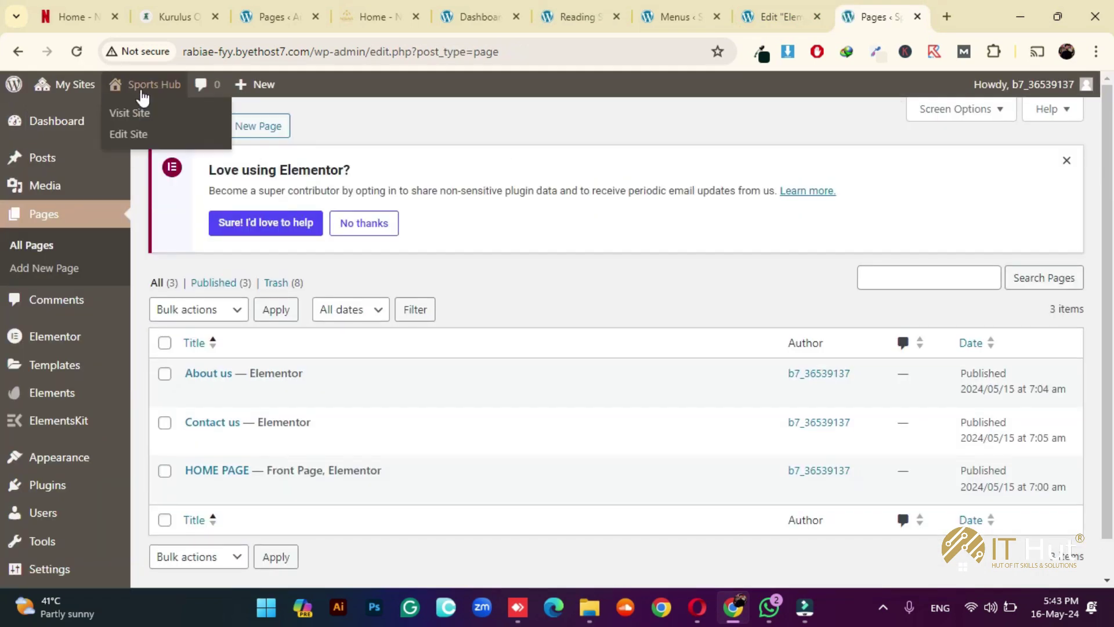
right_click(311, 395)
click(355, 112)
click(893, 18)
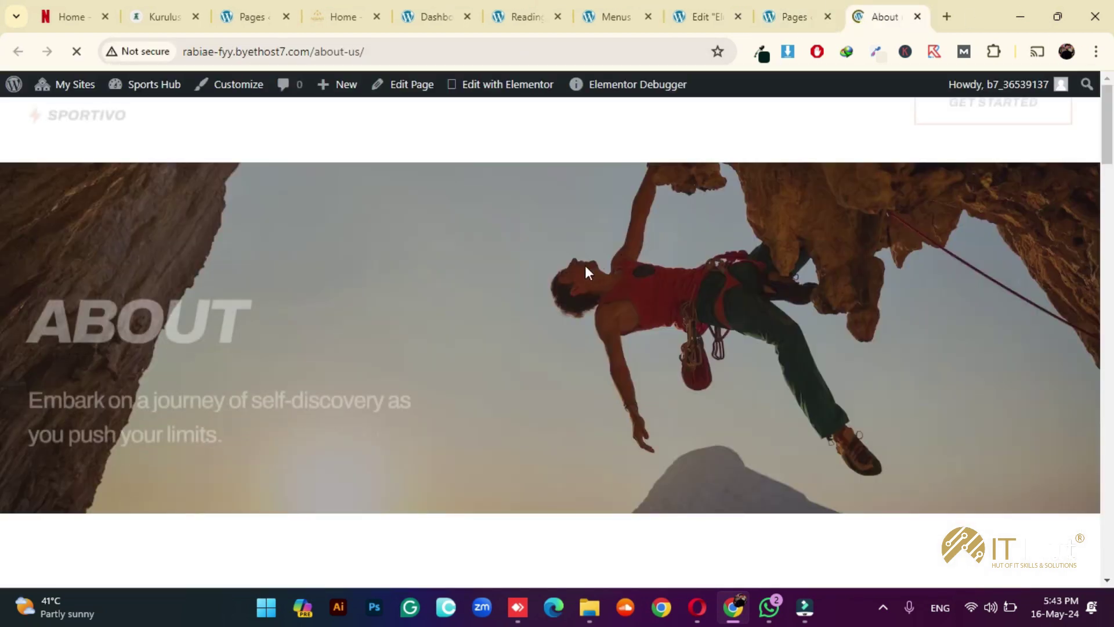
scroll(540, 273, down, 5)
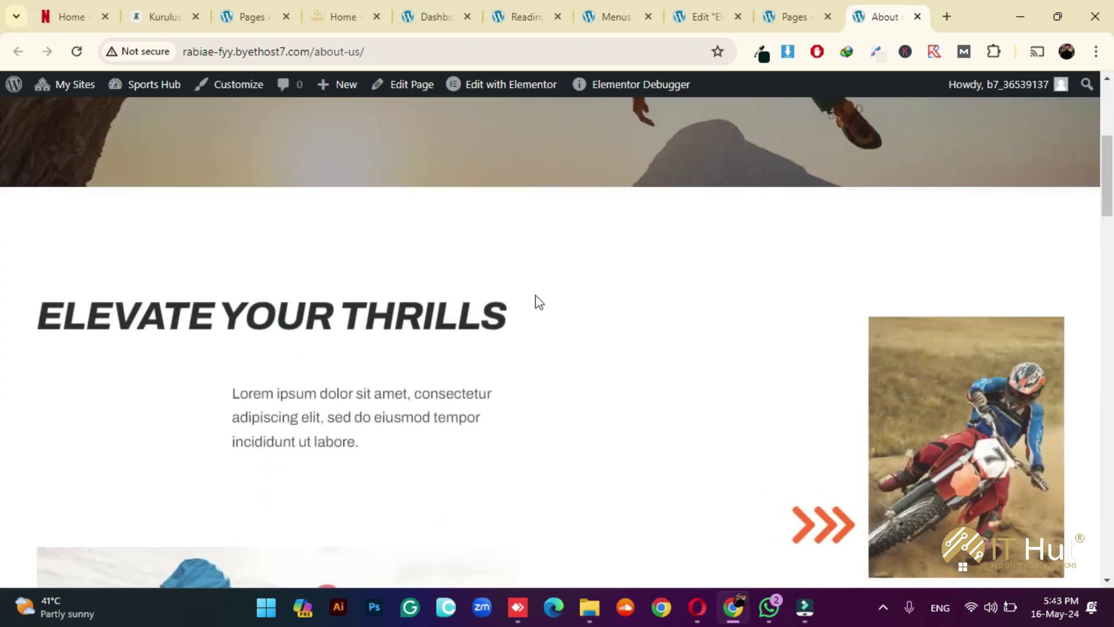
scroll(587, 308, down, 5)
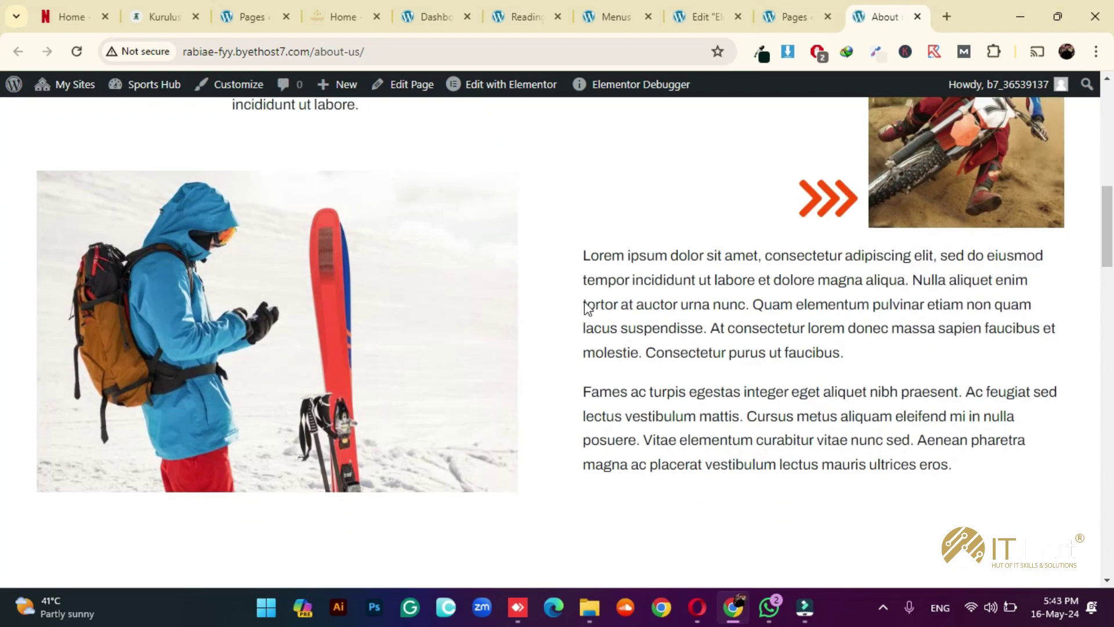
scroll(586, 307, down, 10)
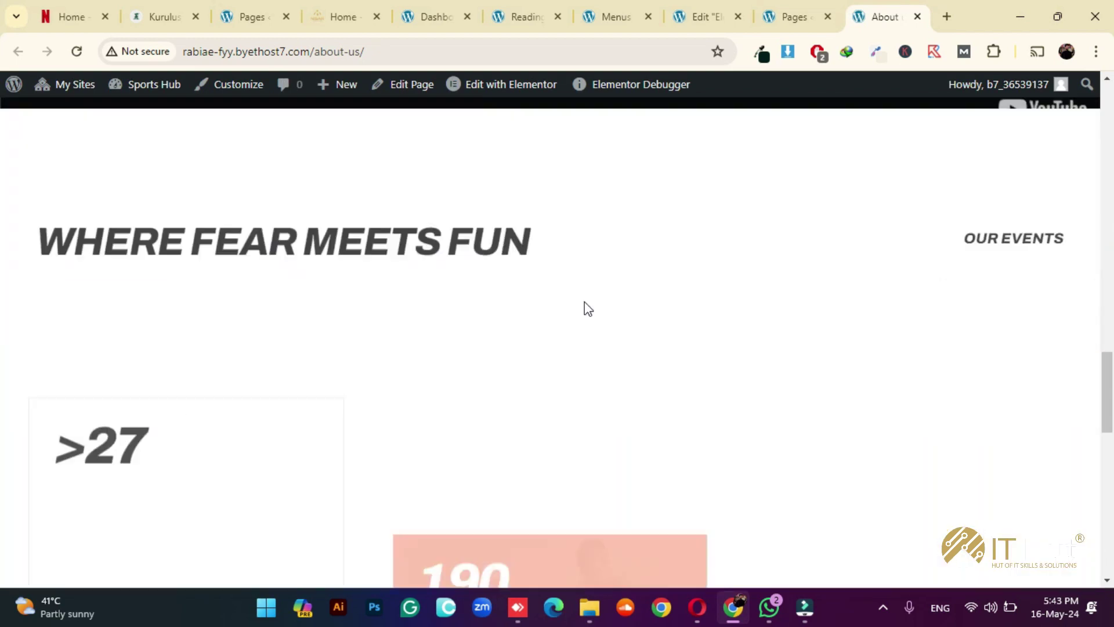
scroll(584, 303, down, 12)
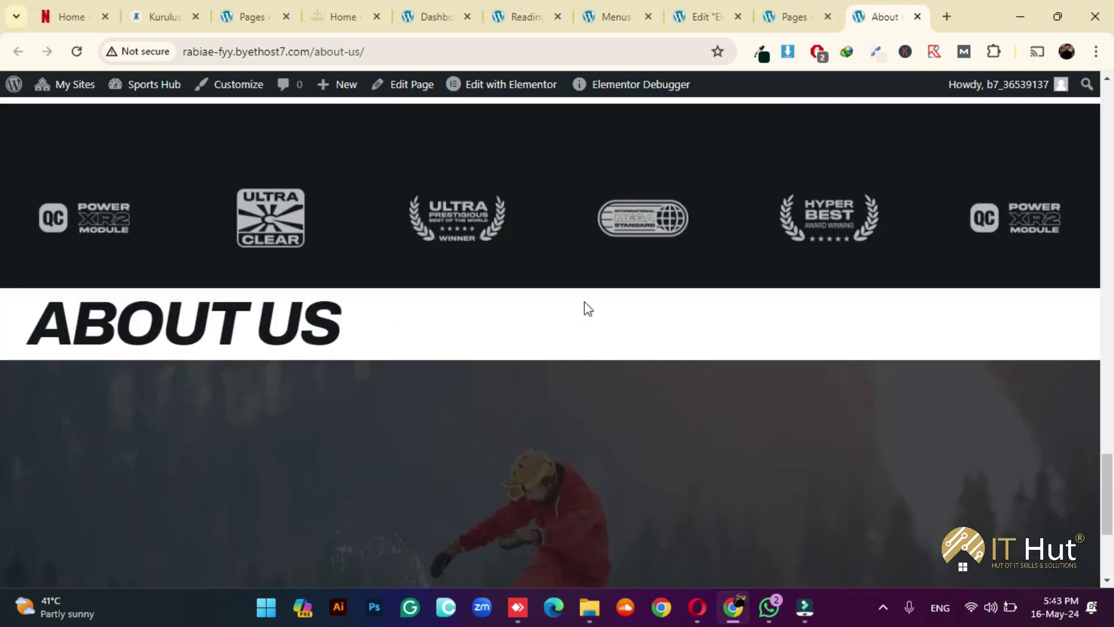
scroll(586, 308, up, 12)
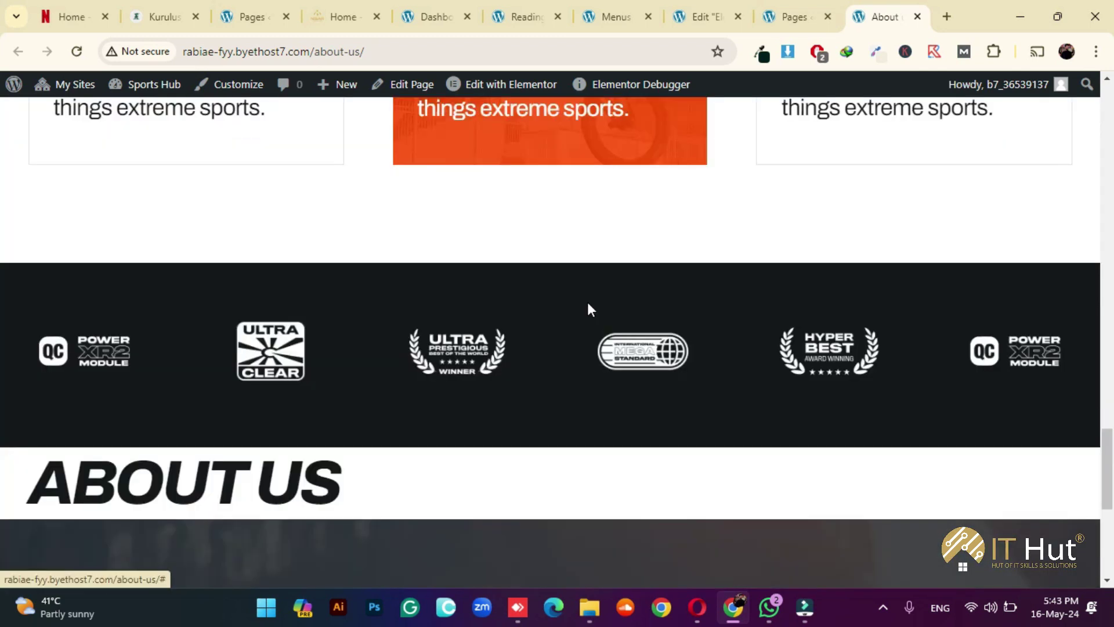
scroll(638, 250, up, 10)
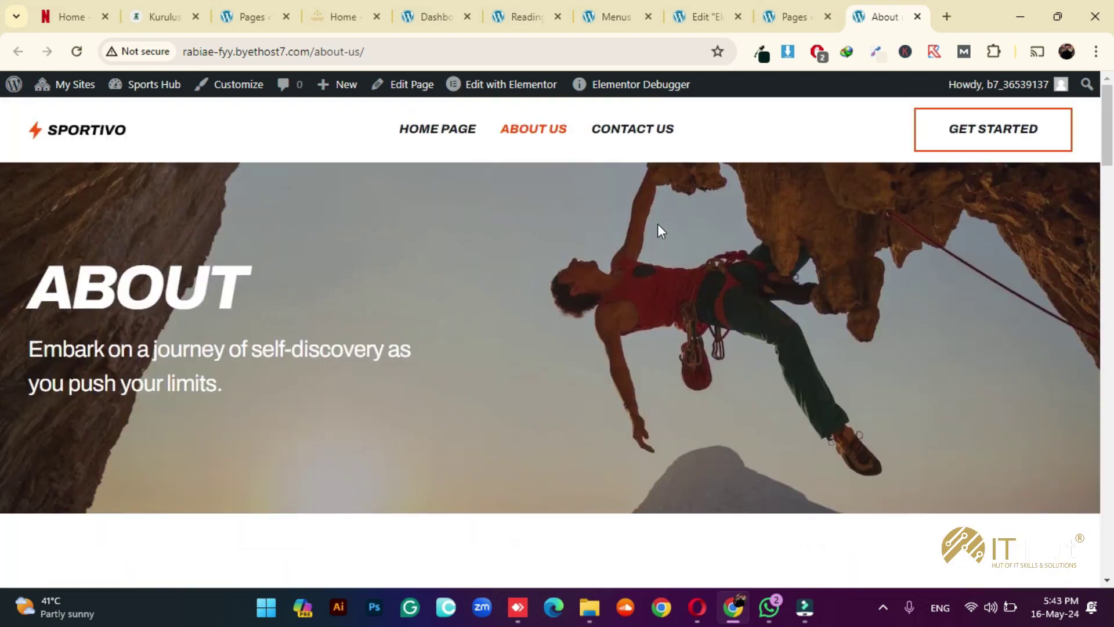
- Visit the Contact us page from the header menu and examine its sections
click(640, 133)
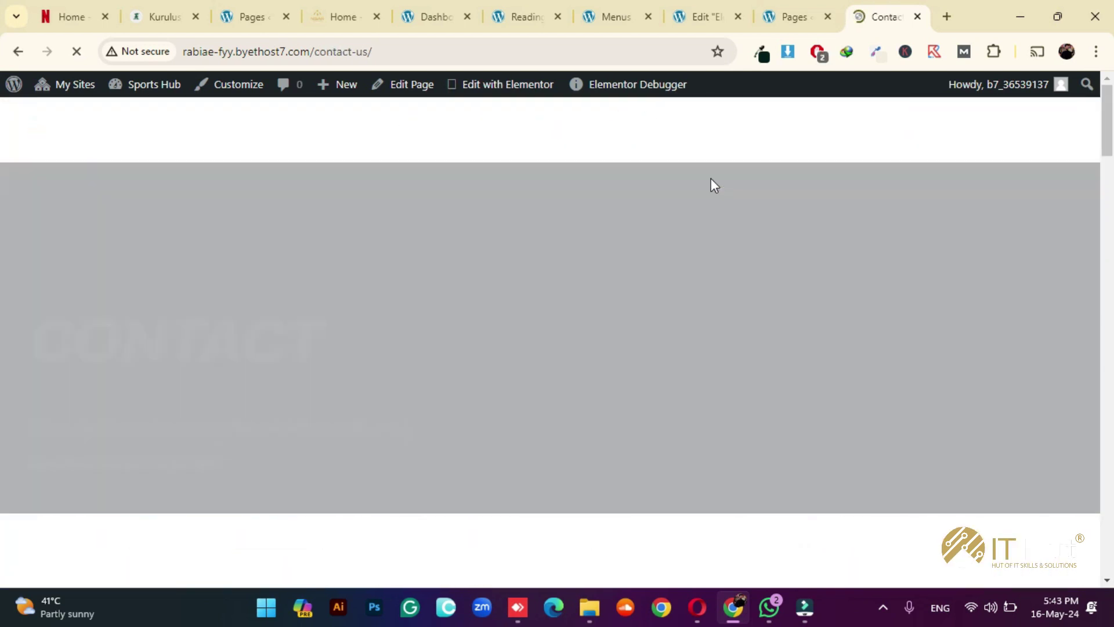
scroll(617, 291, down, 9)
scroll(617, 291, down, 8)
scroll(525, 284, up, 3)
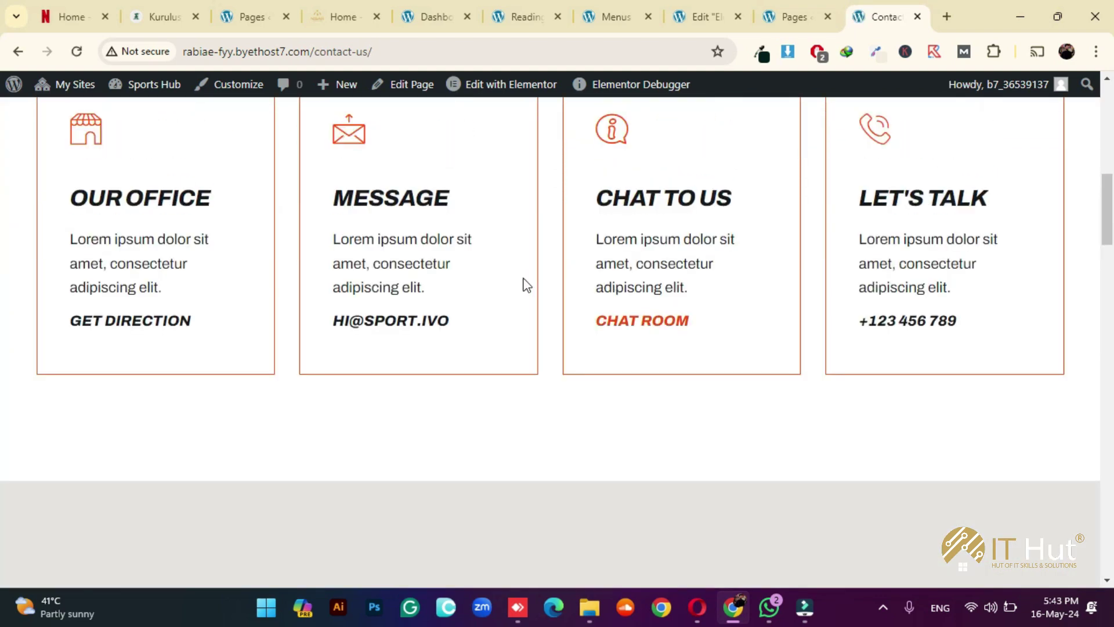
scroll(726, 286, down, 7)
scroll(709, 543, down, 12)
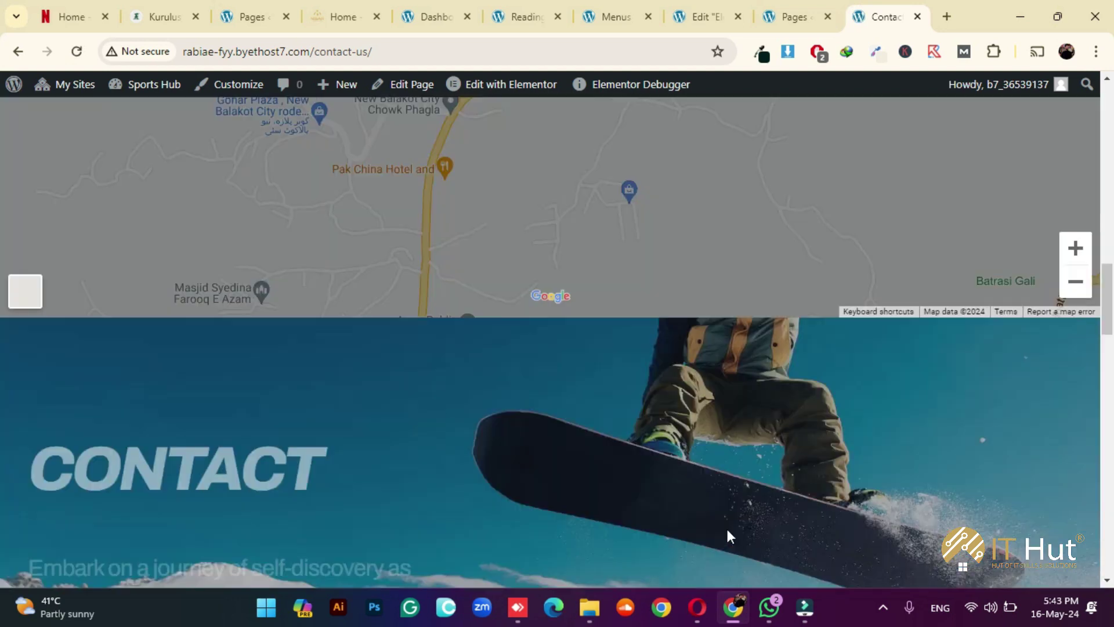
scroll(659, 341, up, 3)
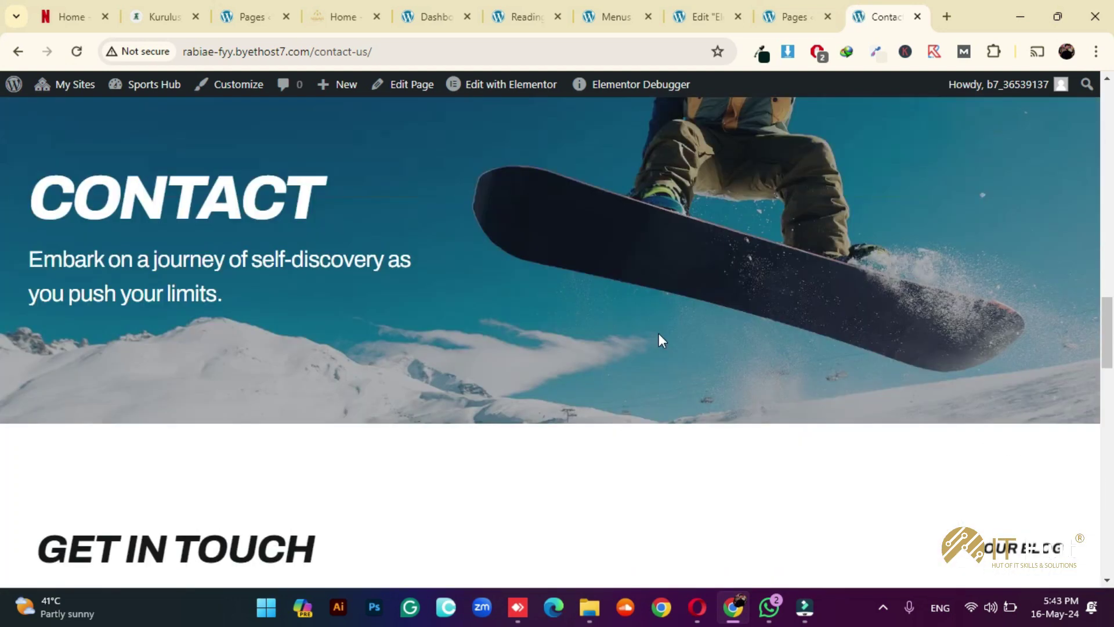
- Review the repeated sections on the Contact us page and open the page for editing in Elementor
scroll(423, 315, down, 9)
scroll(511, 357, down, 4)
scroll(591, 364, up, 8)
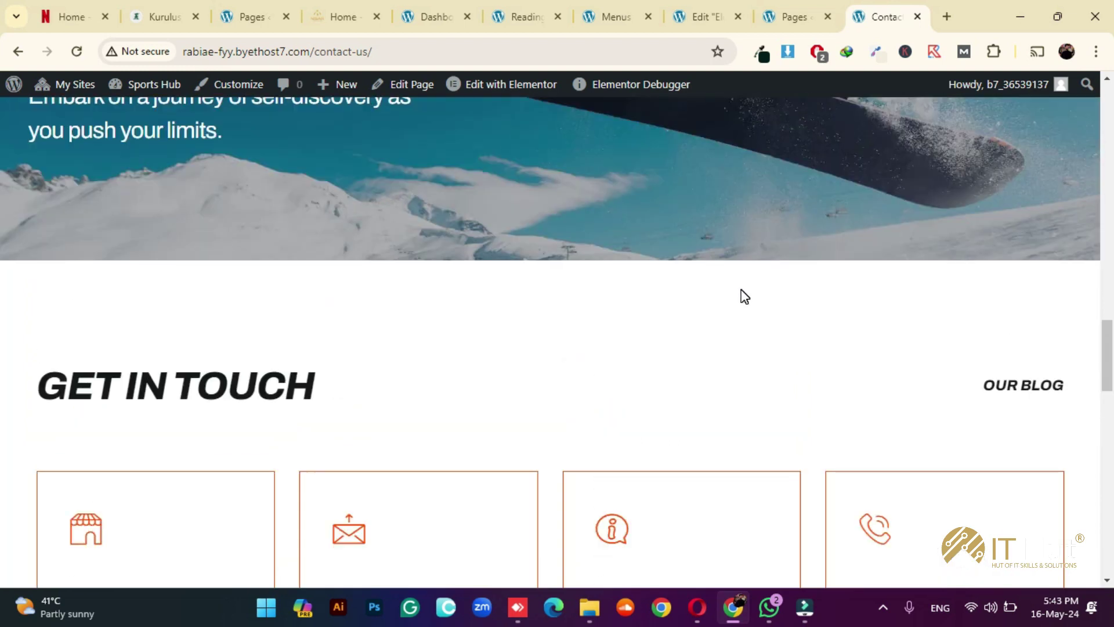
click(498, 93)
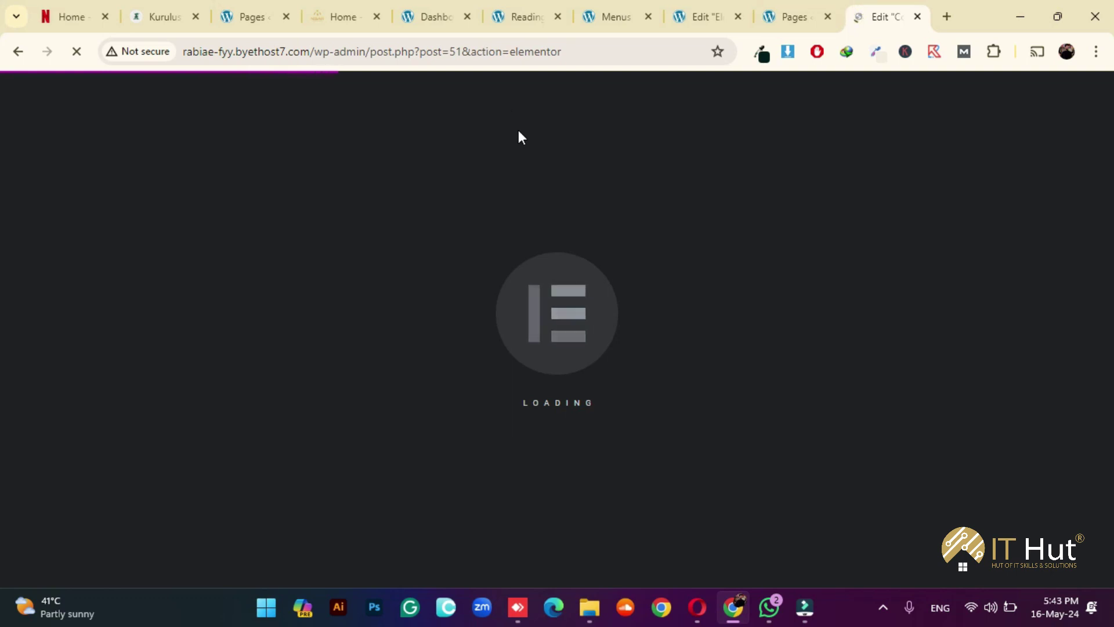
click(772, 609)
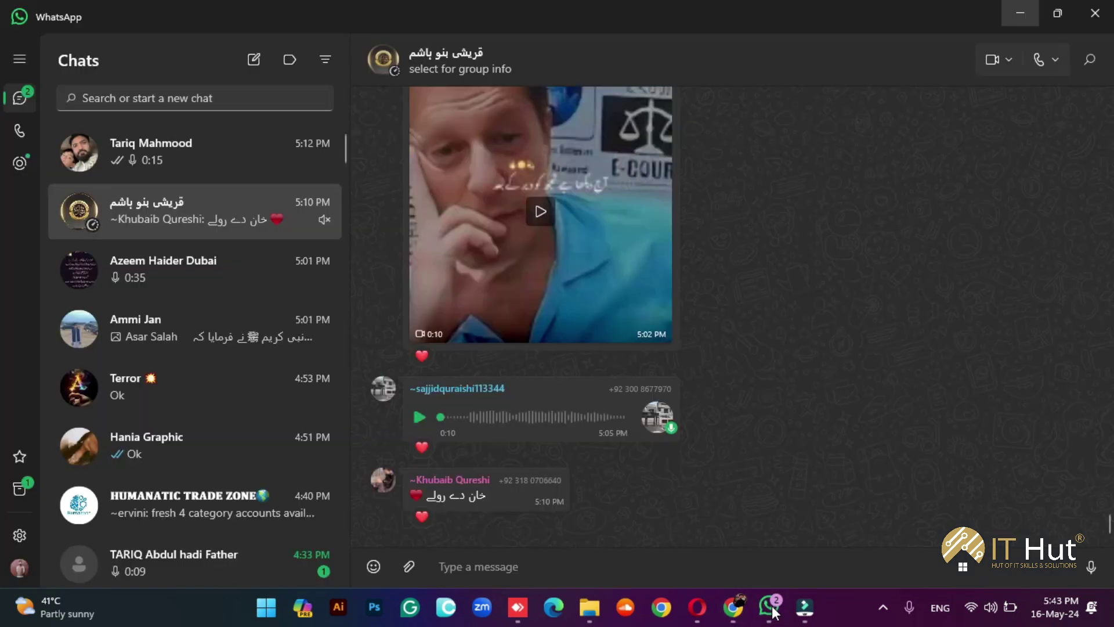
click(772, 609)
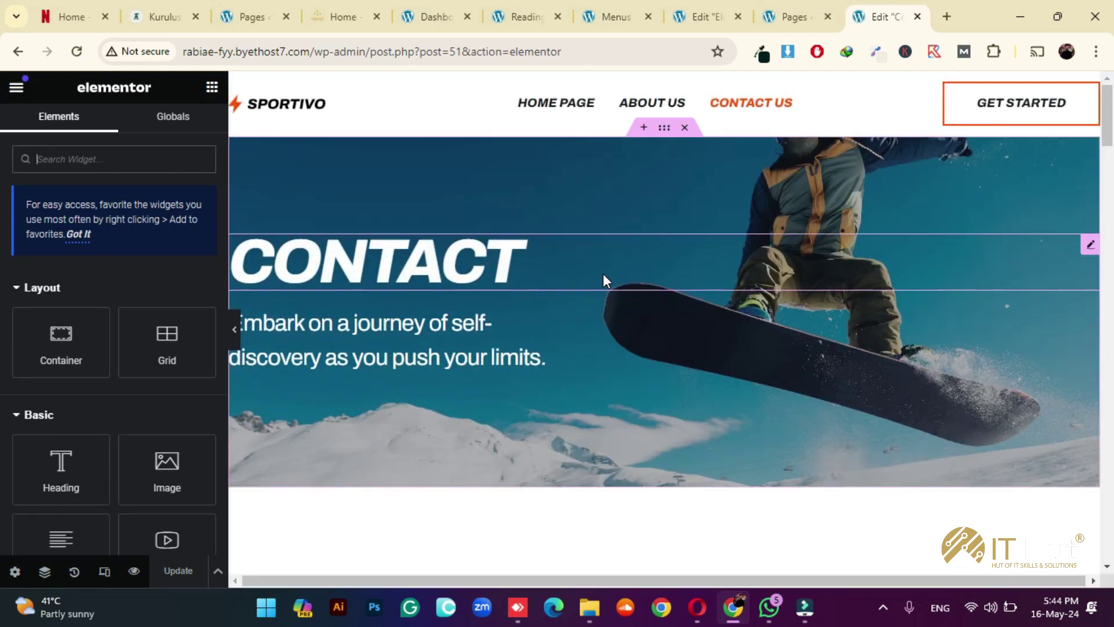
- Delete the duplicate CONTACT banner, GET IN TOUCH and map containers below the first map on the Contact us page
scroll(659, 443, down, 5)
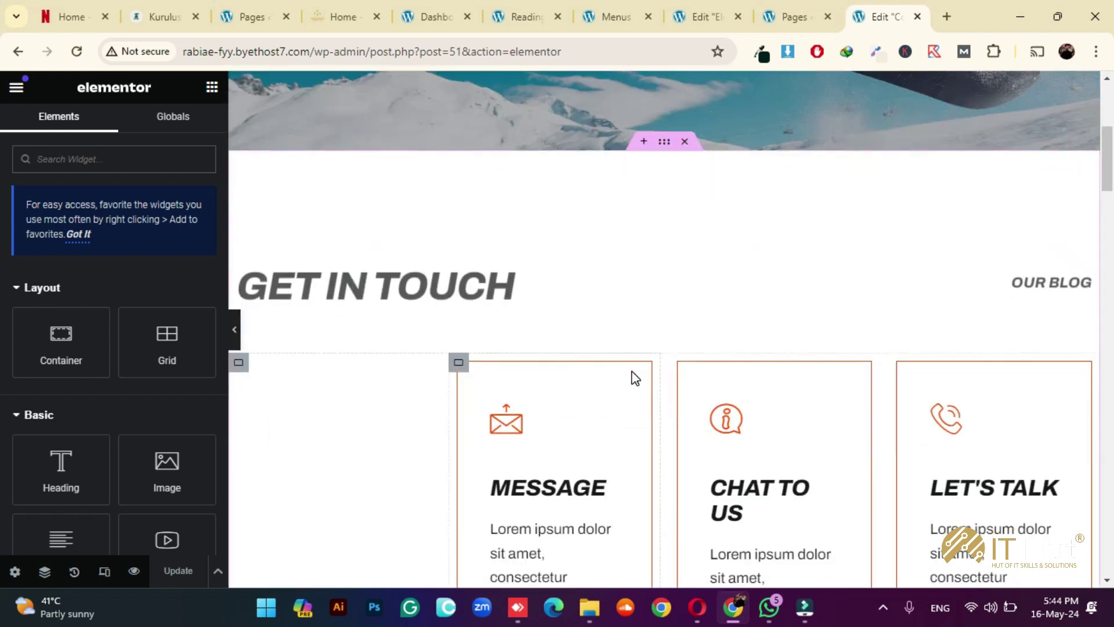
scroll(638, 378, down, 5)
scroll(645, 378, down, 10)
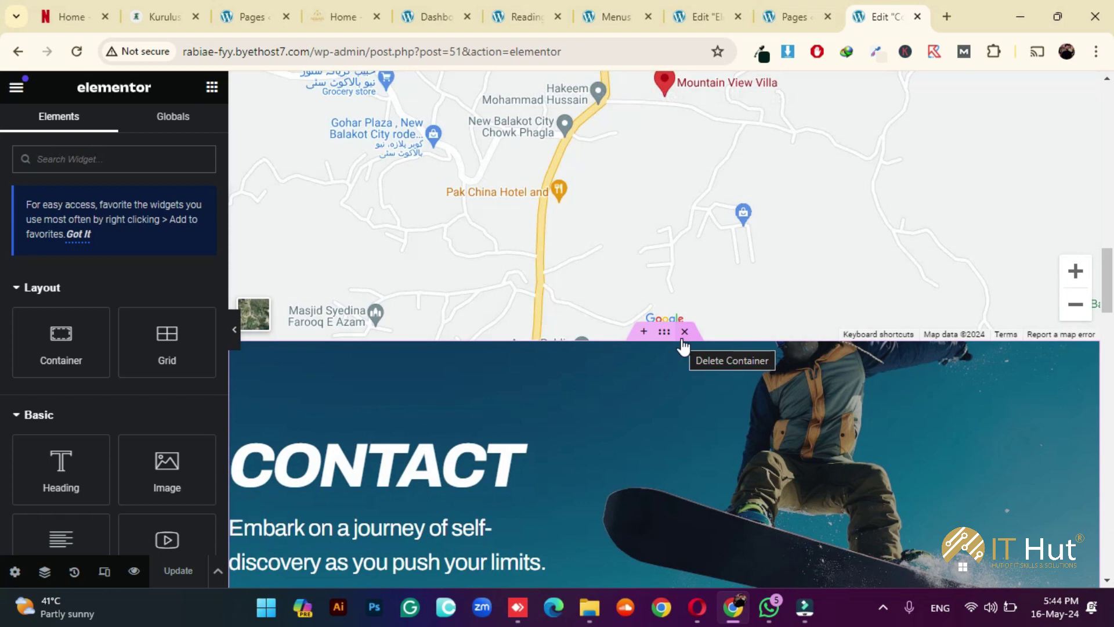
click(684, 337)
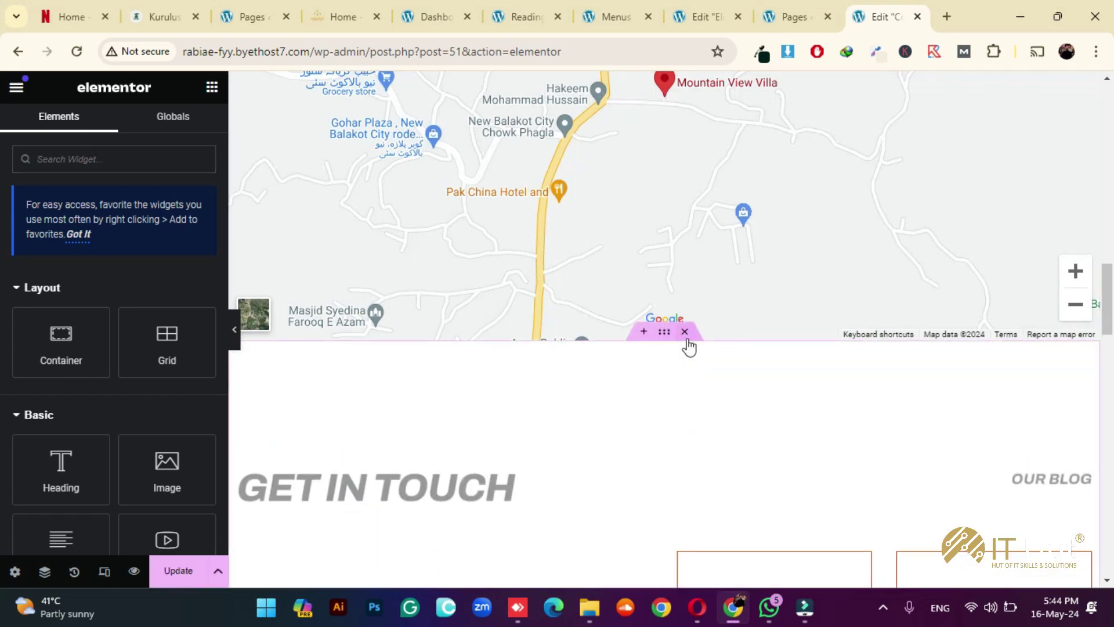
click(684, 336)
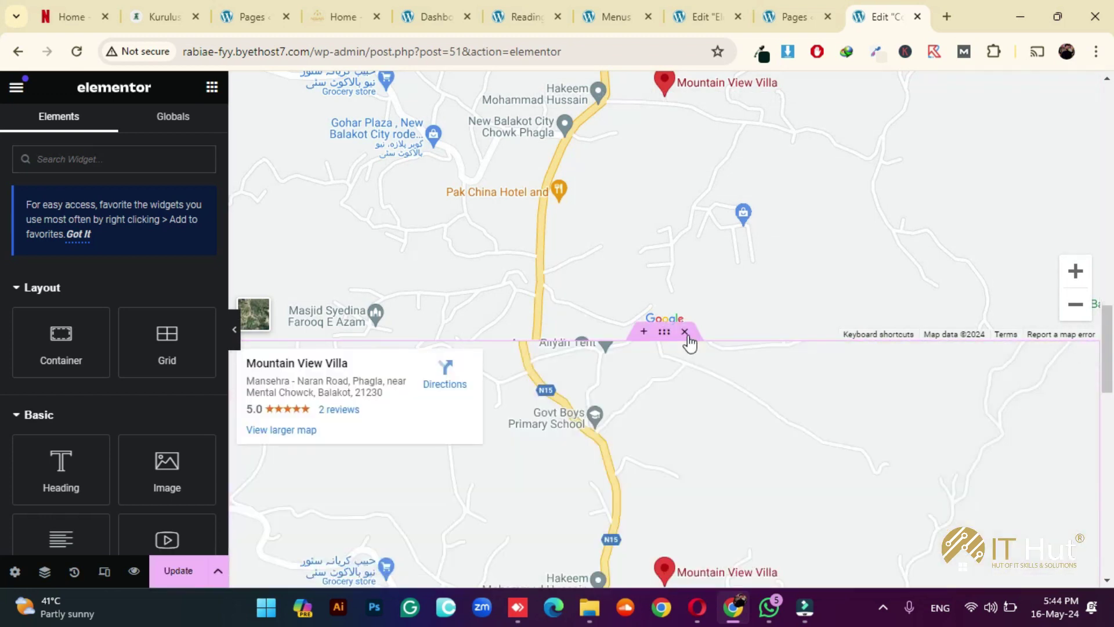
click(685, 335)
- Check the area around the footer and the page settings down to Page Layout, and update the Contact us page
scroll(674, 389, down, 5)
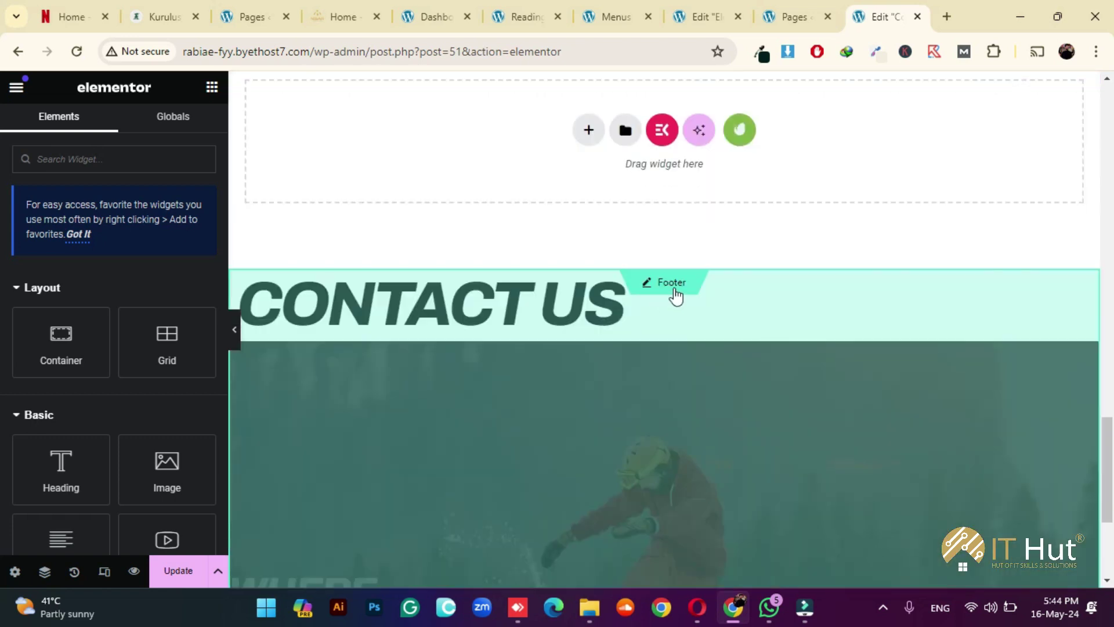
scroll(667, 331, down, 3)
scroll(514, 365, down, 2)
scroll(539, 373, up, 3)
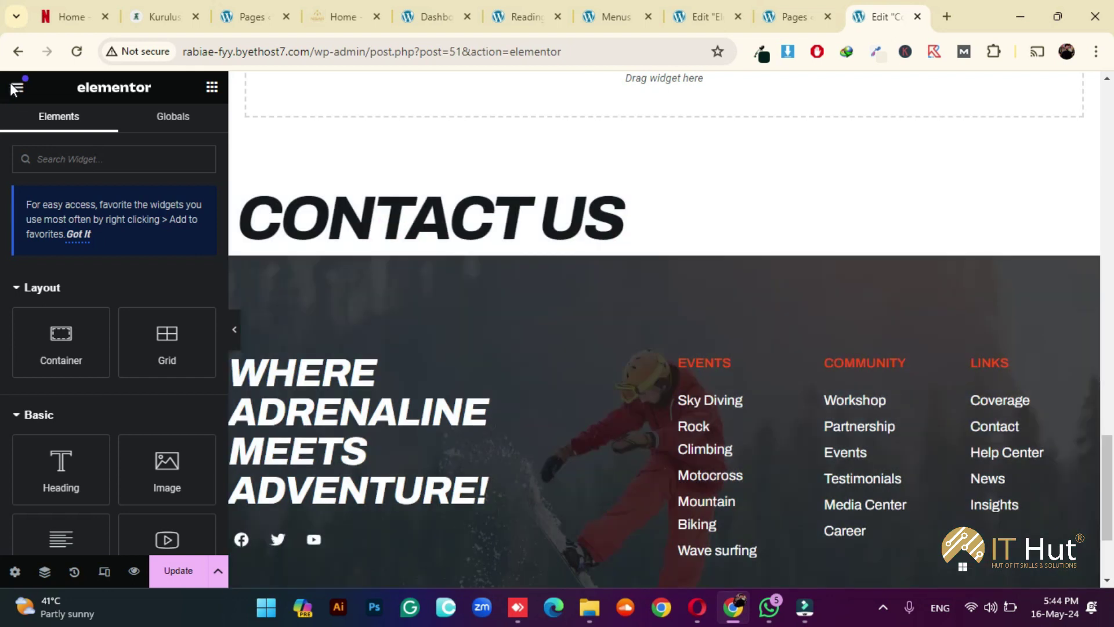
click(16, 87)
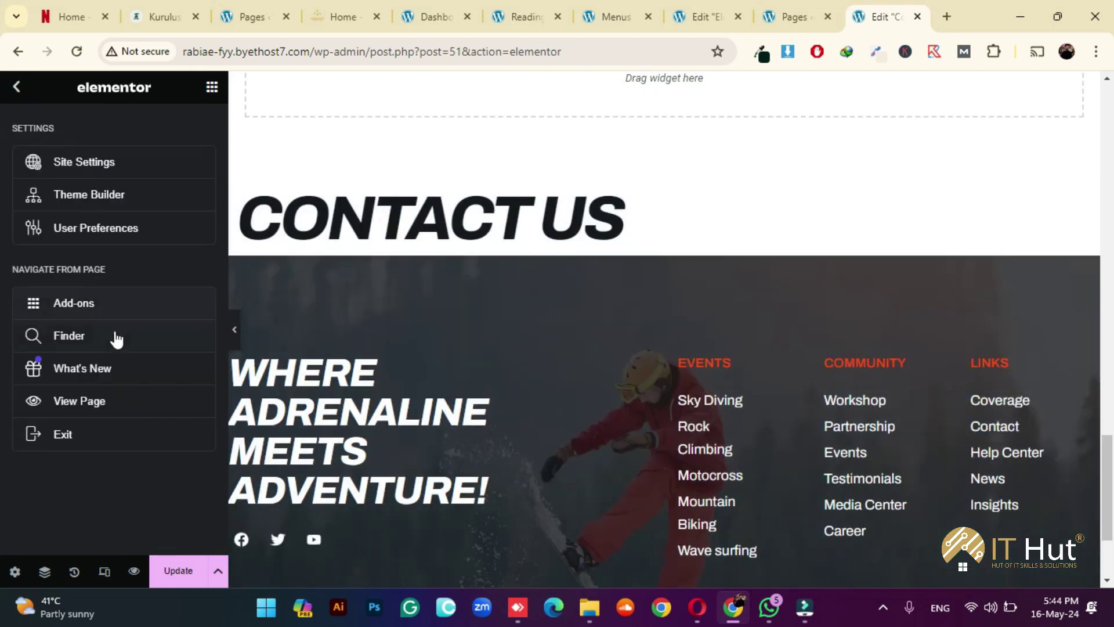
click(17, 93)
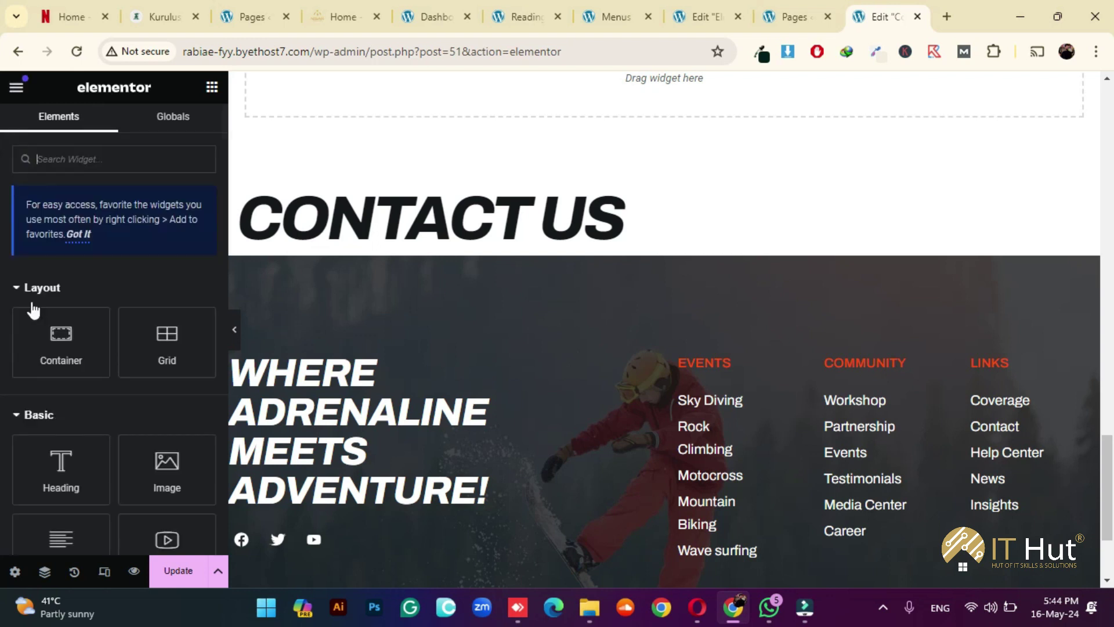
click(14, 573)
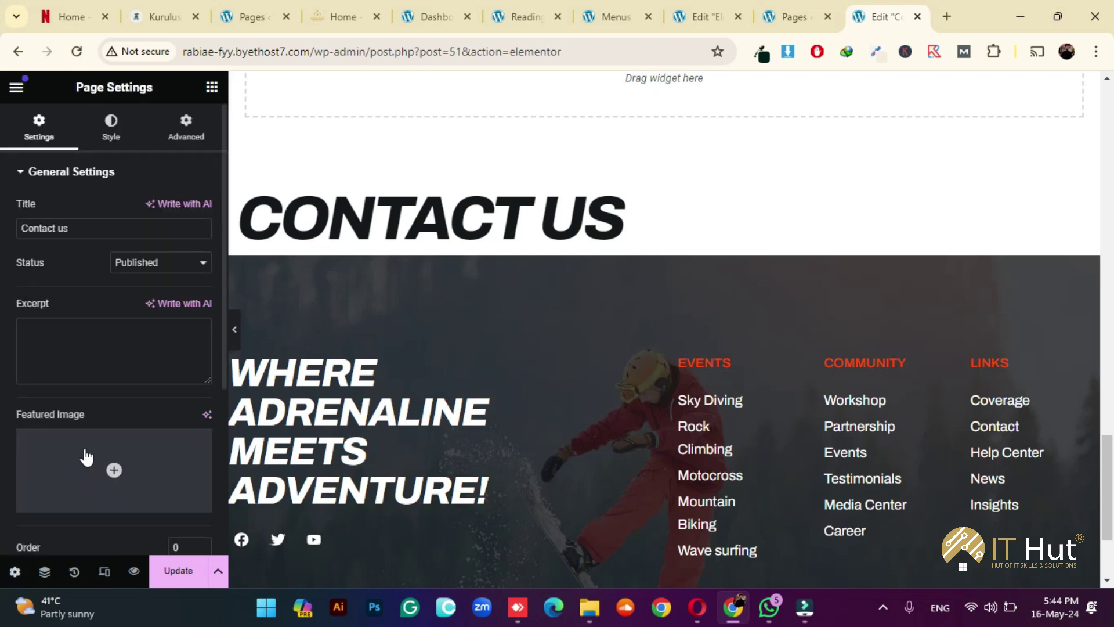
scroll(68, 356, down, 3)
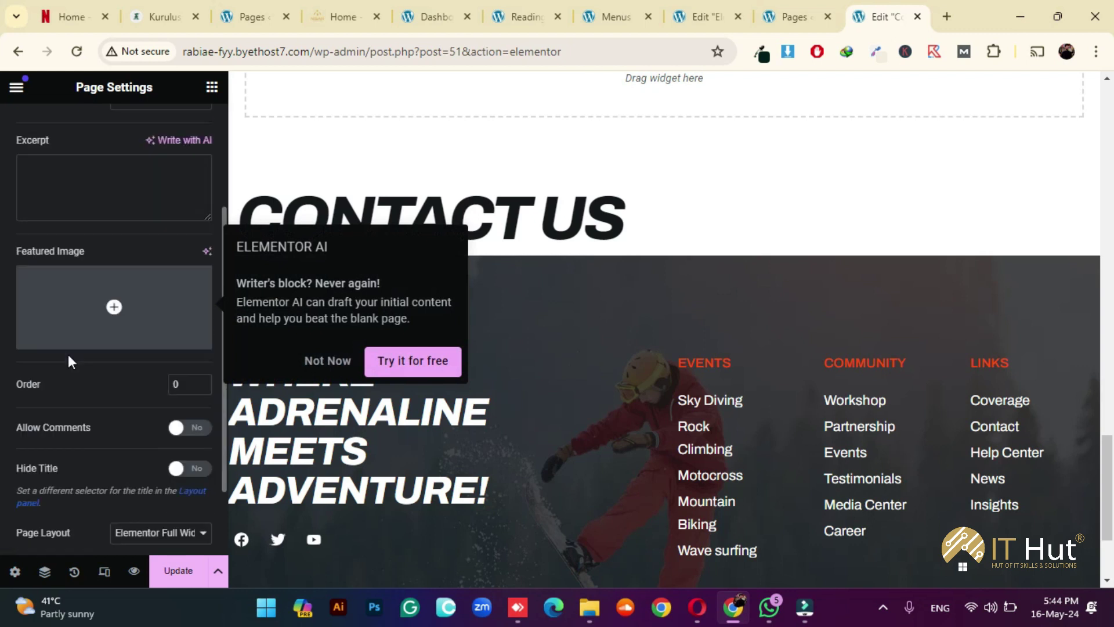
scroll(110, 447, down, 2)
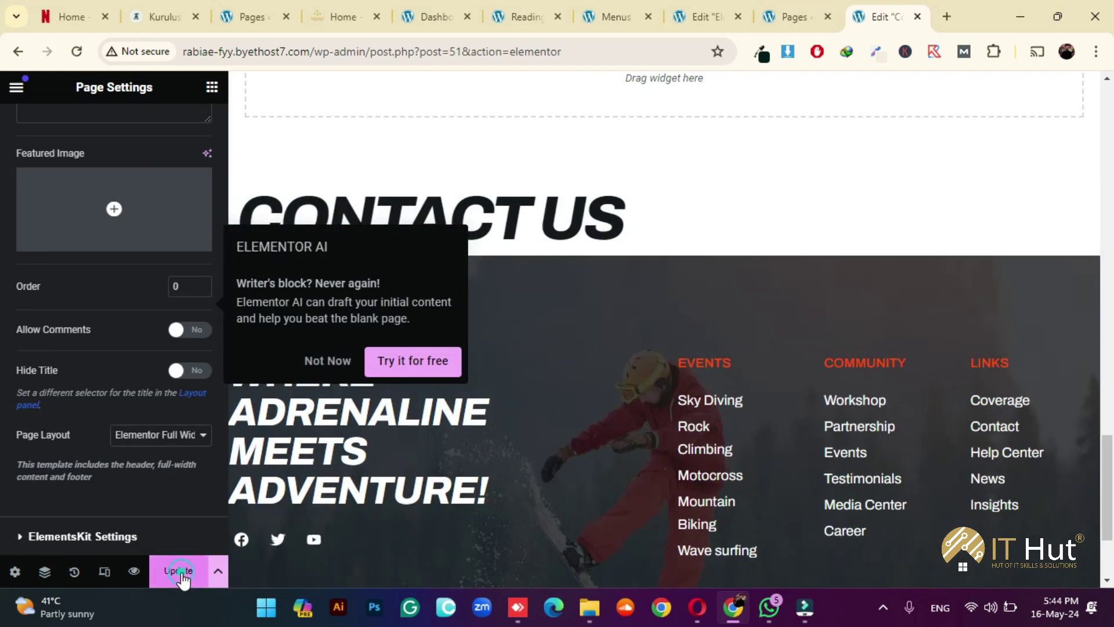
click(180, 573)
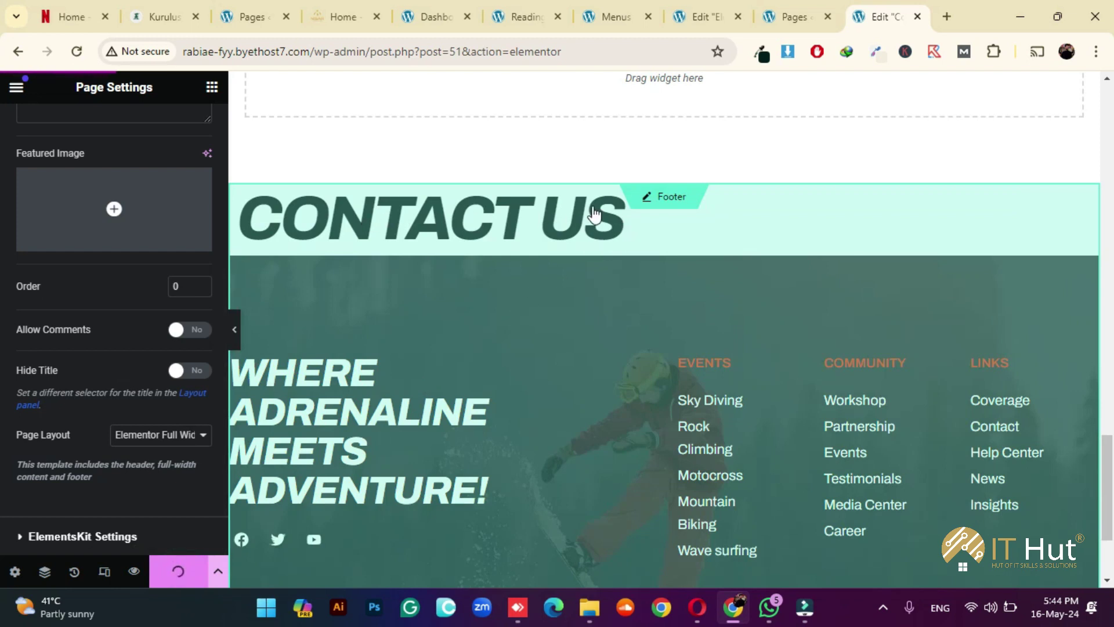
- Open the footer template for editing and examine its title heading, link columns and bottom bar
scroll(649, 224, up, 5)
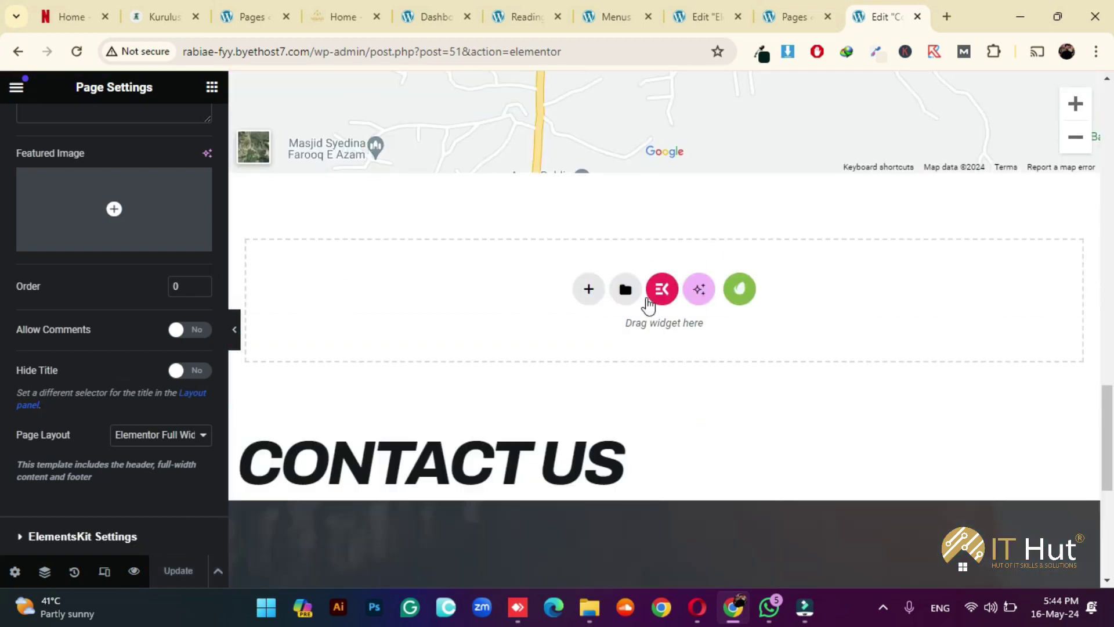
scroll(653, 296, down, 5)
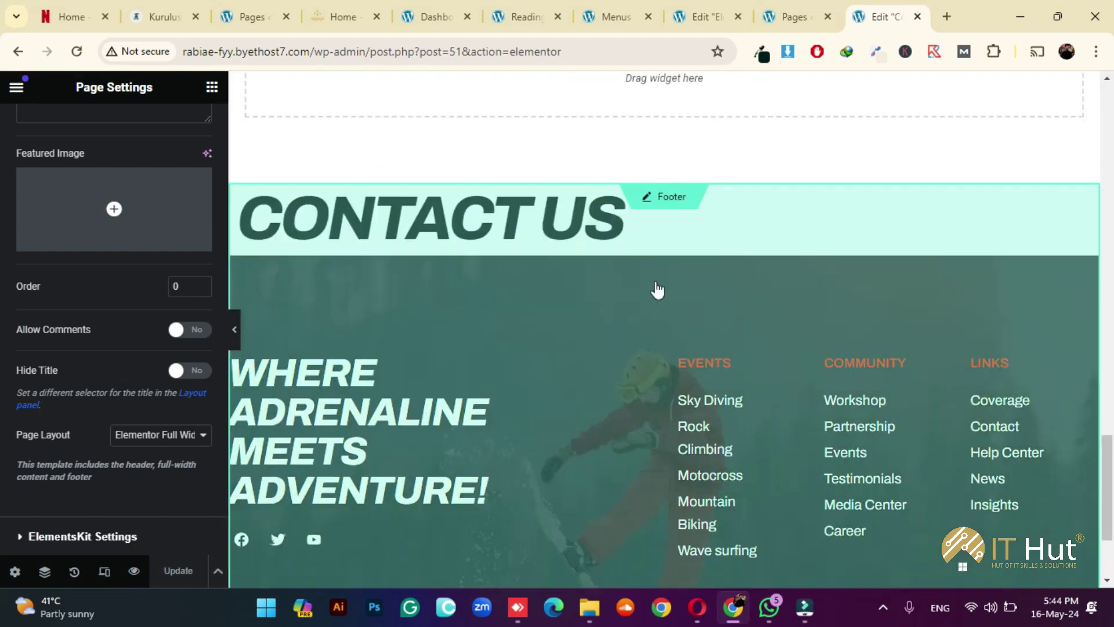
click(671, 200)
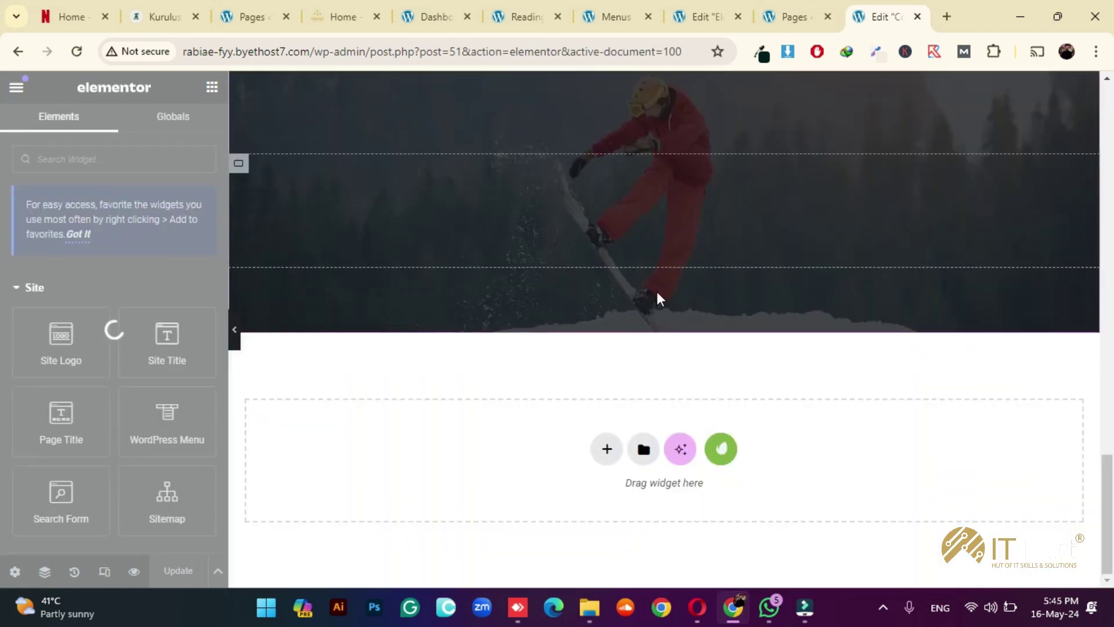
scroll(576, 195, up, 10)
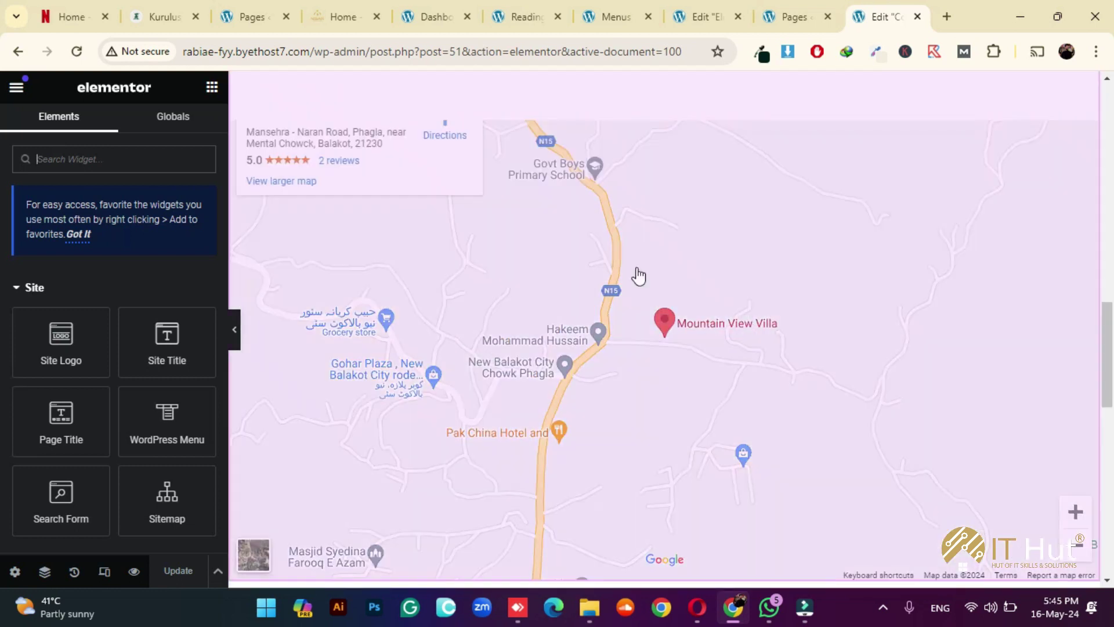
scroll(637, 273, down, 8)
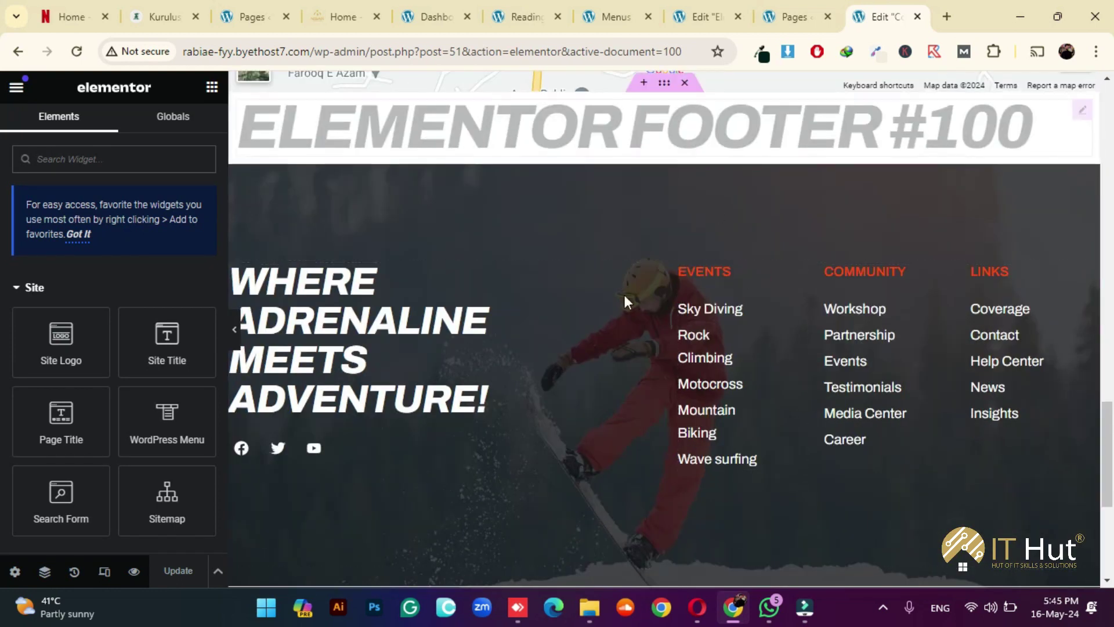
scroll(615, 325, down, 3)
scroll(522, 401, up, 2)
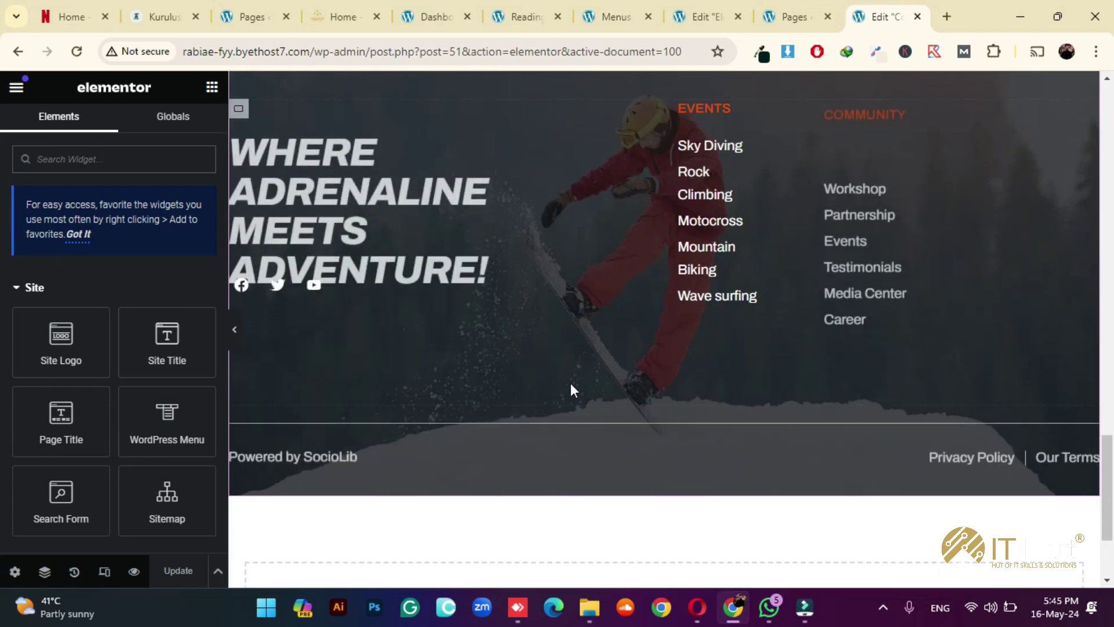
scroll(430, 386, down, 3)
scroll(462, 391, up, 6)
click(80, 126)
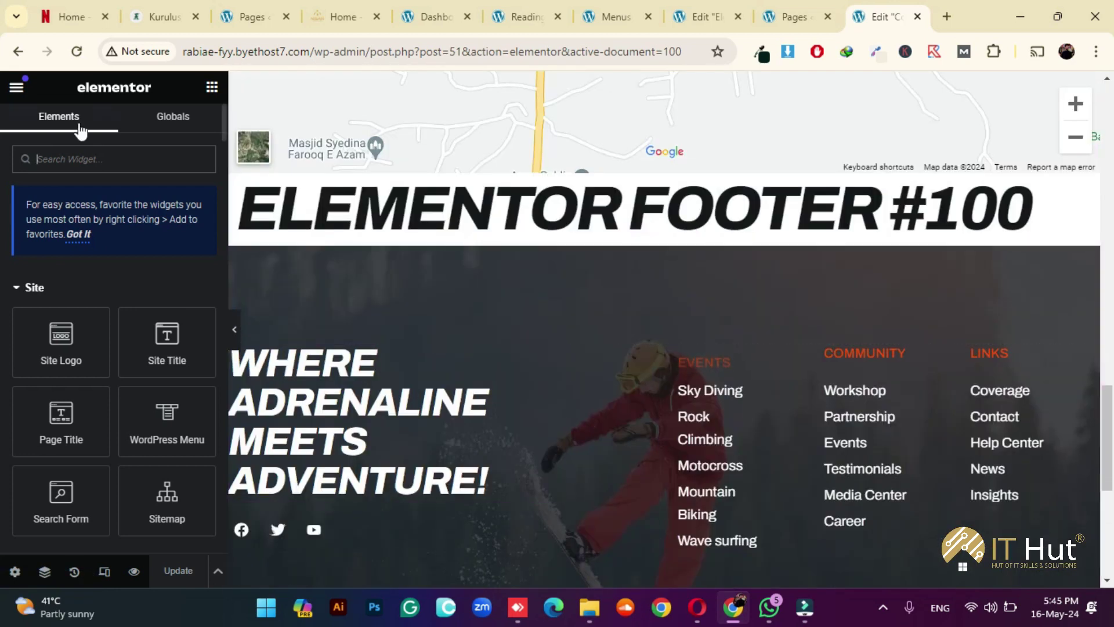
- View the live Contact us page and examine its sections from the banner down to the footer
click(16, 87)
click(84, 400)
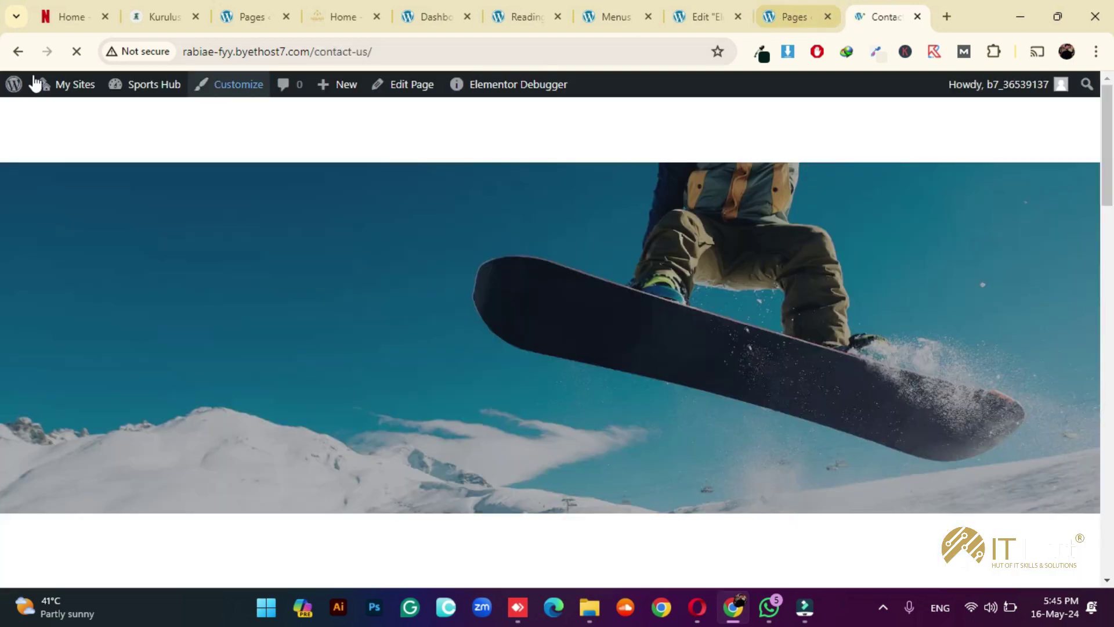
click(622, 129)
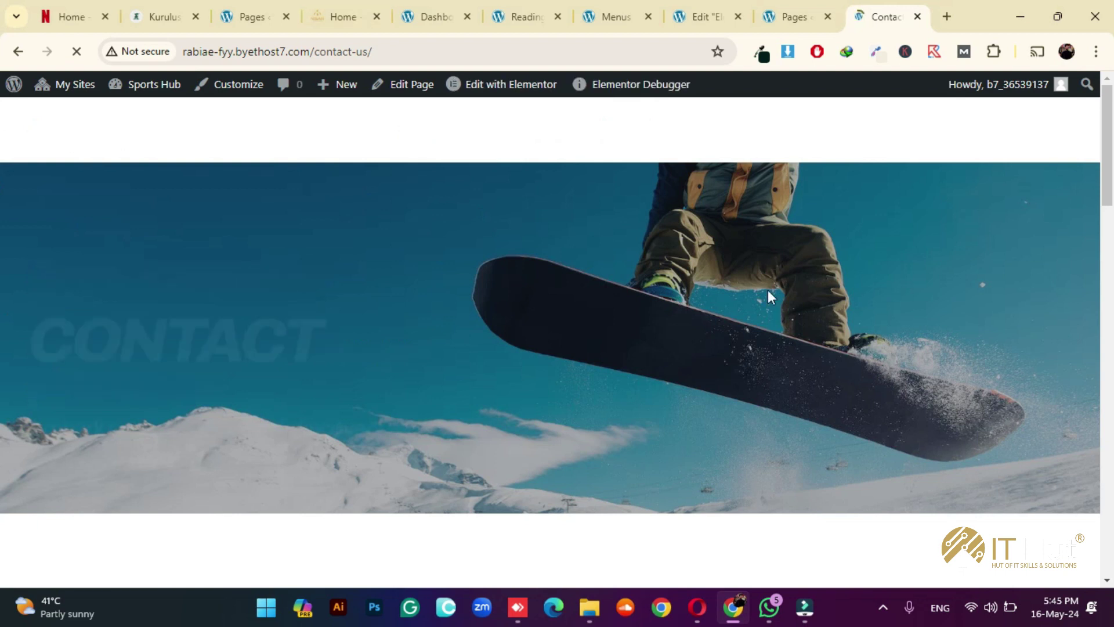
scroll(688, 318, down, 5)
scroll(687, 322, down, 3)
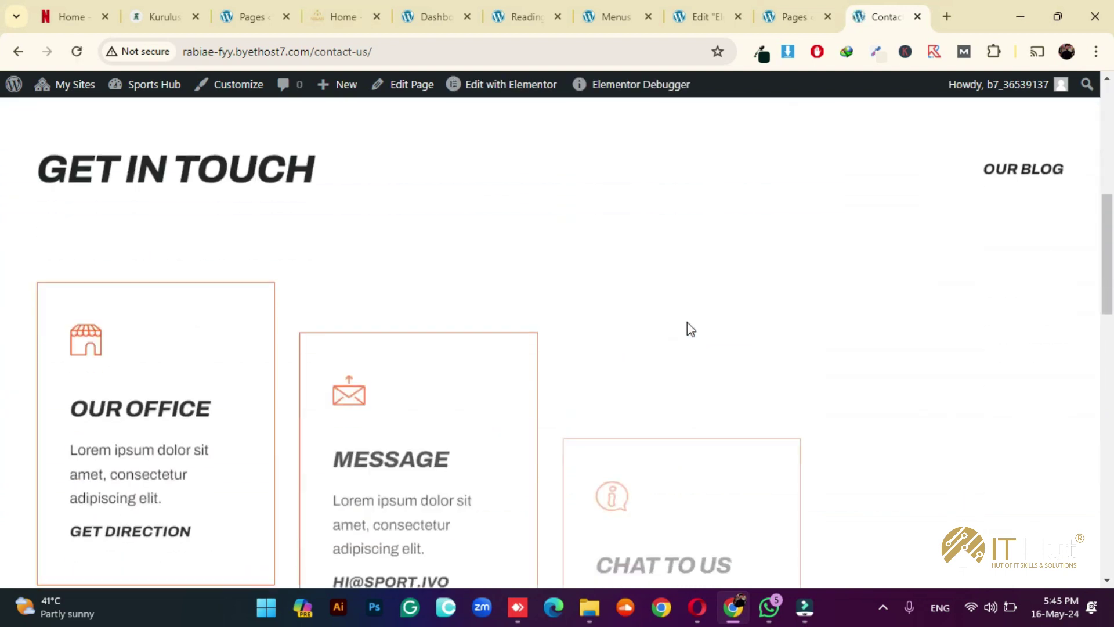
scroll(151, 272, down, 3)
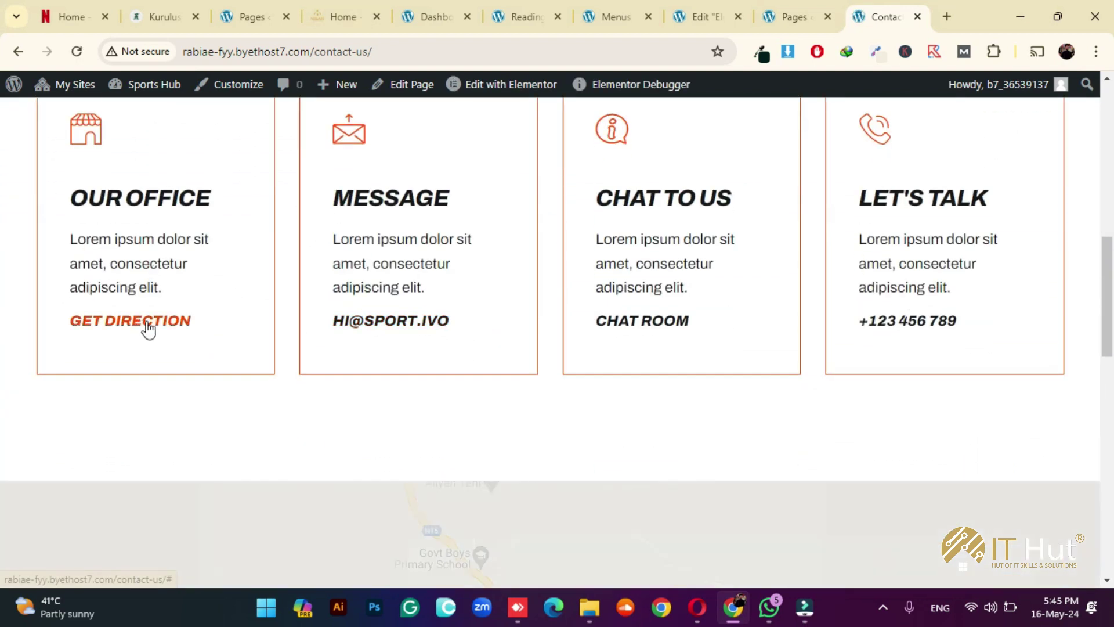
scroll(977, 326, down, 5)
scroll(835, 333, down, 10)
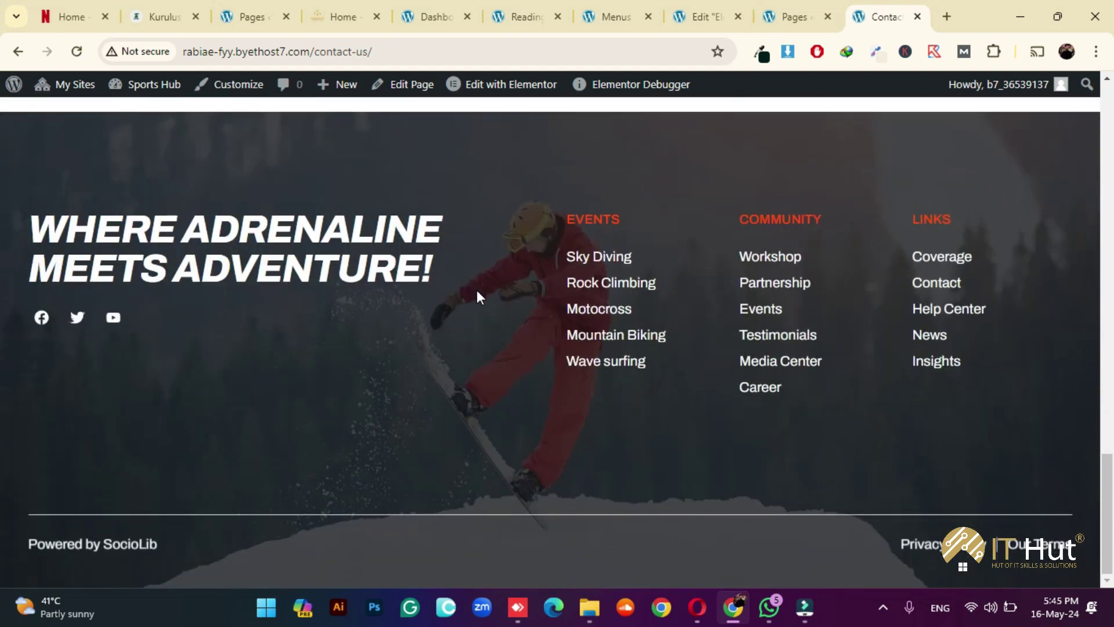
scroll(477, 293, up, 4)
- Inspect the CONTACT US title text between the map and the footer, and recheck the sections above it
mouse_move(441, 91)
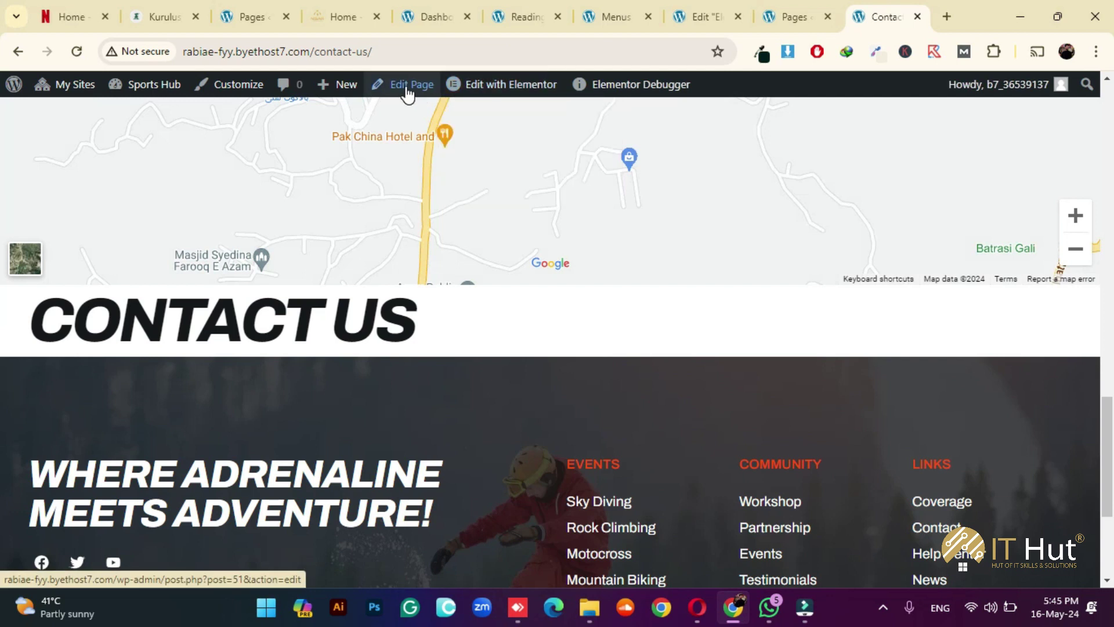
drag(411, 329, 239, 322)
click(438, 324)
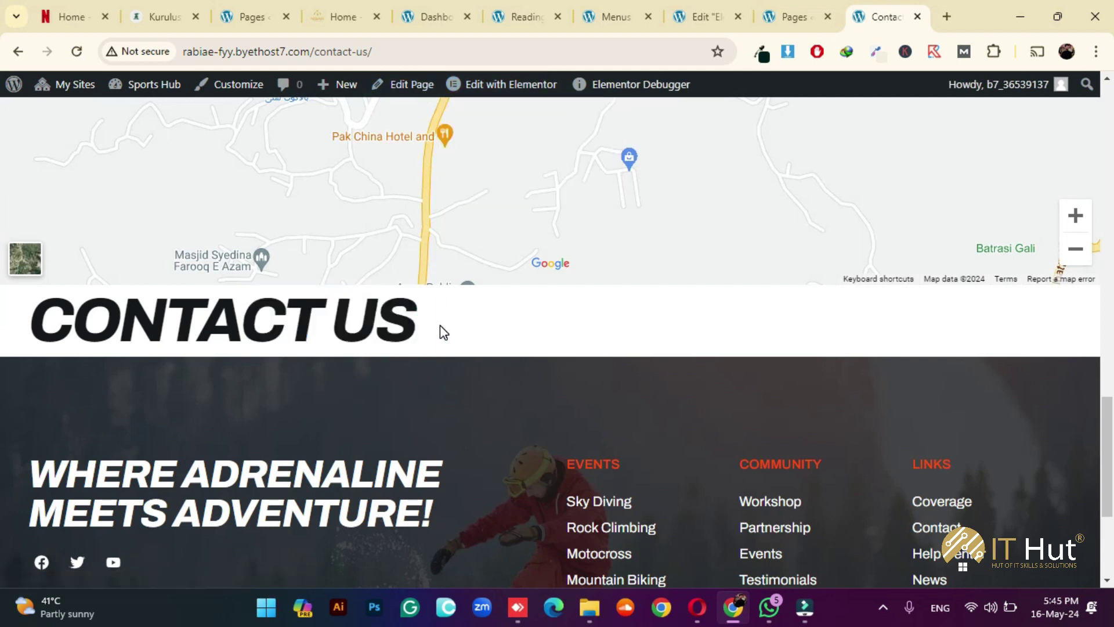
scroll(440, 331, up, 10)
scroll(699, 174, up, 6)
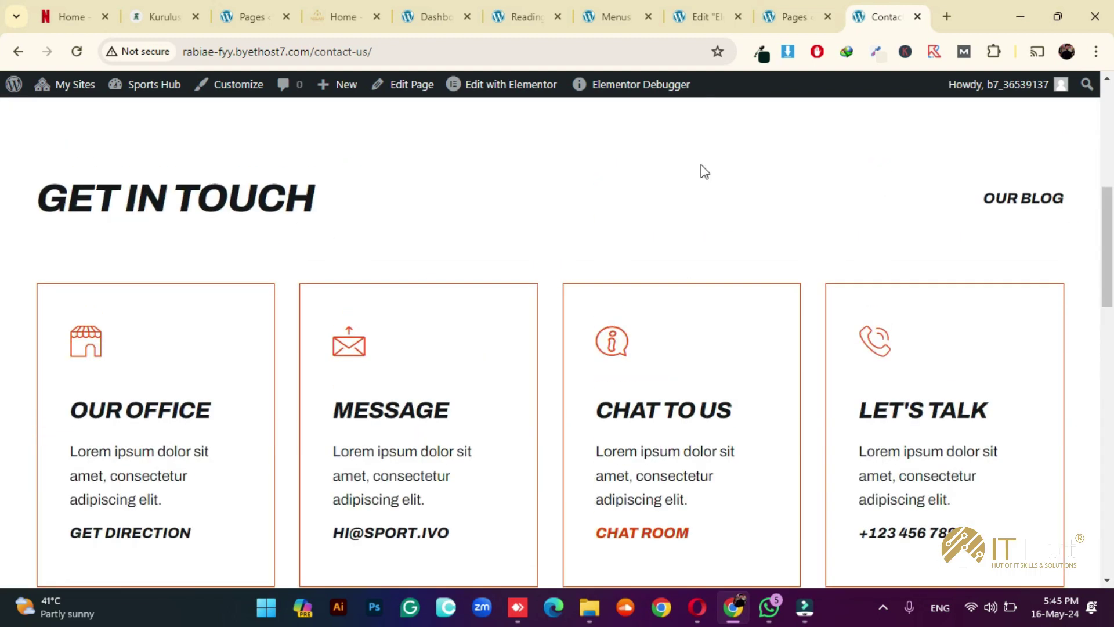
scroll(701, 164, down, 9)
scroll(673, 267, down, 7)
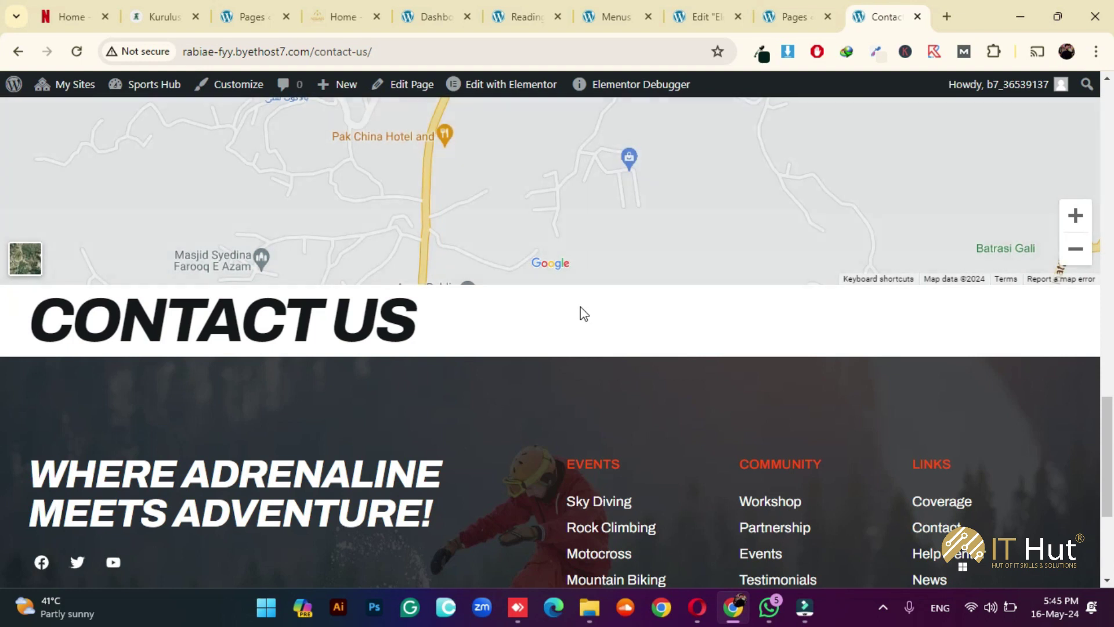
- Open the Contact us page in the WordPress editor, check its title and author options, and return to the Pages list
click(403, 85)
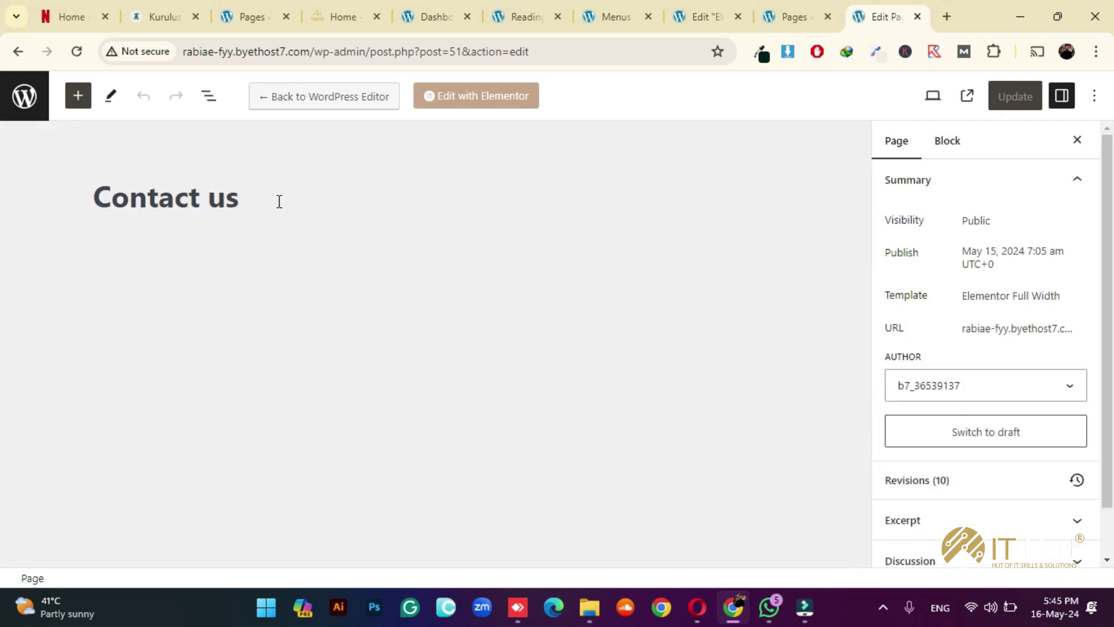
click(1061, 400)
click(1037, 385)
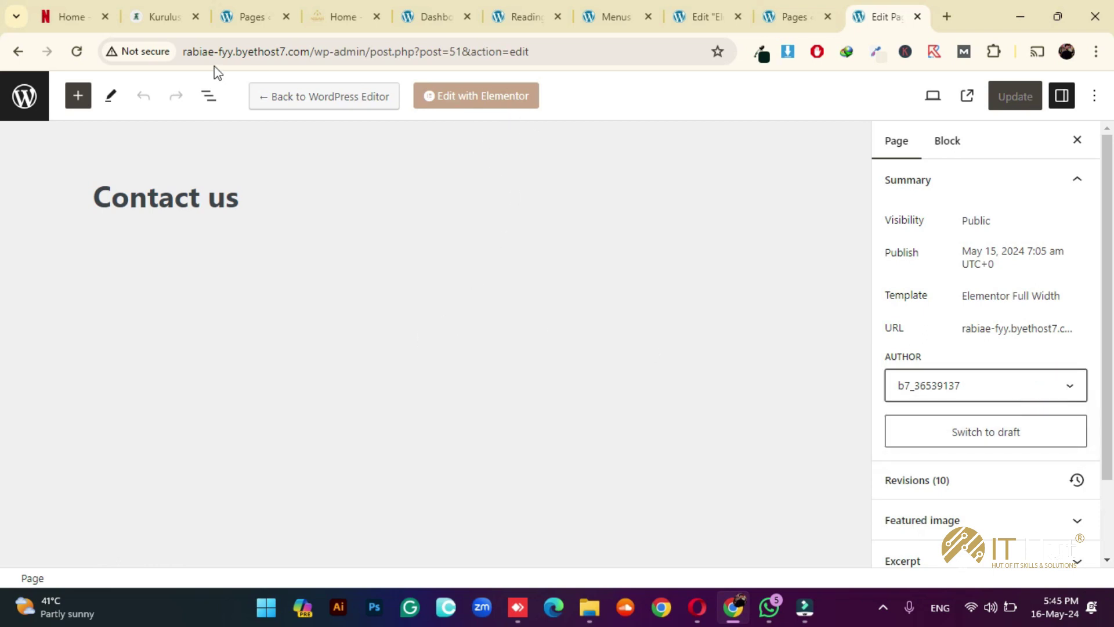
click(26, 98)
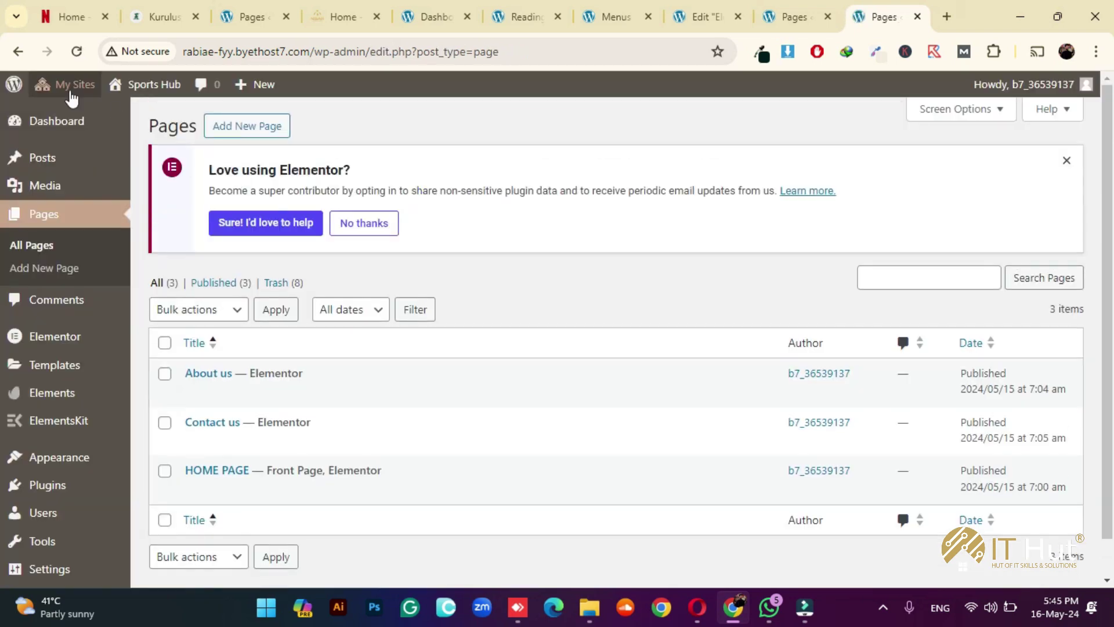
- Open the live home page and examine its sections from the banner down to the page title above the footer
click(142, 84)
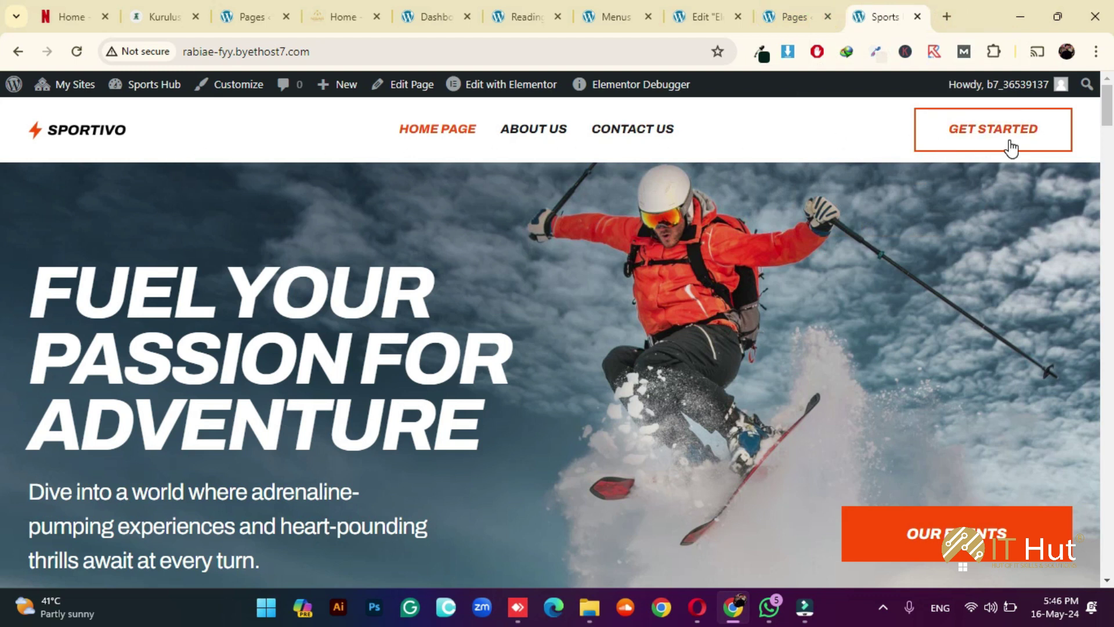
scroll(542, 254, down, 1)
scroll(544, 249, down, 12)
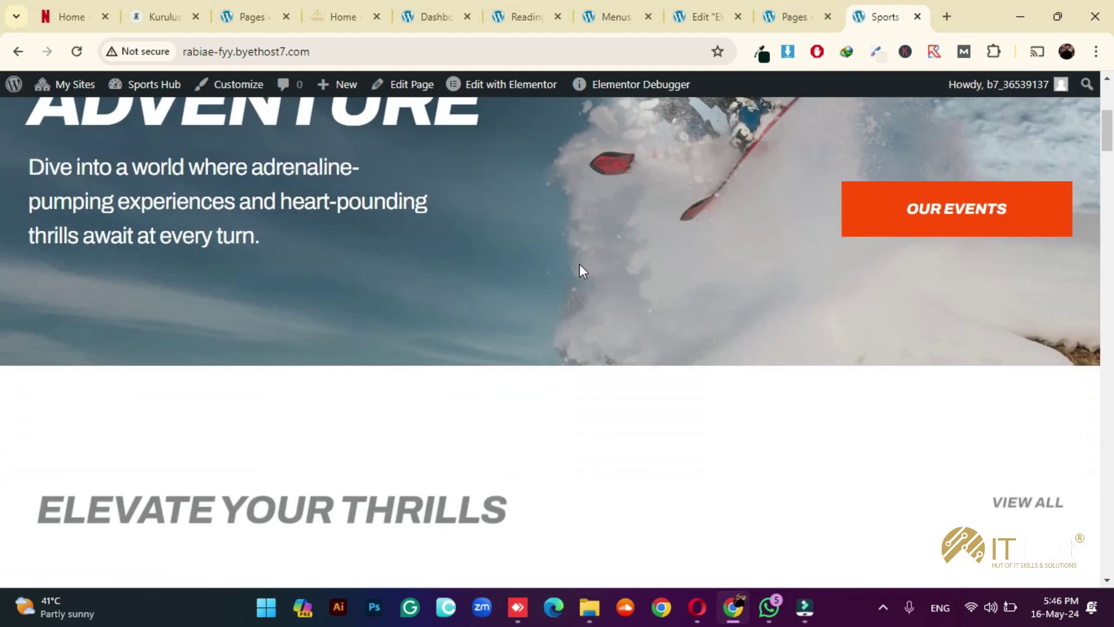
scroll(600, 236, down, 15)
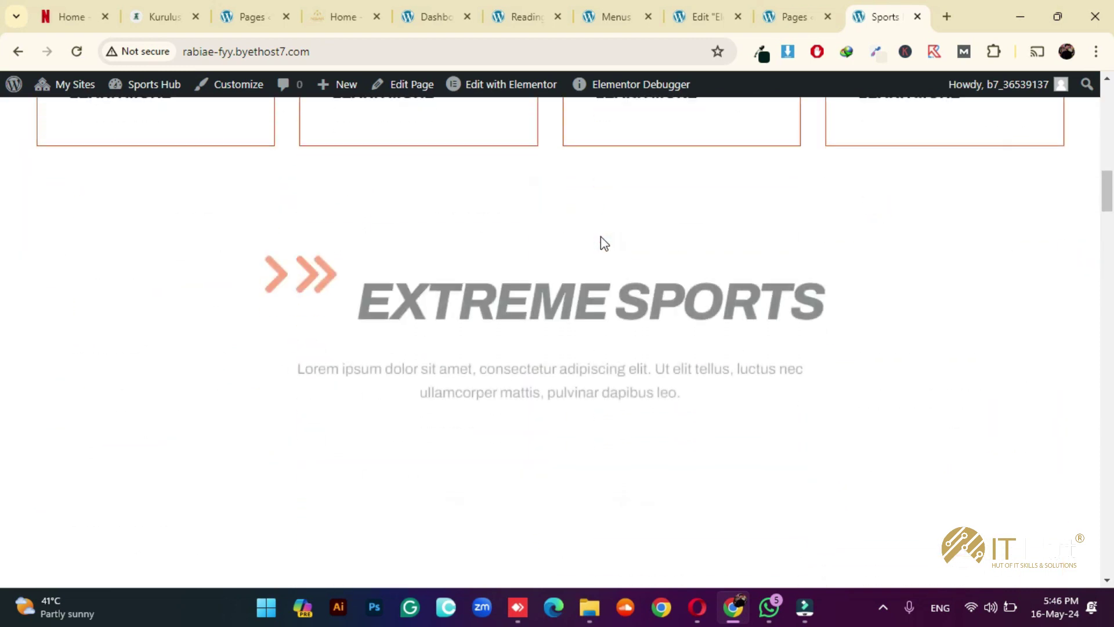
scroll(601, 236, down, 18)
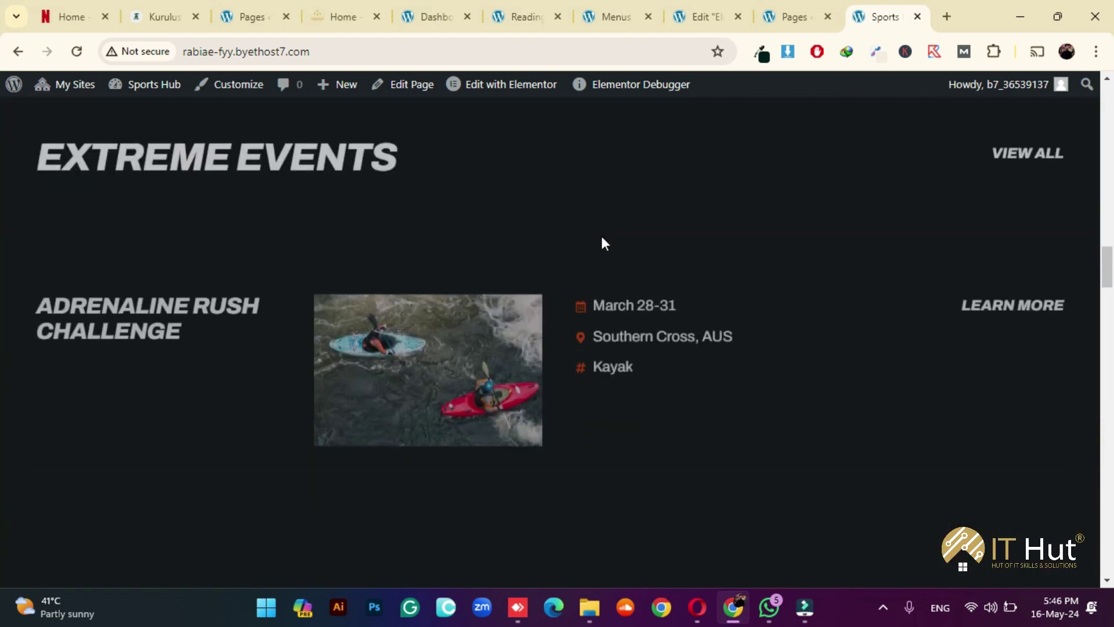
scroll(666, 296, down, 20)
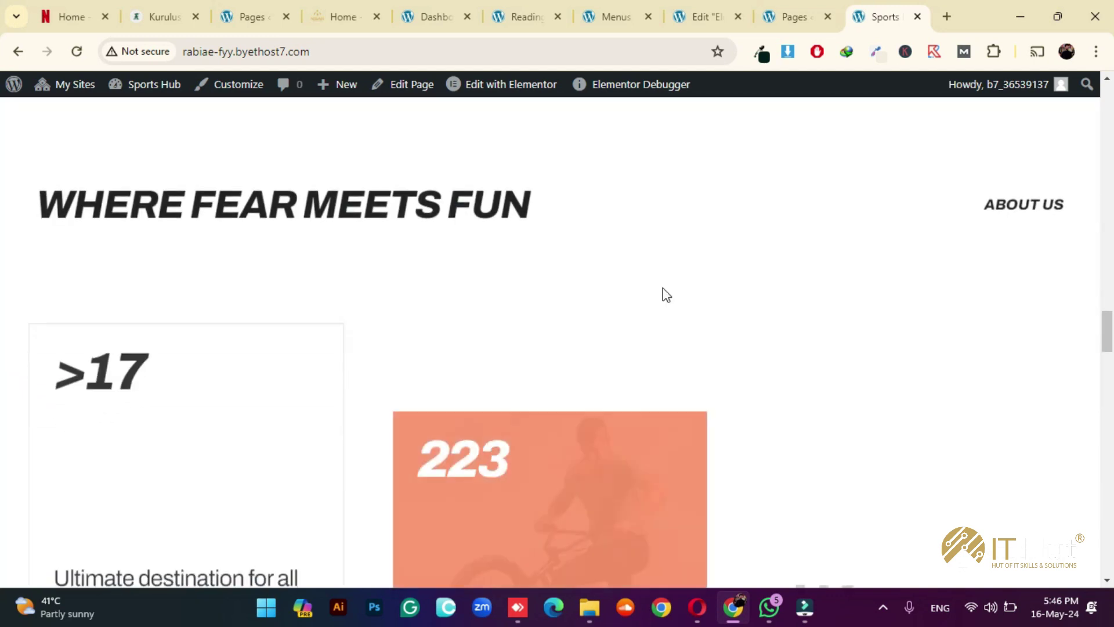
scroll(665, 296, down, 12)
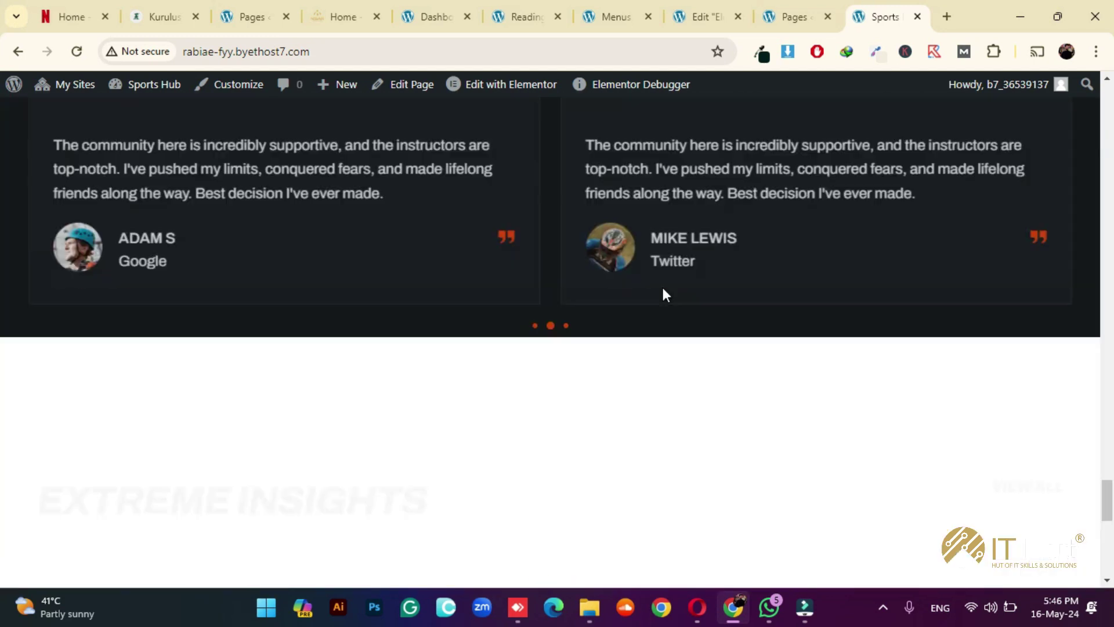
scroll(666, 295, down, 2)
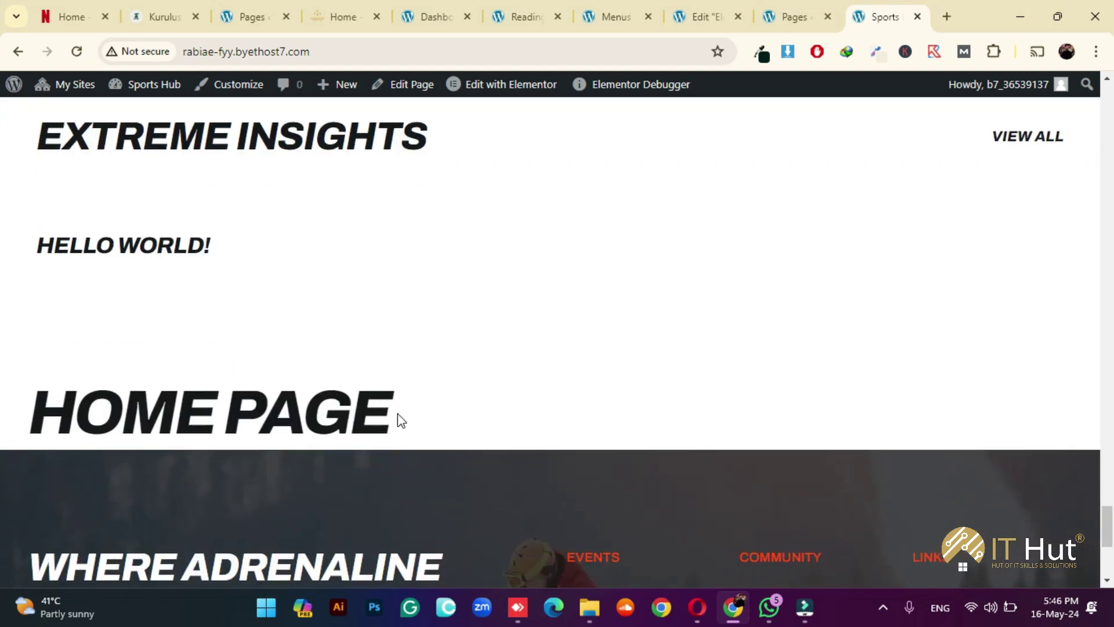
scroll(400, 413, down, 4)
- Recheck the home page sections from the footer back up to the header, including its logo, menu and button
scroll(390, 281, up, 4)
scroll(430, 276, up, 15)
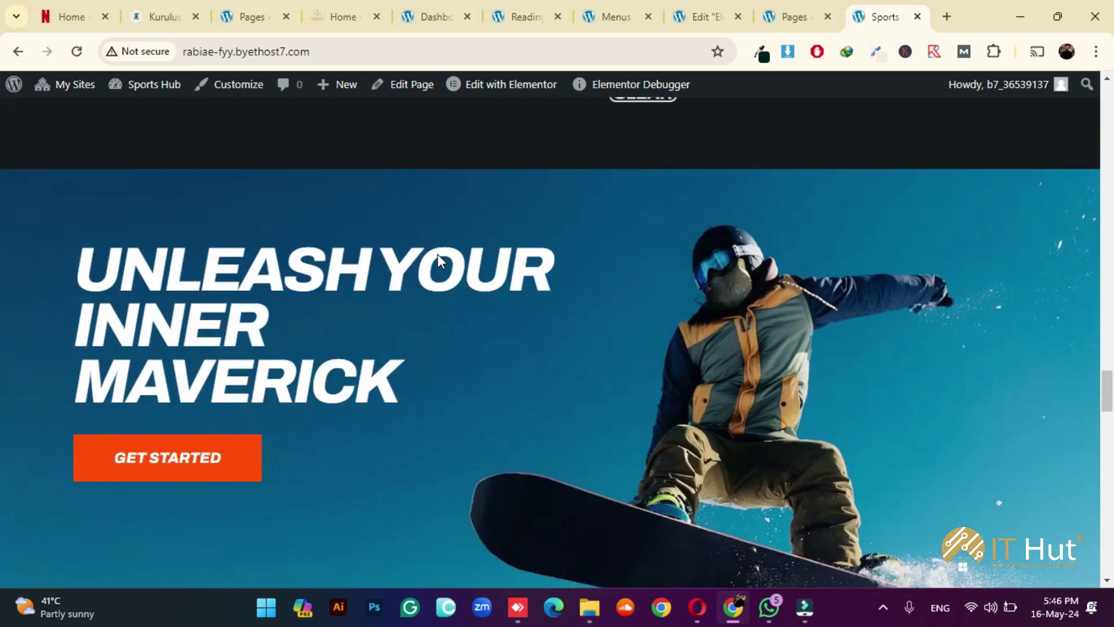
scroll(438, 254, up, 15)
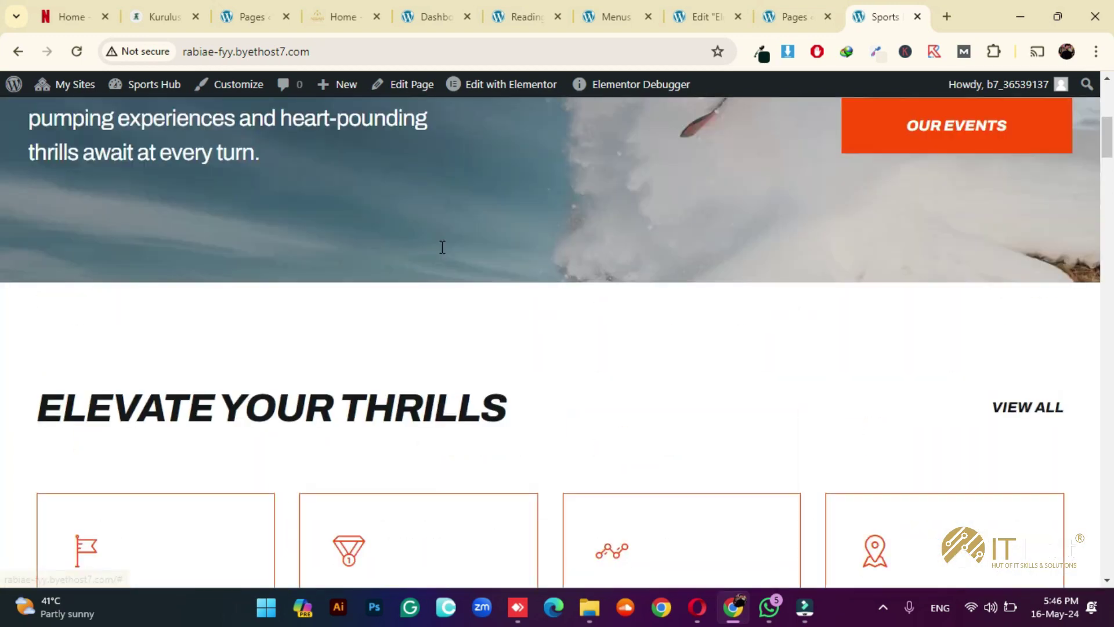
scroll(442, 247, up, 5)
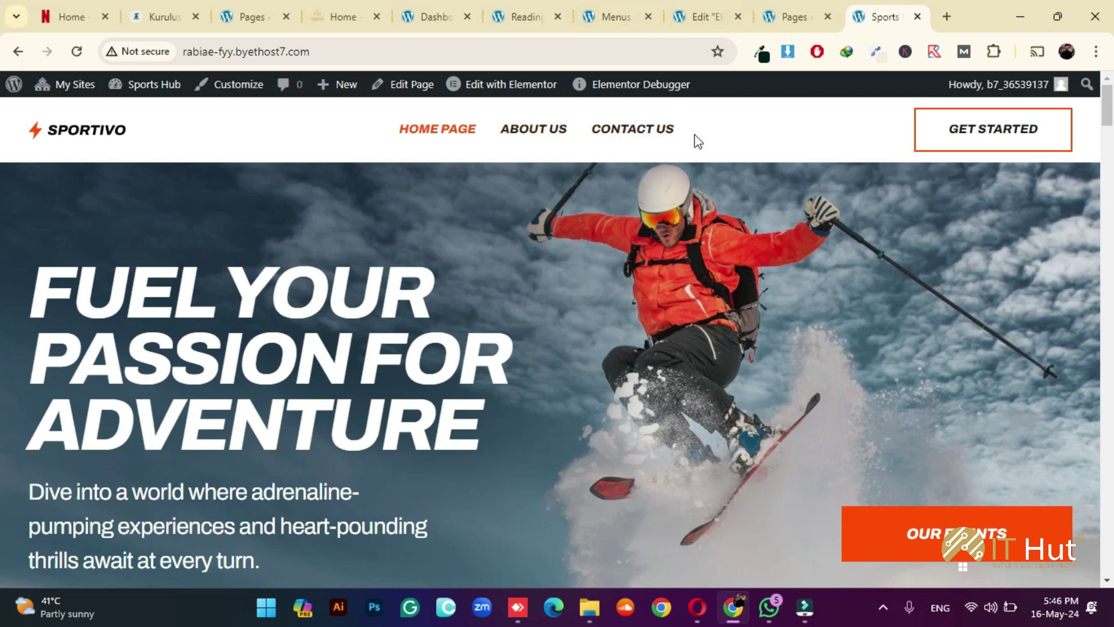
scroll(709, 165, down, 8)
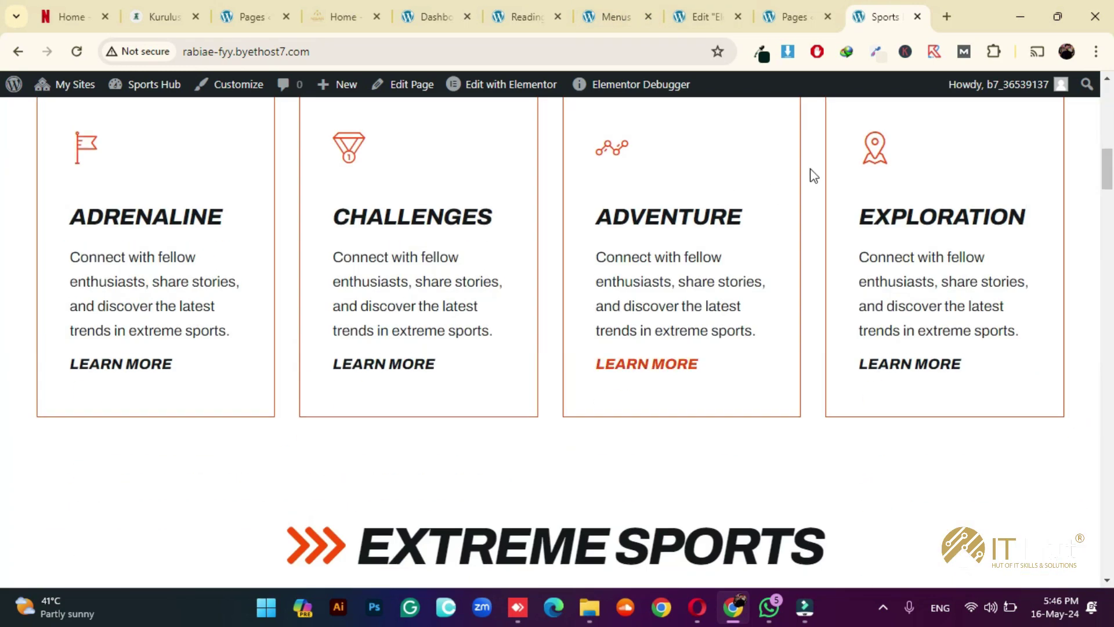
scroll(813, 171, up, 8)
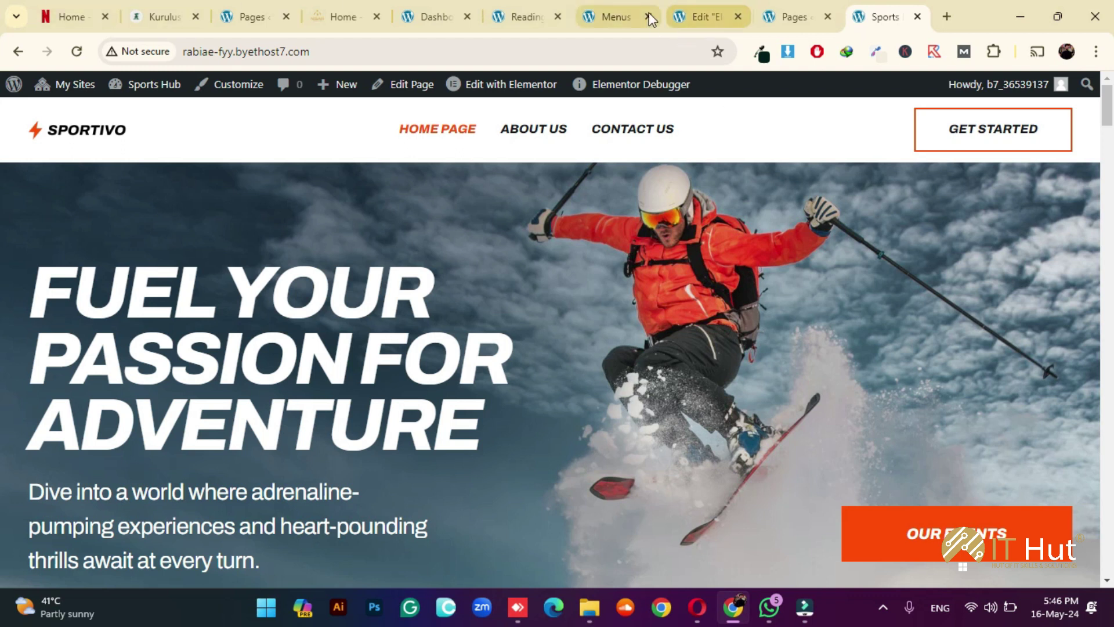
- Open the SPORTIVO logo image in the header template for replacement and start a file upload to the media library
click(722, 1)
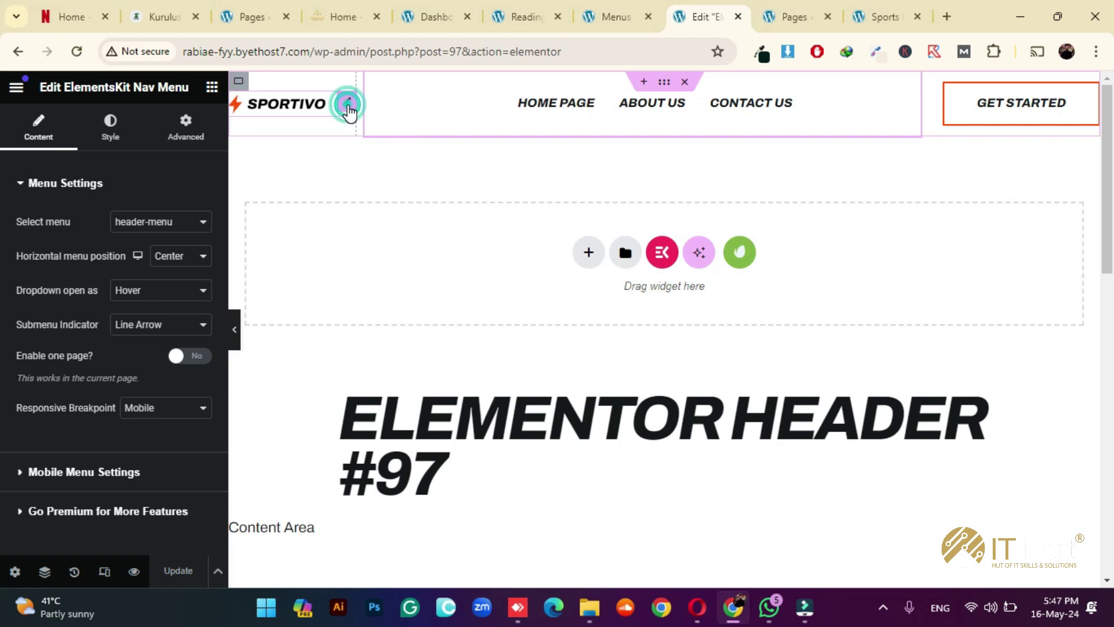
click(347, 104)
mouse_move(141, 291)
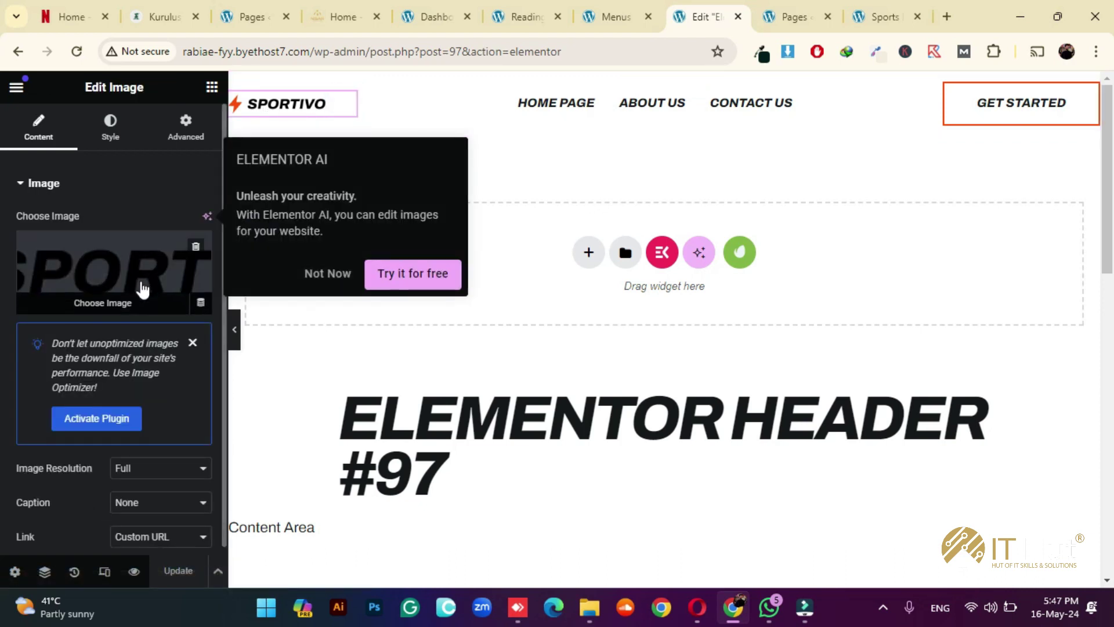
click(126, 306)
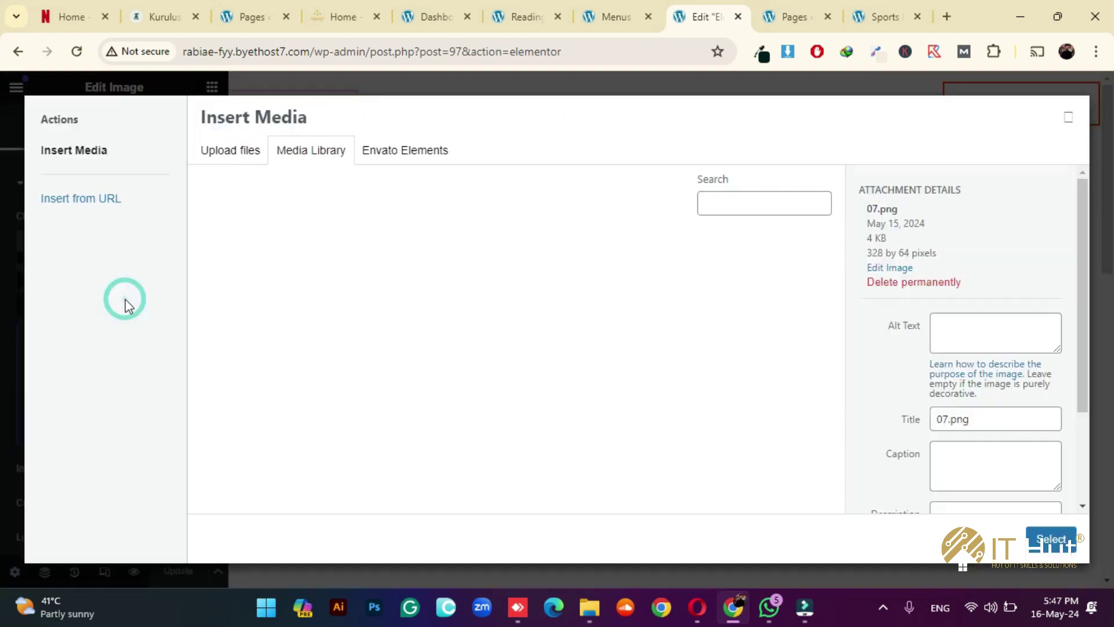
click(239, 154)
click(635, 350)
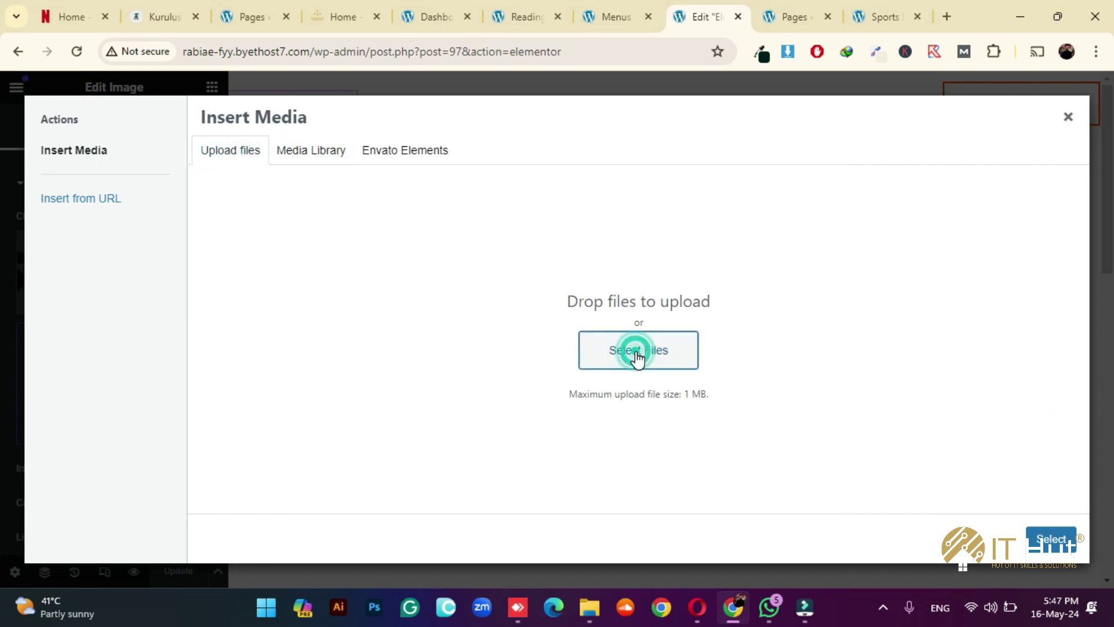
click(639, 351)
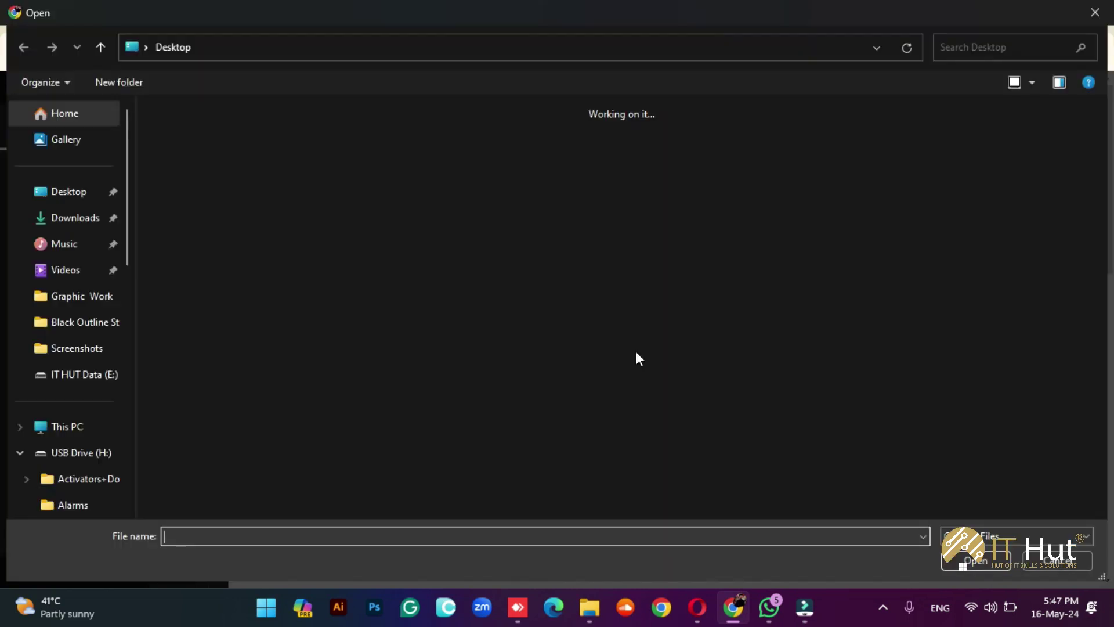
- Upload TS STORE LOGO from the Pics folder on the Desktop and use it as the header logo
scroll(588, 305, down, 10)
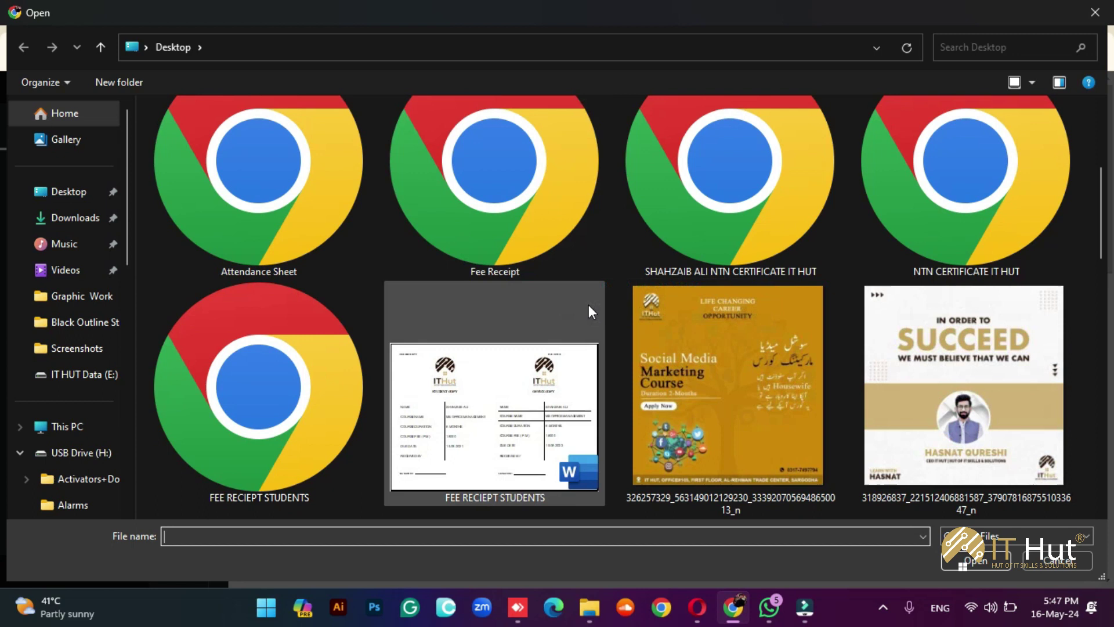
scroll(665, 350, down, 3)
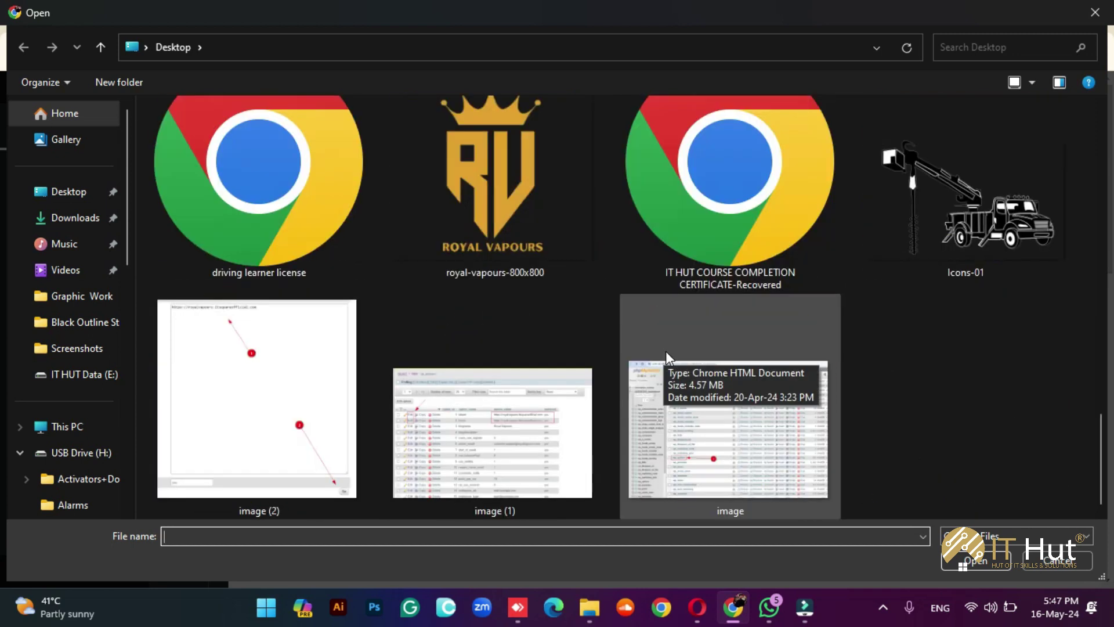
scroll(662, 343, up, 12)
double_click(465, 268)
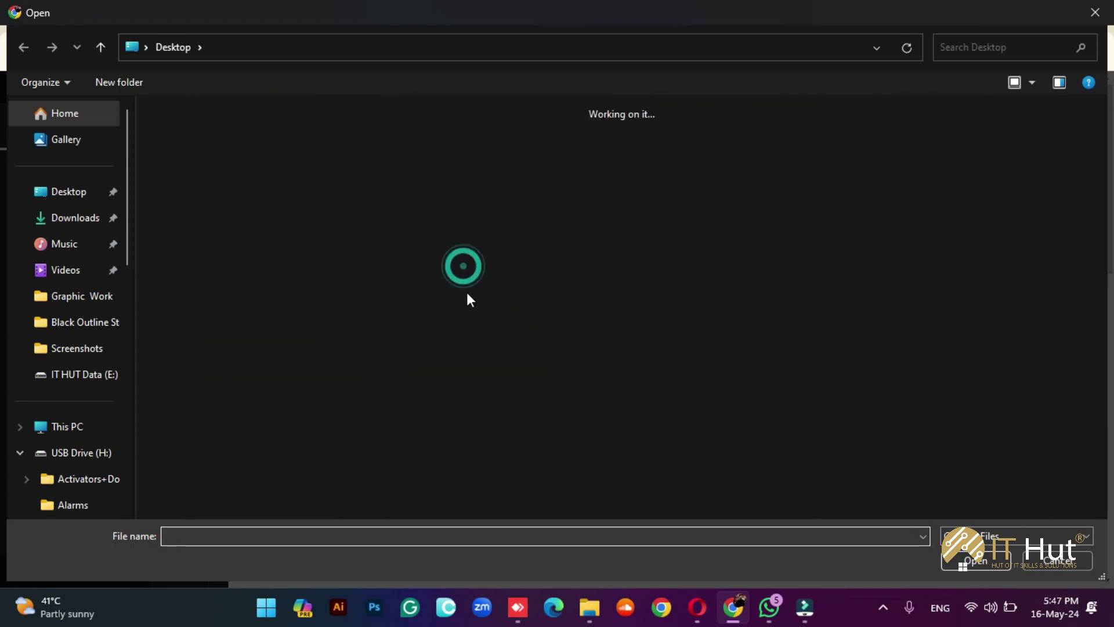
scroll(647, 274, down, 10)
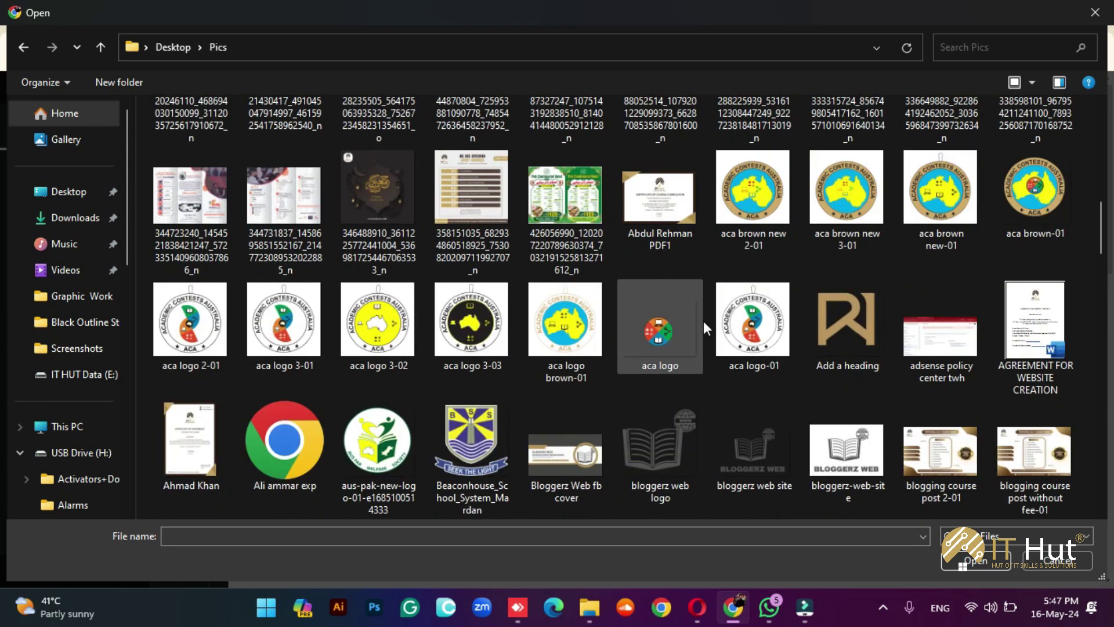
scroll(714, 366, down, 4)
scroll(715, 372, down, 4)
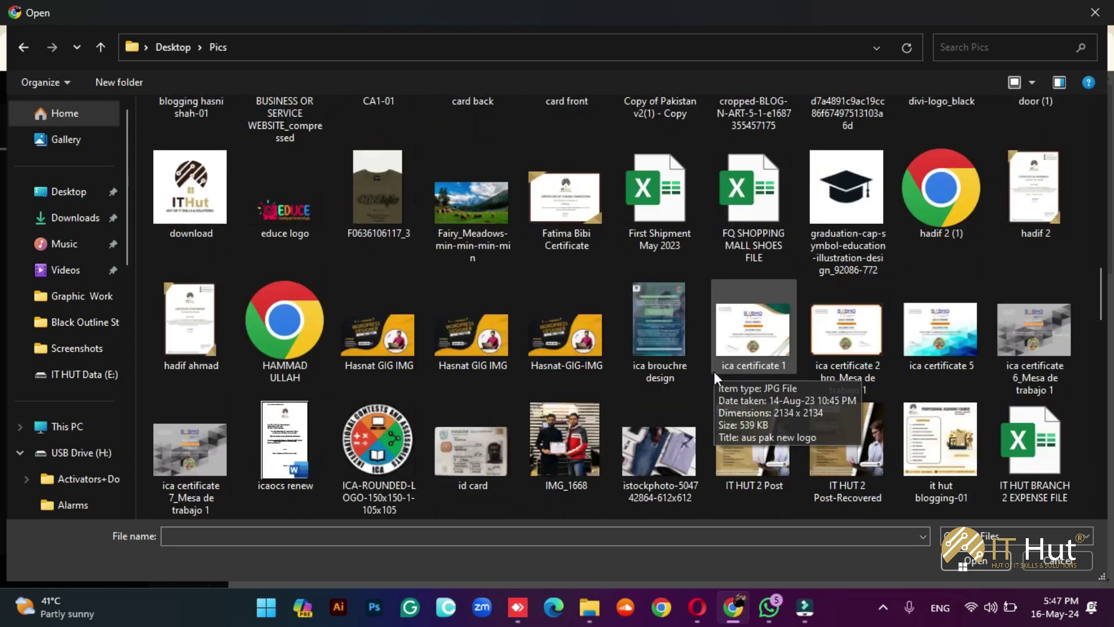
scroll(745, 300, down, 15)
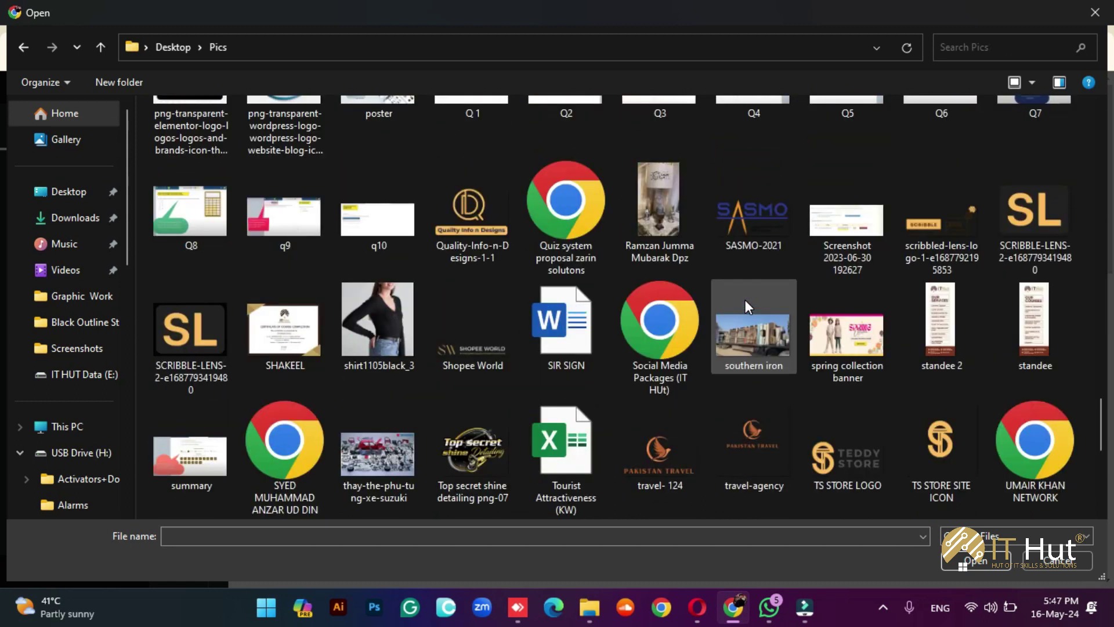
scroll(745, 299, down, 5)
double_click(837, 203)
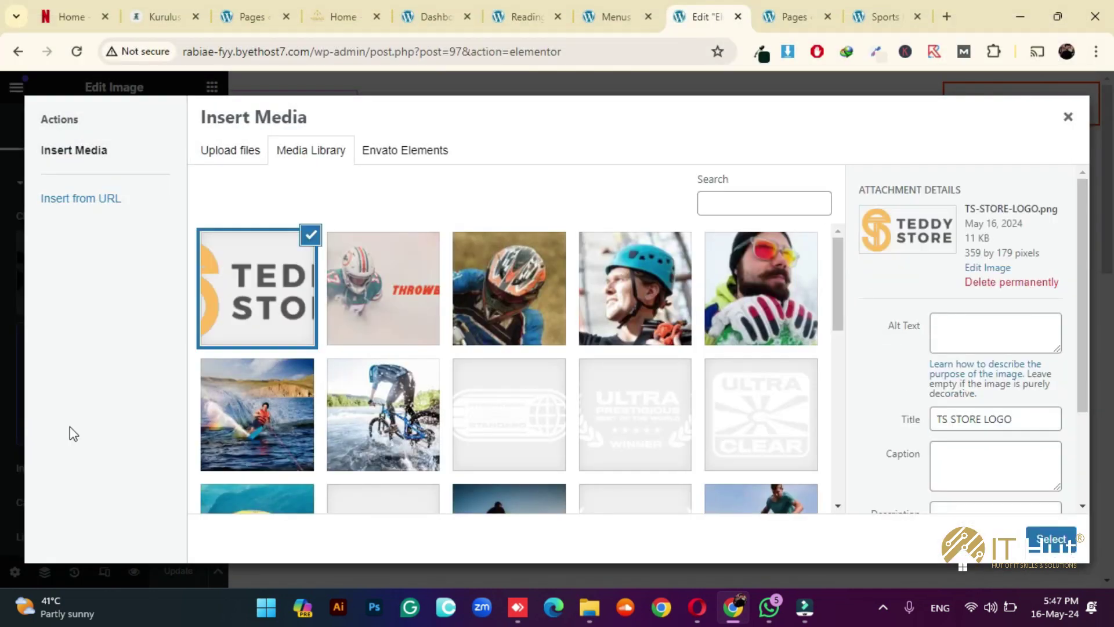
click(1051, 539)
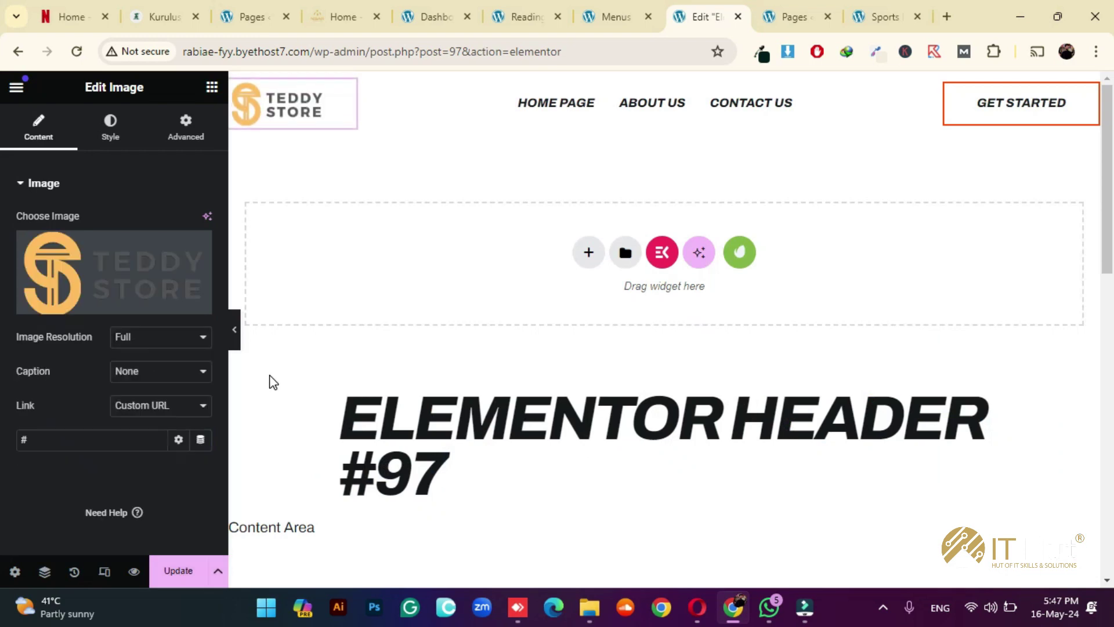
click(56, 442)
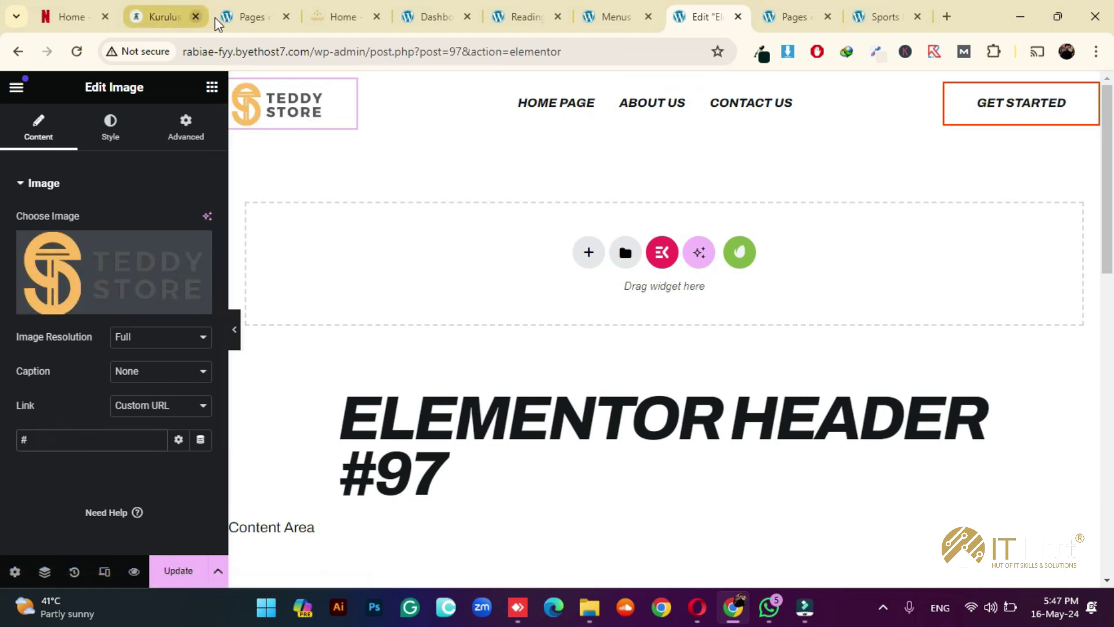
drag(311, 52, 181, 53)
key(ctrl+c)
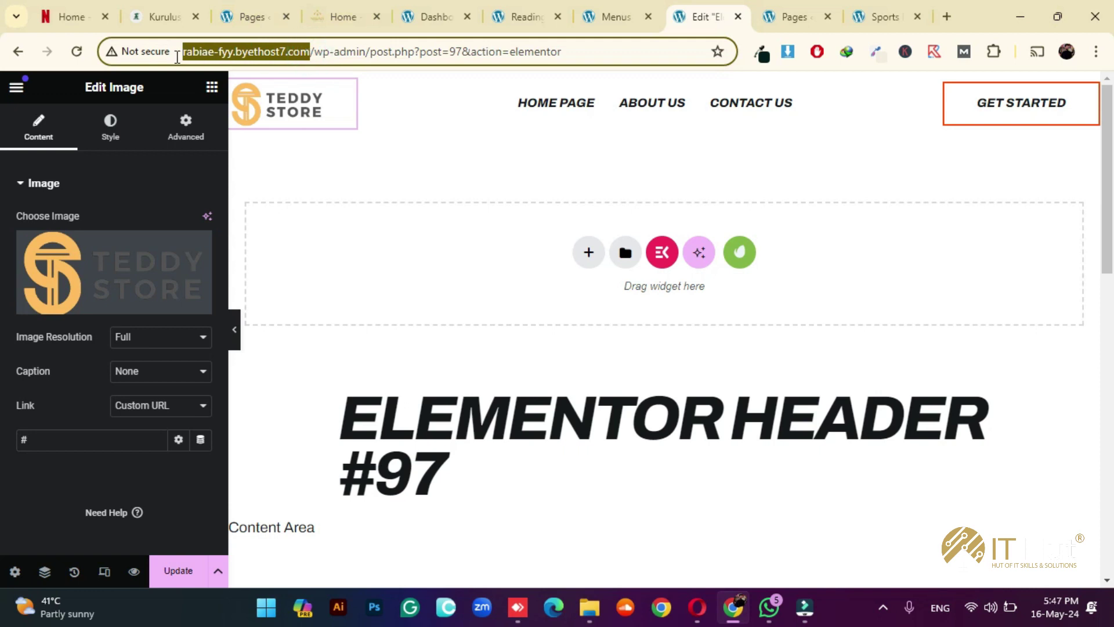
click(85, 440)
key(ctrl+a)
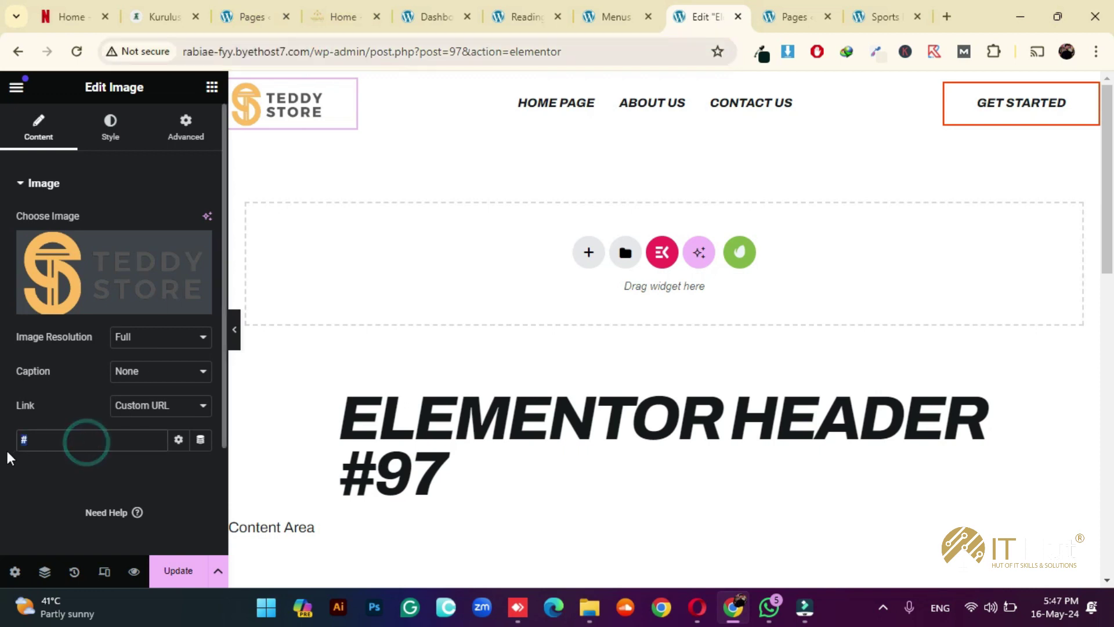
key(ctrl+v)
click(53, 478)
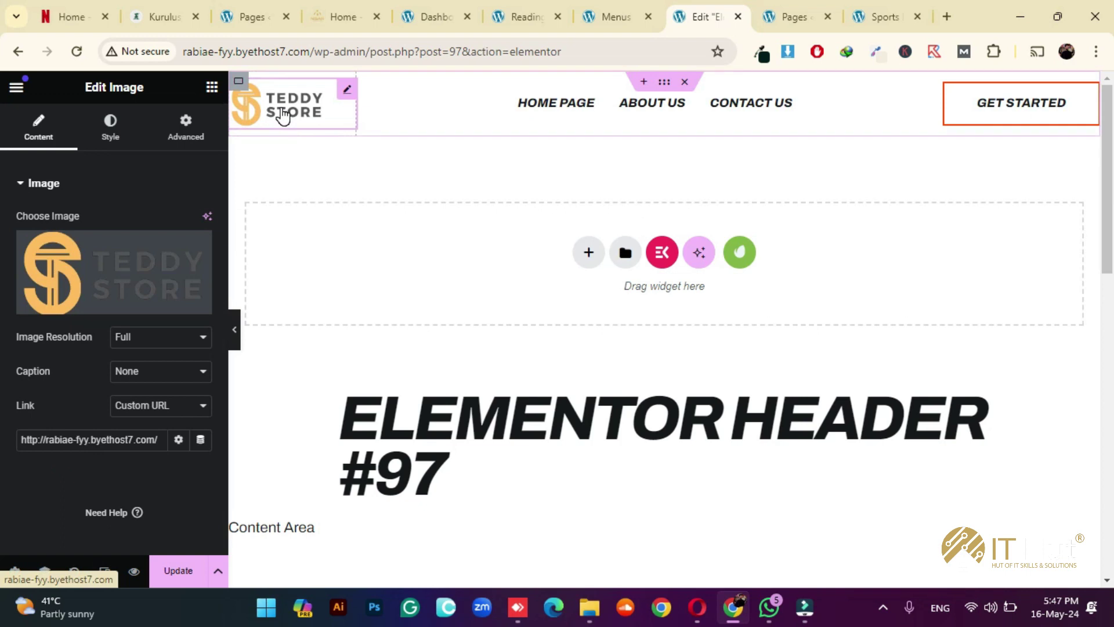
click(177, 570)
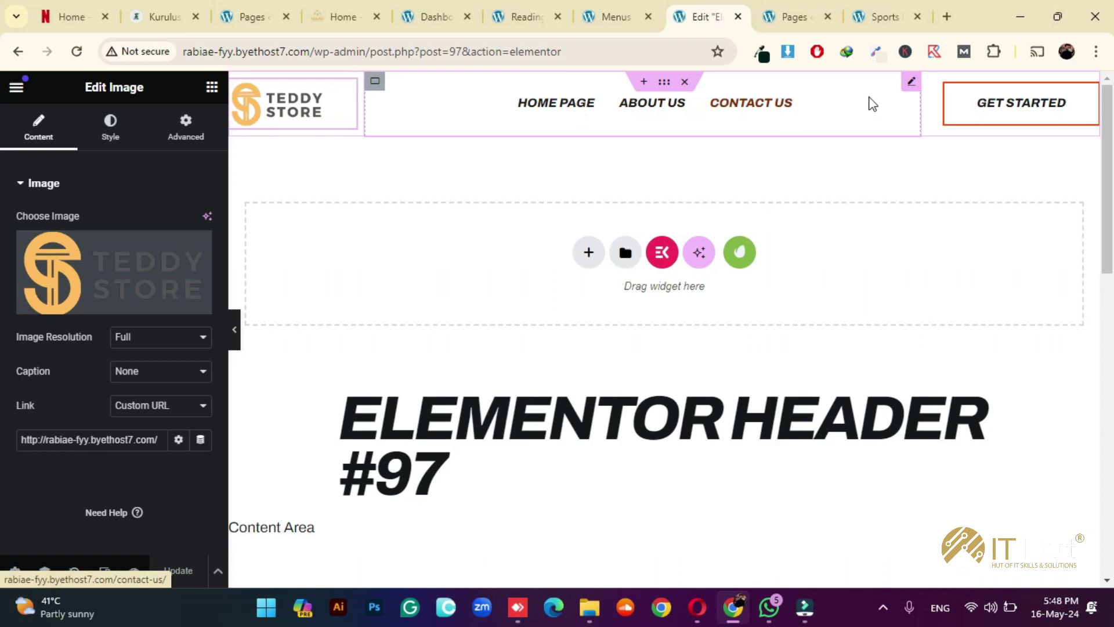
- Set the header navigation menu's height to 86 px and give its wrapper a solid orange background
click(911, 87)
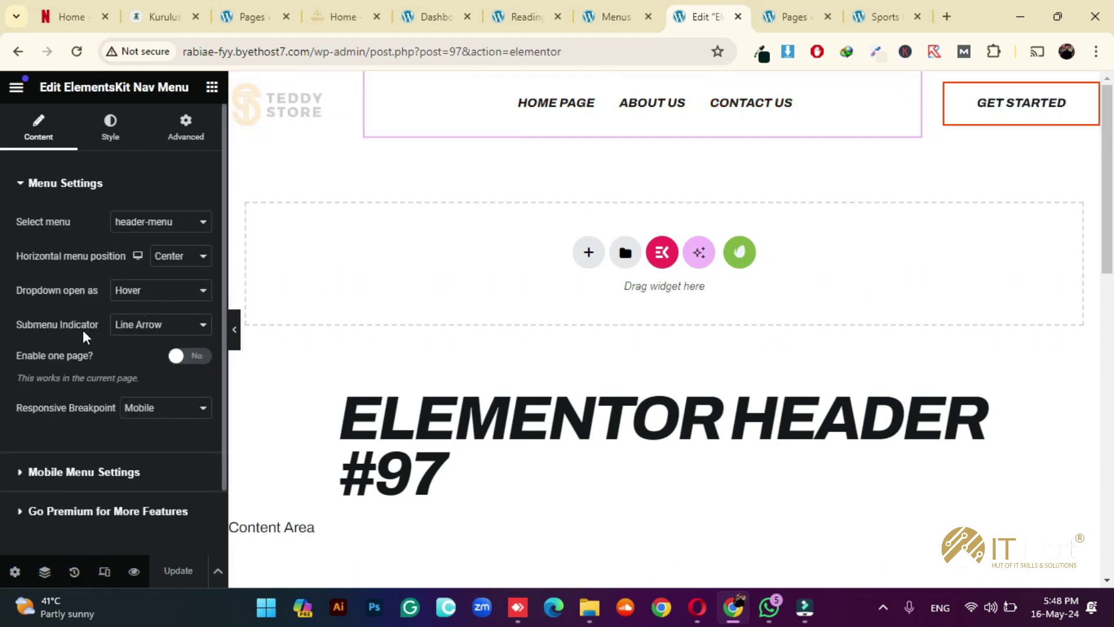
scroll(70, 335, down, 1)
scroll(82, 415, up, 1)
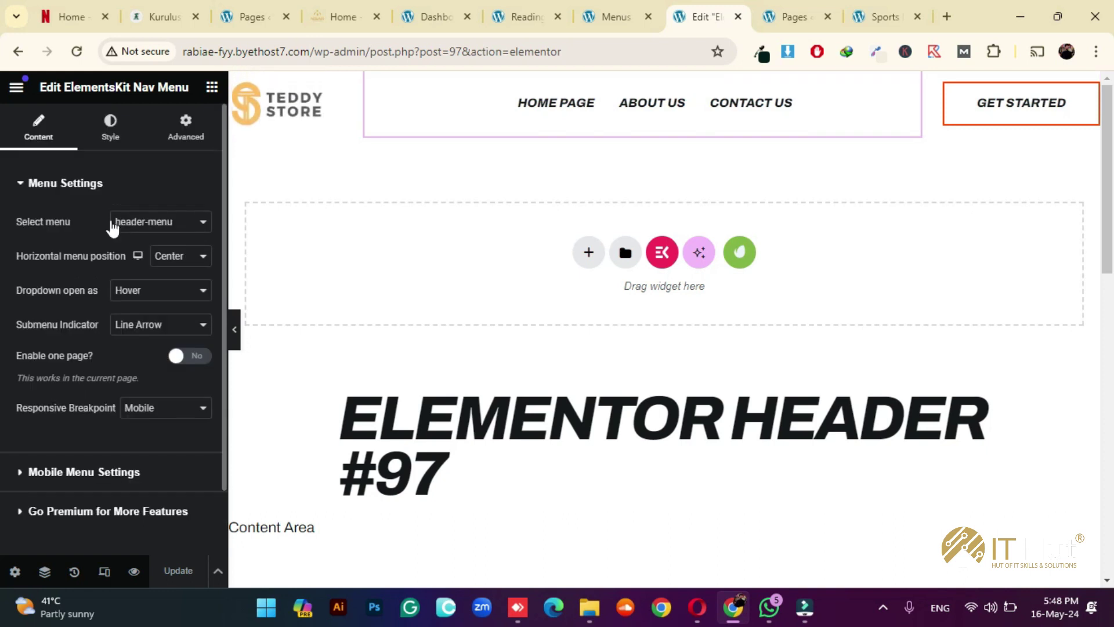
click(111, 138)
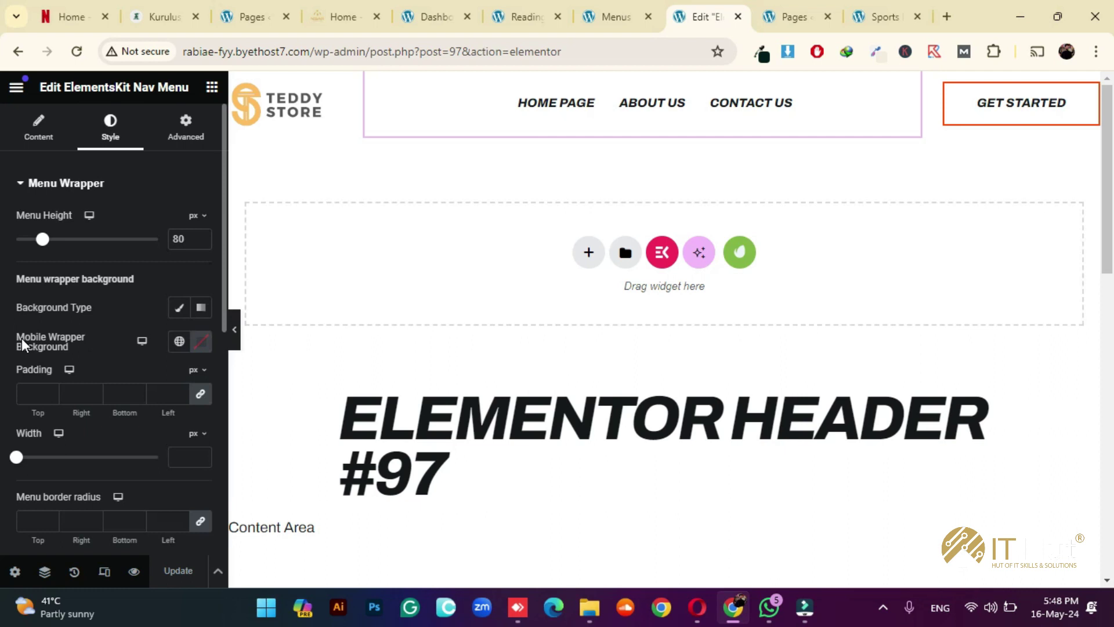
mouse_move(44, 244)
mouse_down()
mouse_move(85, 248)
mouse_move(47, 253)
mouse_up()
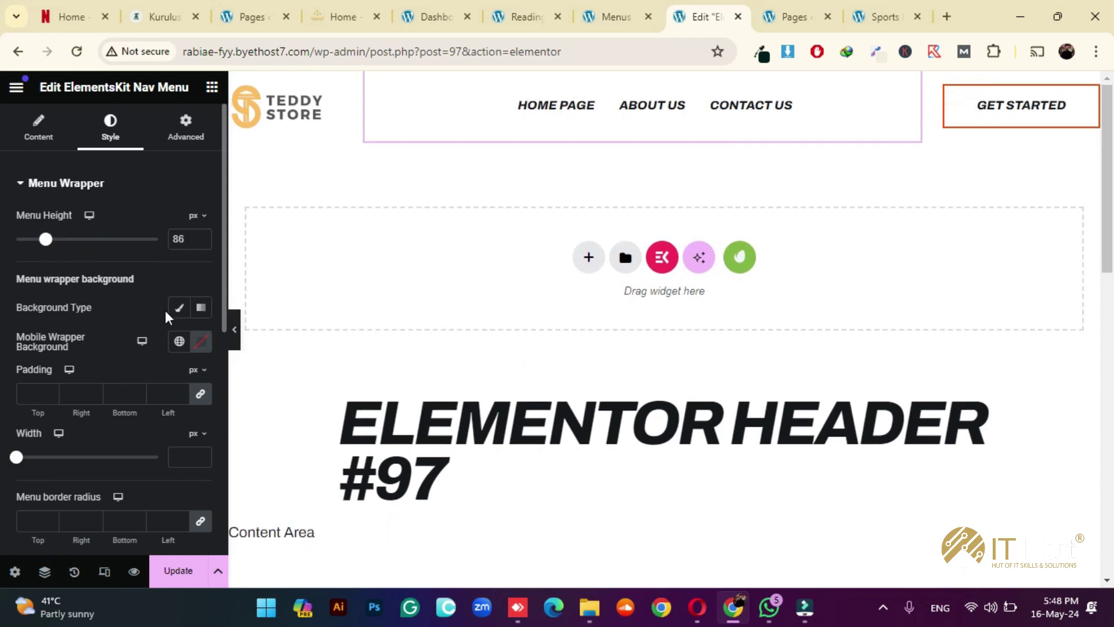
click(179, 308)
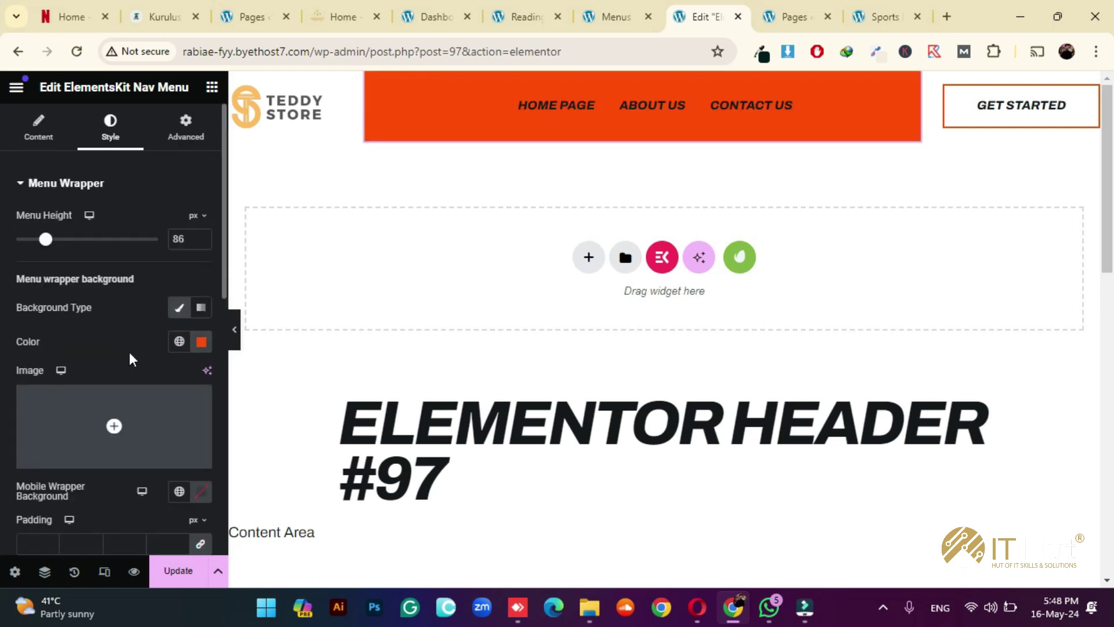
- Clear the orange colour from the header menu wrapper's background and deselect its solid background type
click(201, 342)
mouse_move(172, 235)
mouse_down()
mouse_move(99, 266)
mouse_move(97, 141)
mouse_move(107, 137)
mouse_up()
drag(188, 147, 203, 147)
click(228, 98)
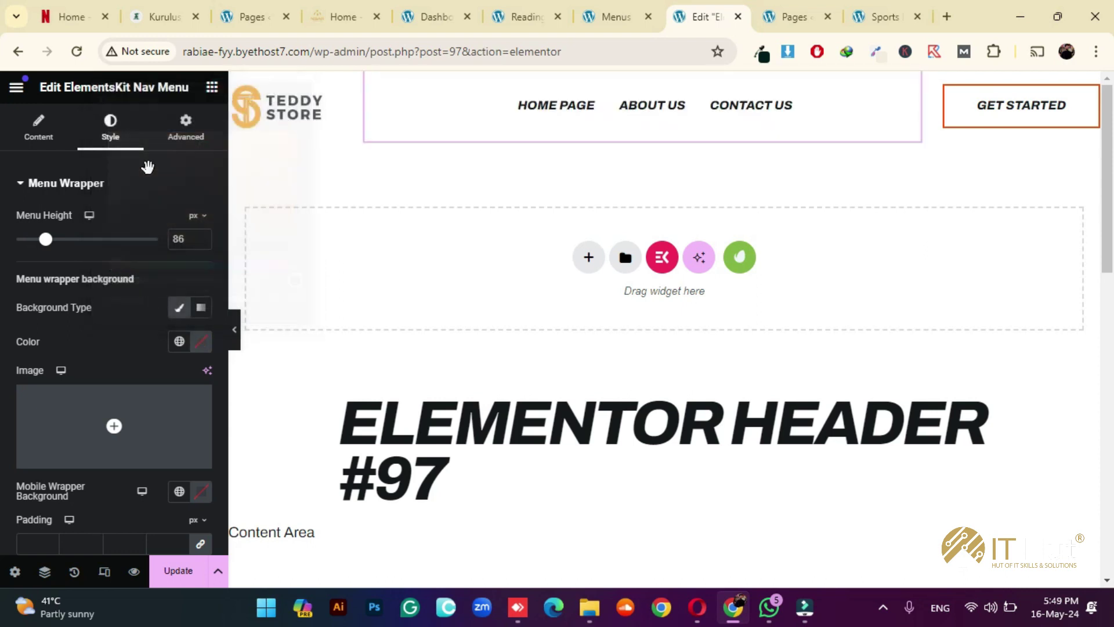
click(180, 309)
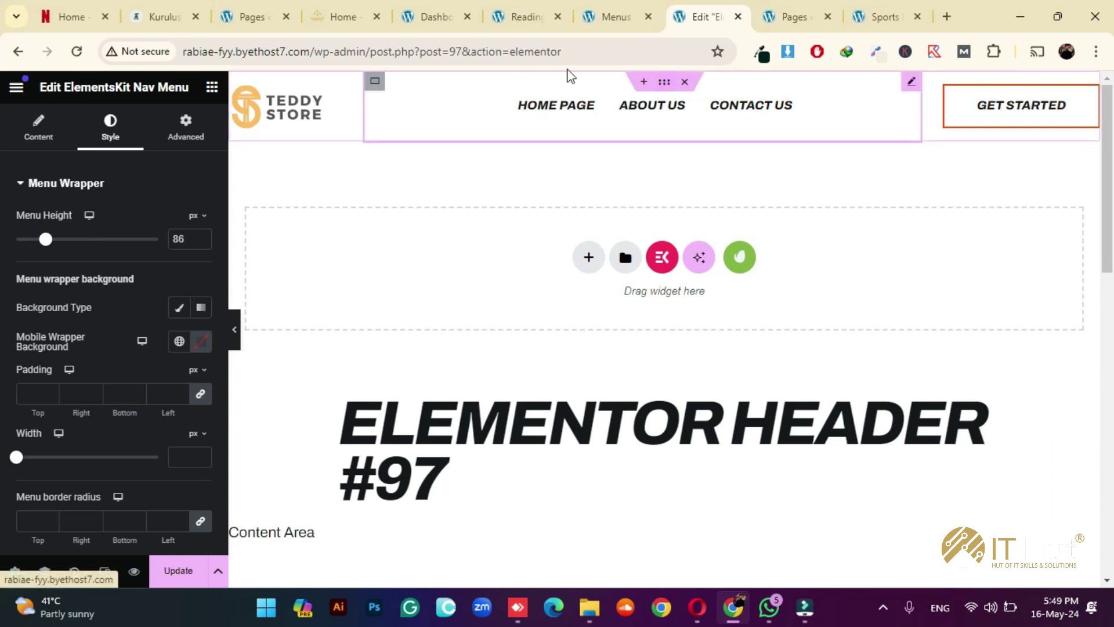
- Give the container holding the header a solid, fully opaque dark grey background, #2C2C2C
click(665, 87)
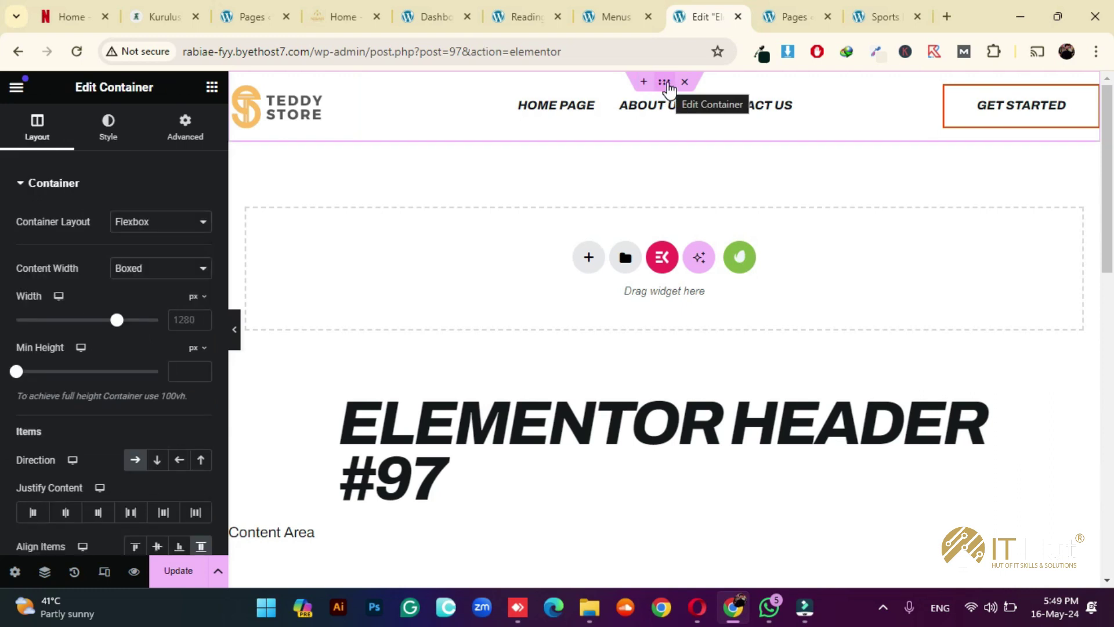
click(107, 138)
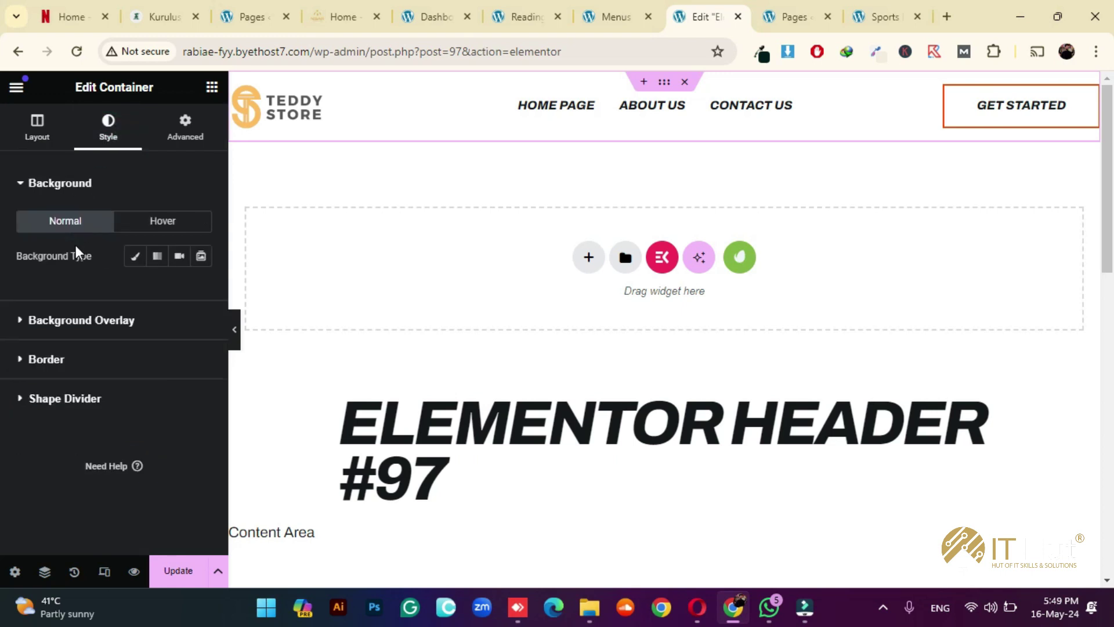
click(137, 257)
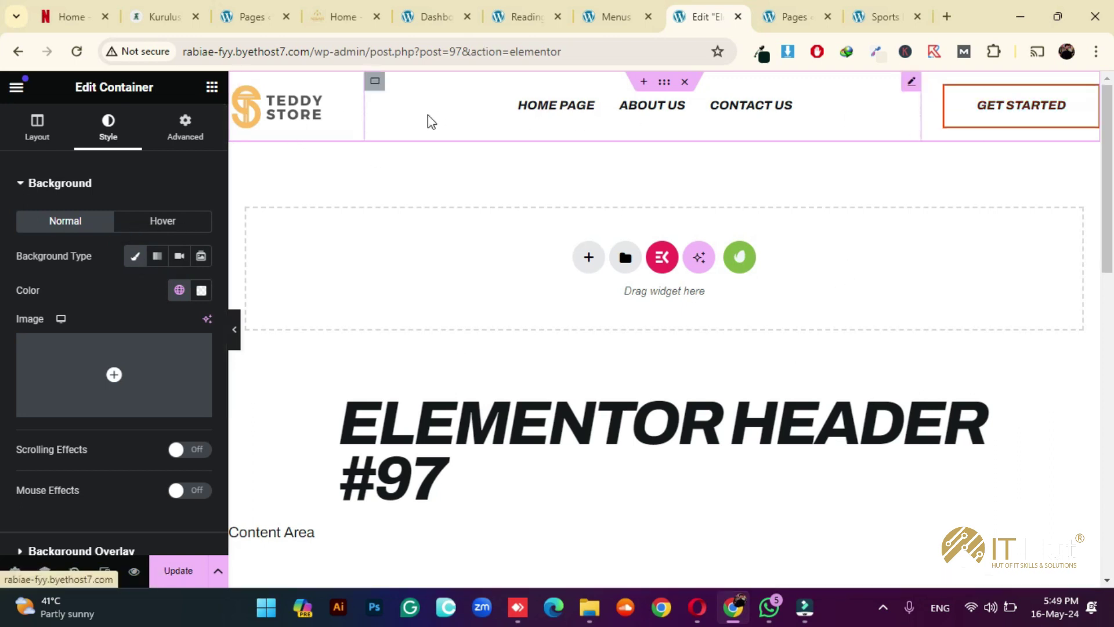
click(201, 291)
mouse_move(253, 419)
mouse_down()
mouse_move(314, 387)
mouse_move(115, 451)
mouse_move(109, 473)
mouse_move(98, 459)
mouse_up()
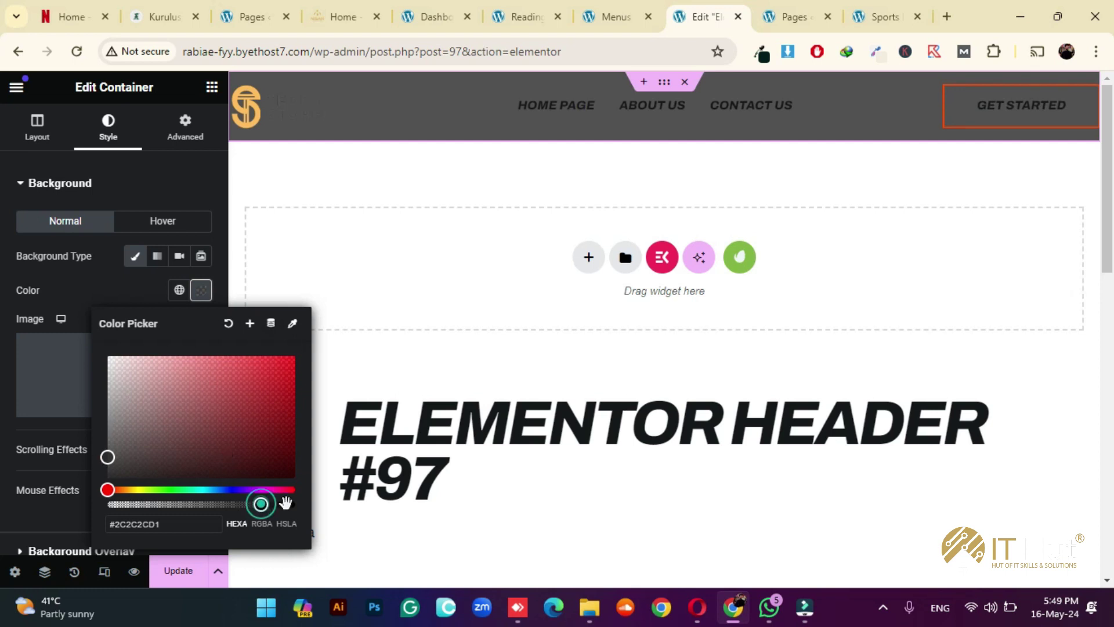
drag(259, 503, 304, 504)
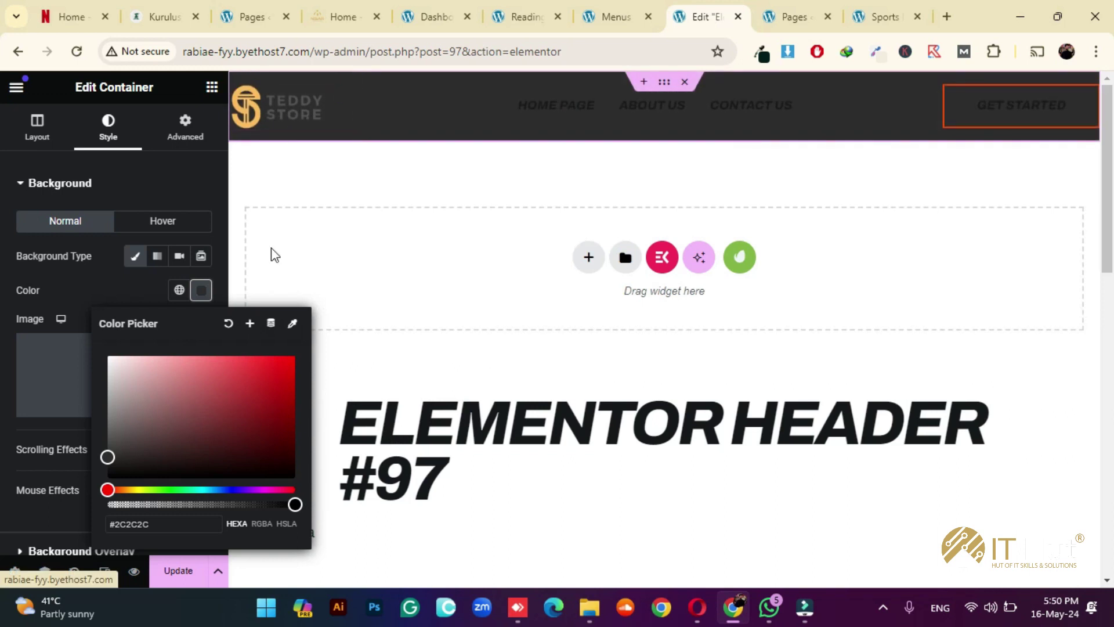
- Lighten the header container's background to the translucent grey #A2A2A233 and update the template
drag(295, 504, 144, 395)
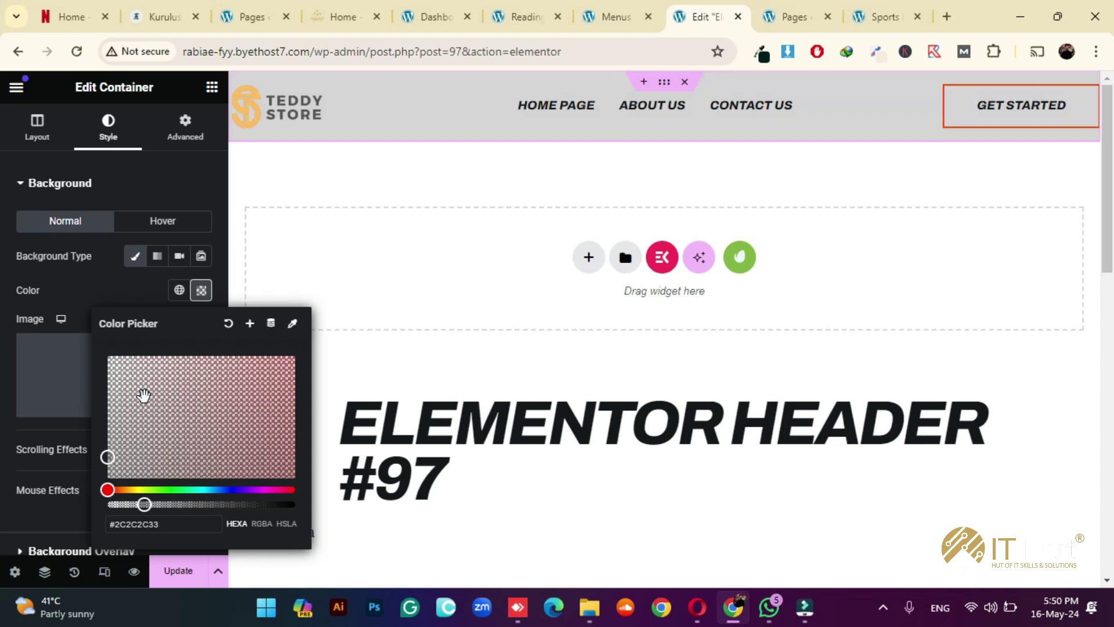
click(144, 395)
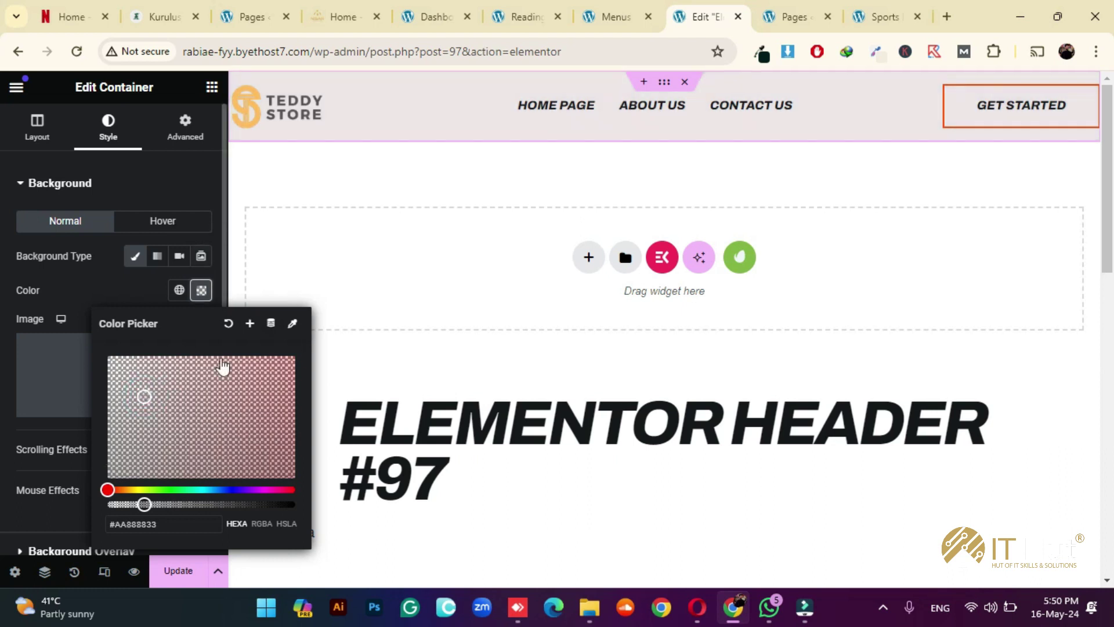
drag(137, 410, 106, 396)
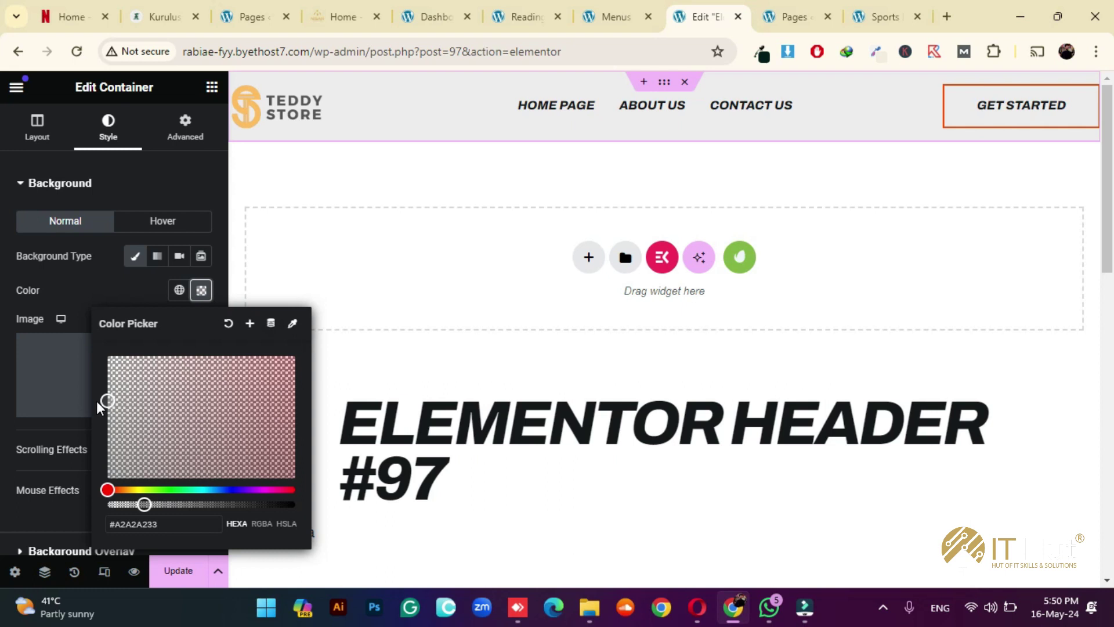
click(56, 510)
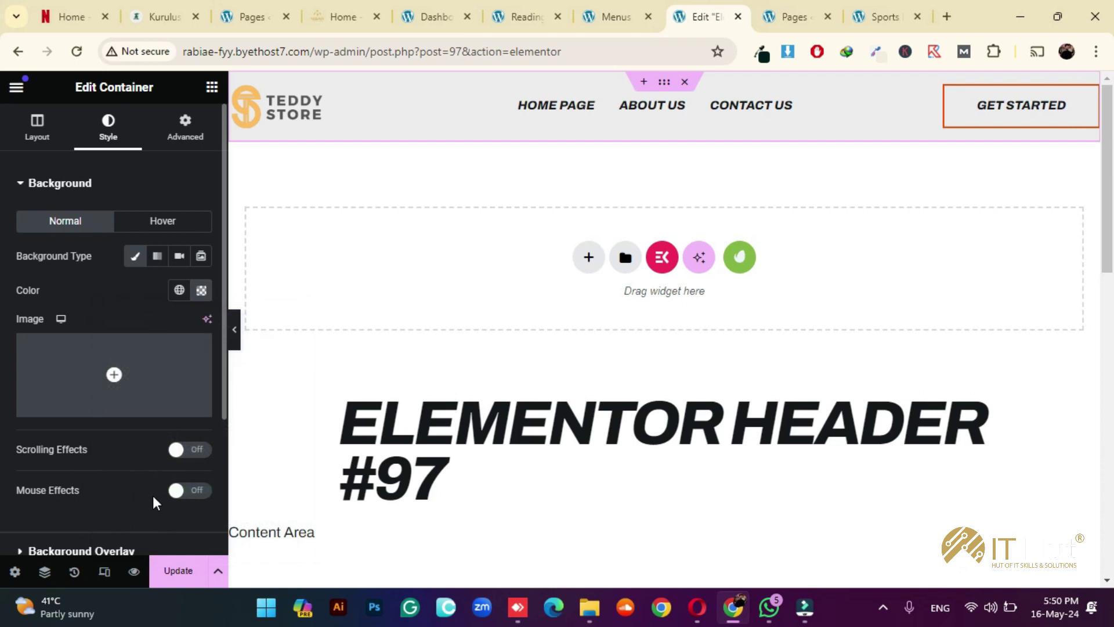
click(181, 569)
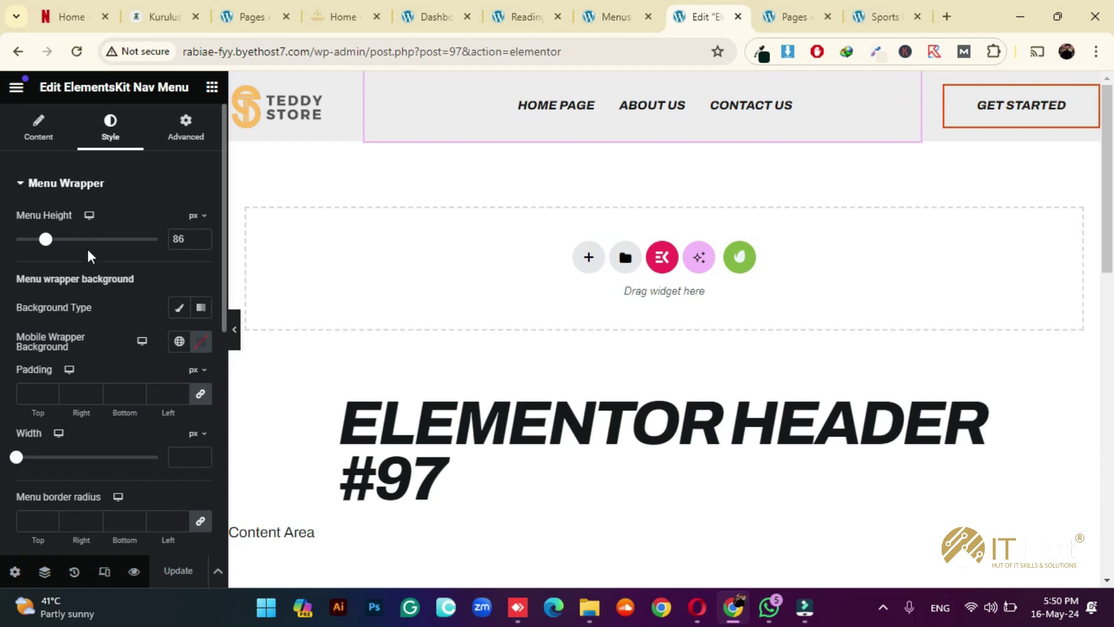
- Open the nav menu's item style settings, try adjusting the font size in the typography options, and check the font families
scroll(87, 278, down, 2)
scroll(86, 319, down, 4)
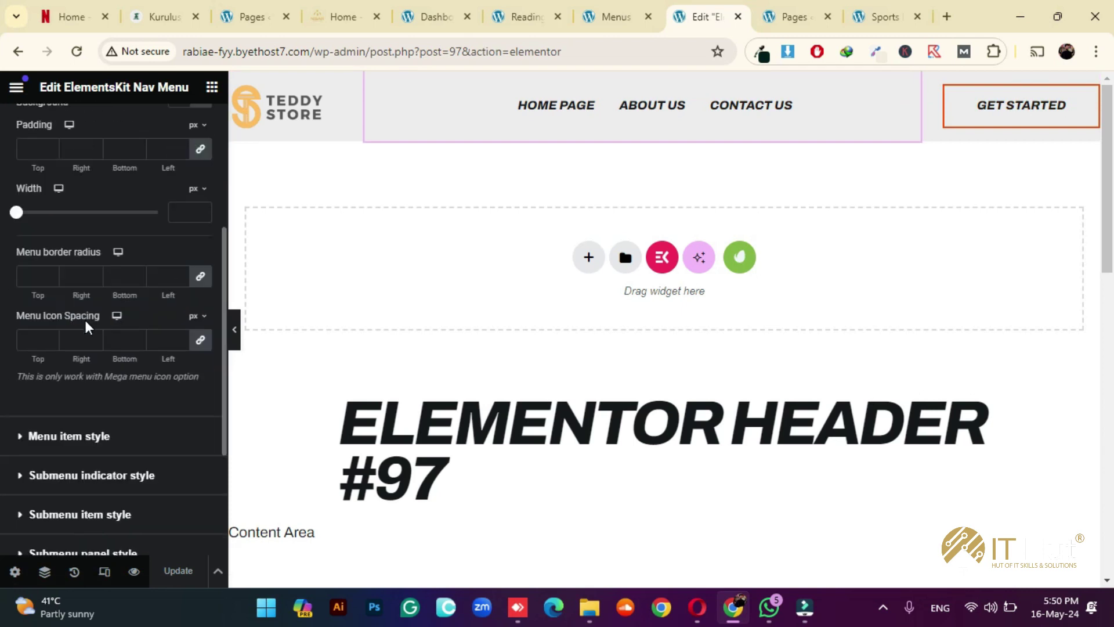
scroll(90, 380, down, 4)
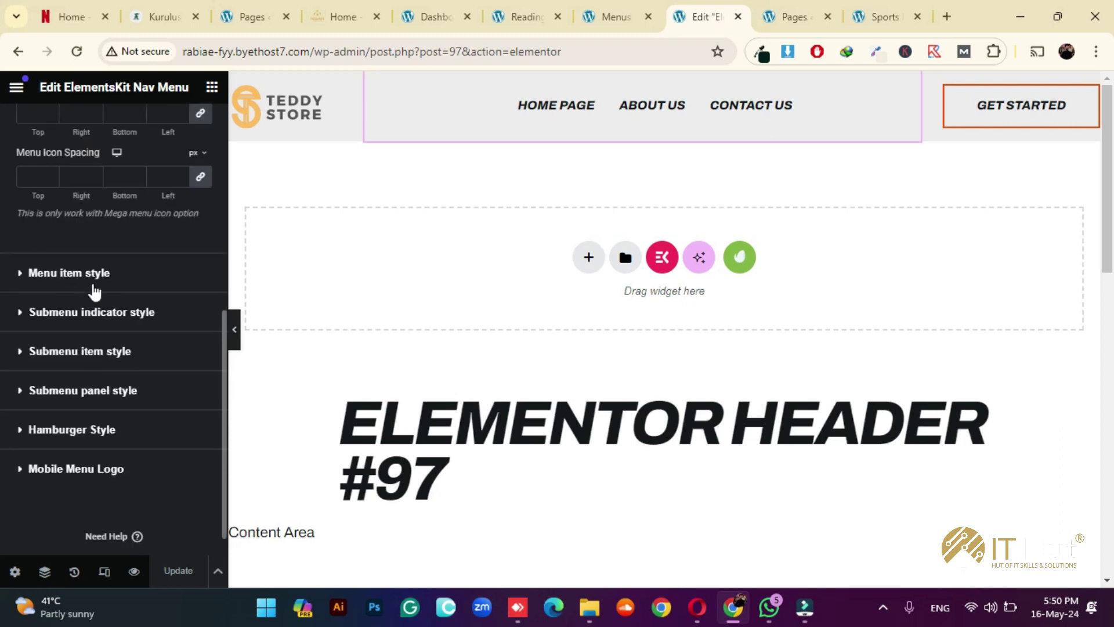
click(66, 277)
click(67, 271)
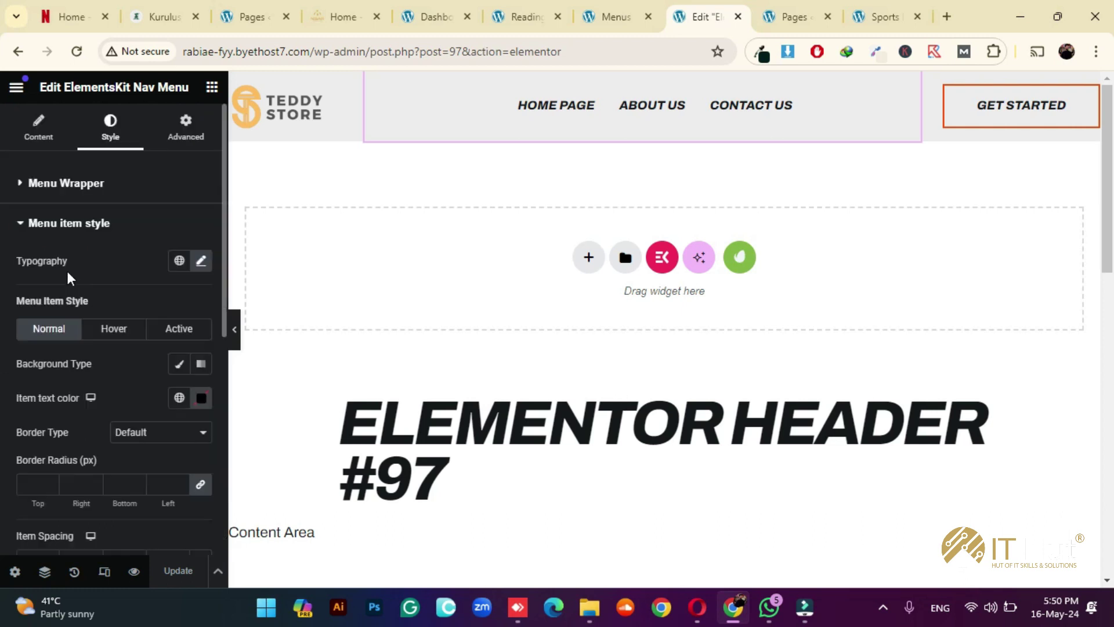
click(200, 262)
mouse_move(36, 389)
mouse_down()
mouse_move(119, 390)
mouse_move(54, 389)
mouse_up()
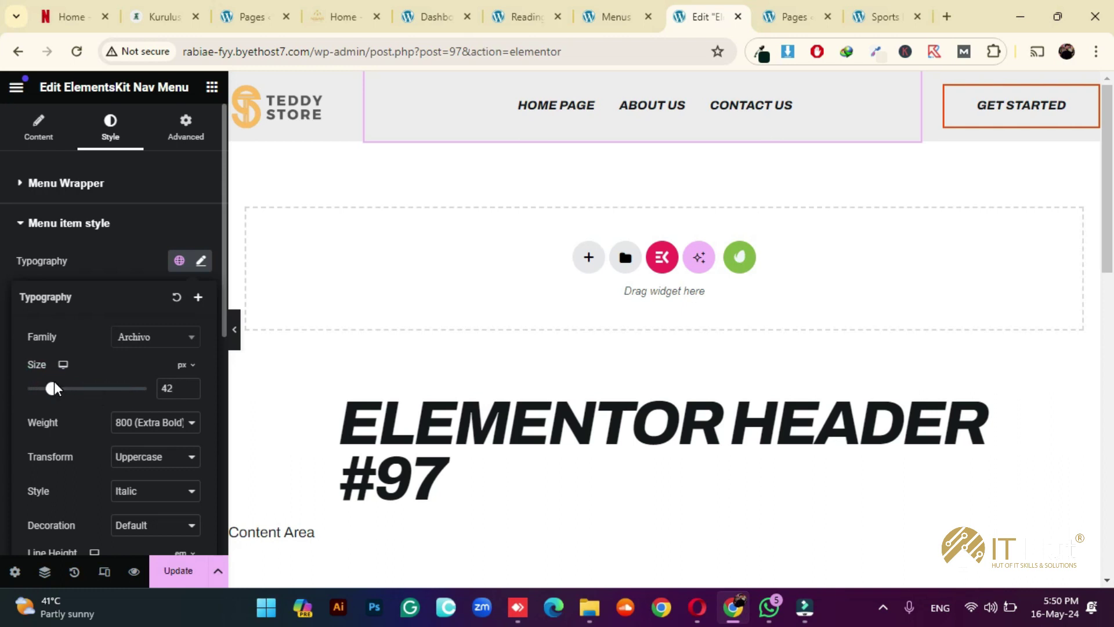
mouse_move(54, 389)
mouse_down()
mouse_move(87, 390)
mouse_move(47, 390)
mouse_up()
click(149, 341)
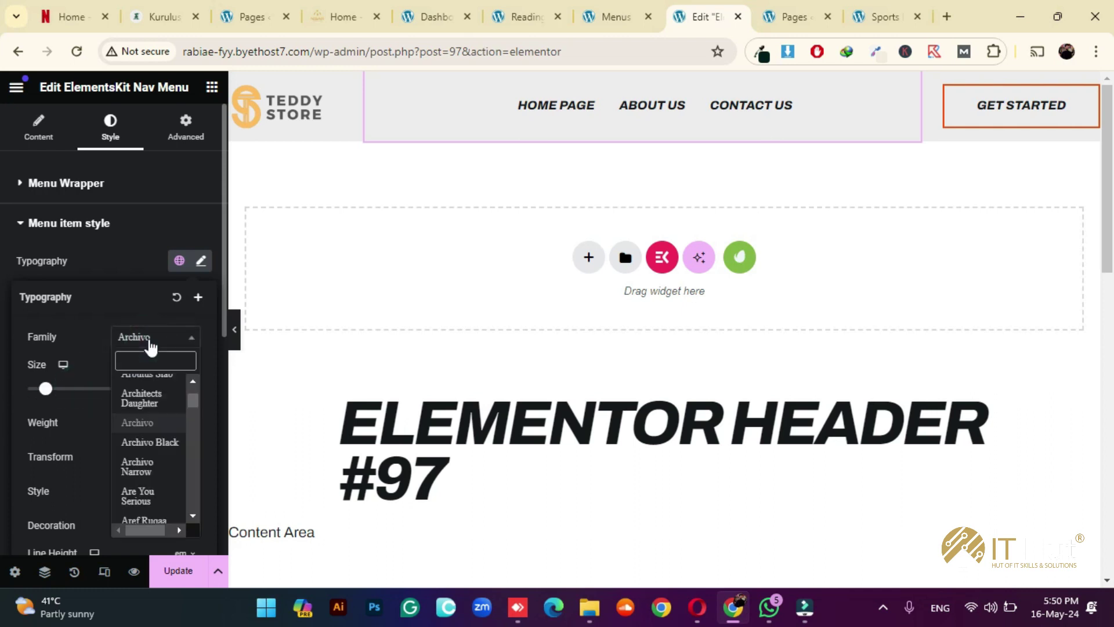
click(123, 263)
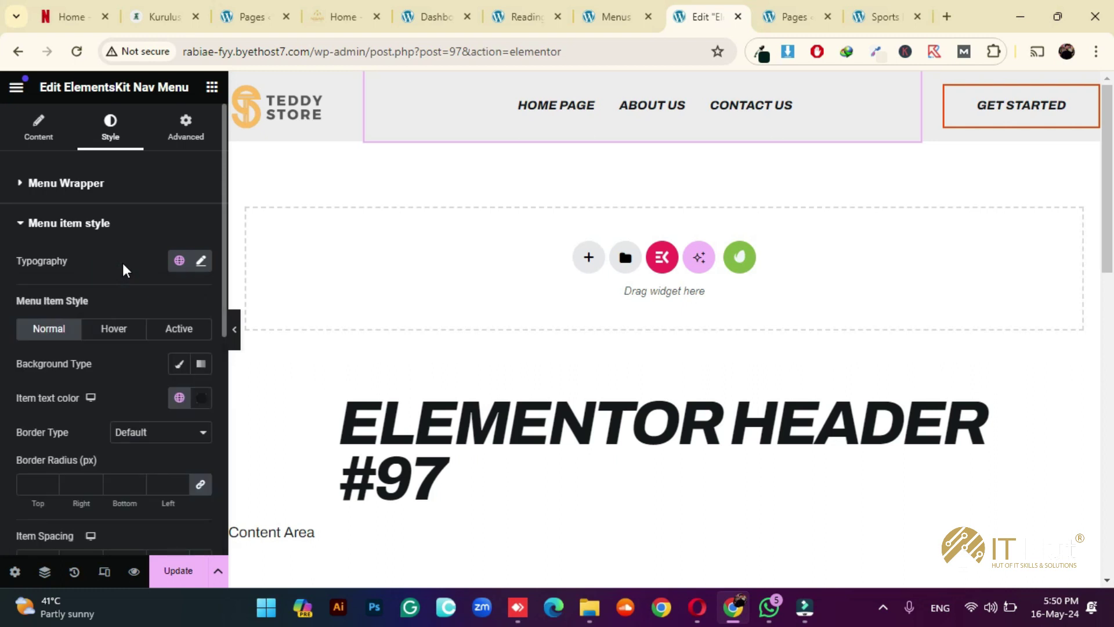
- Set the menu items' hover text colour to orange #FF9600
scroll(830, 256, down, 3)
scroll(830, 256, up, 3)
click(109, 333)
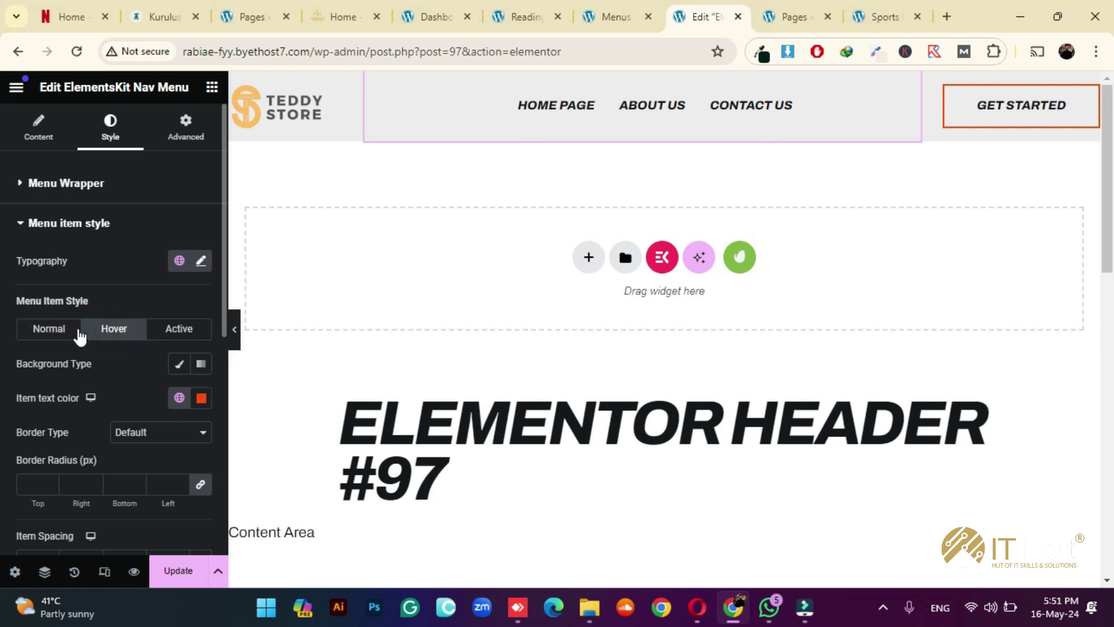
click(64, 334)
click(112, 332)
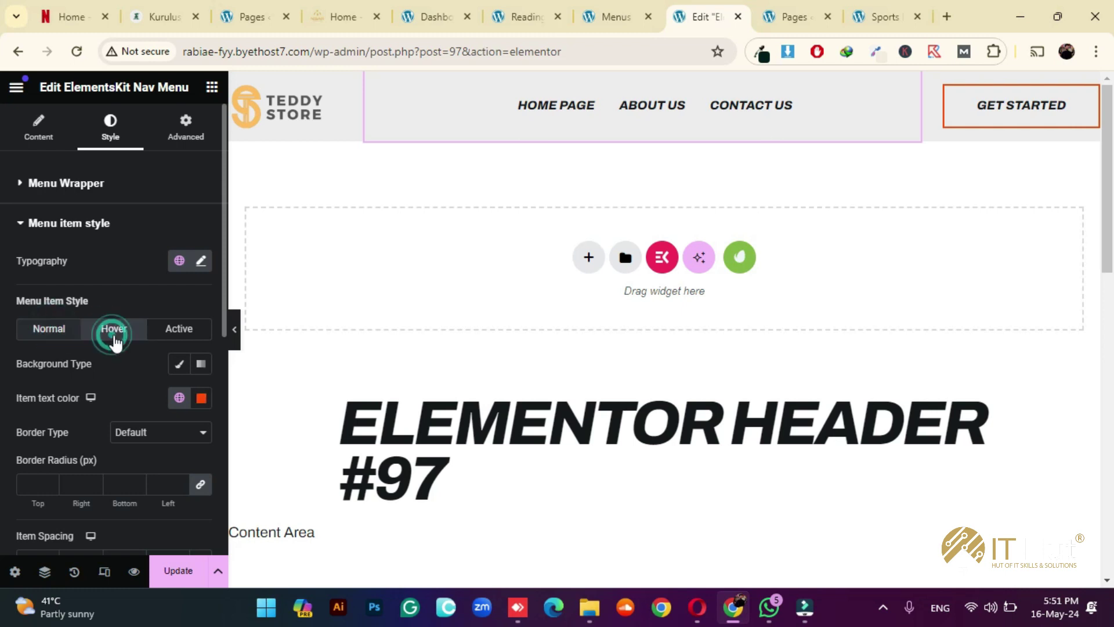
click(200, 399)
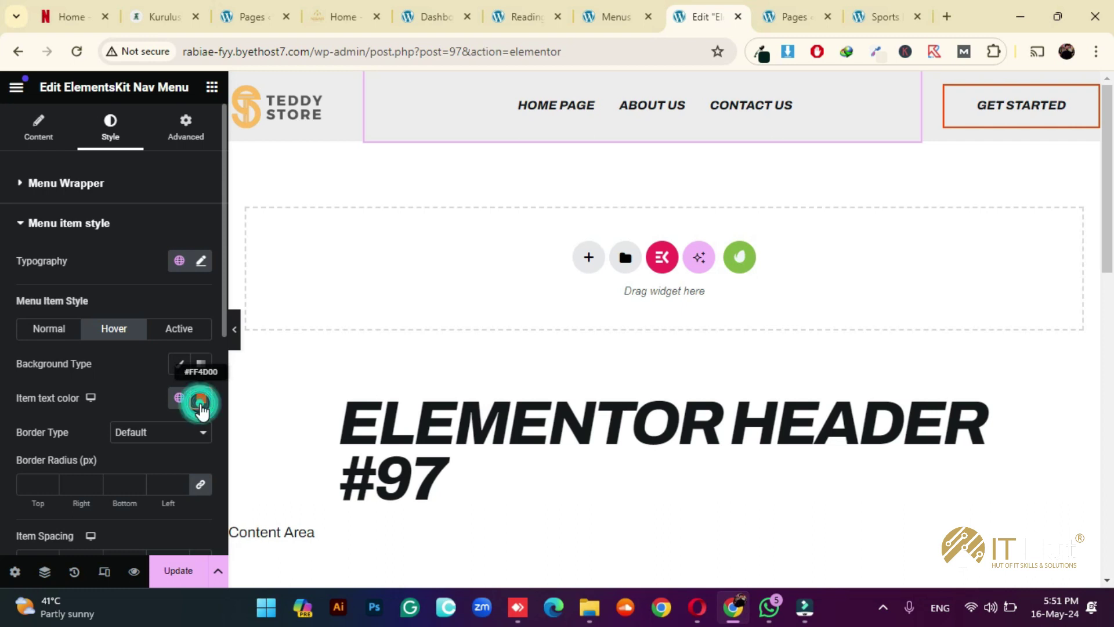
drag(134, 323, 125, 322)
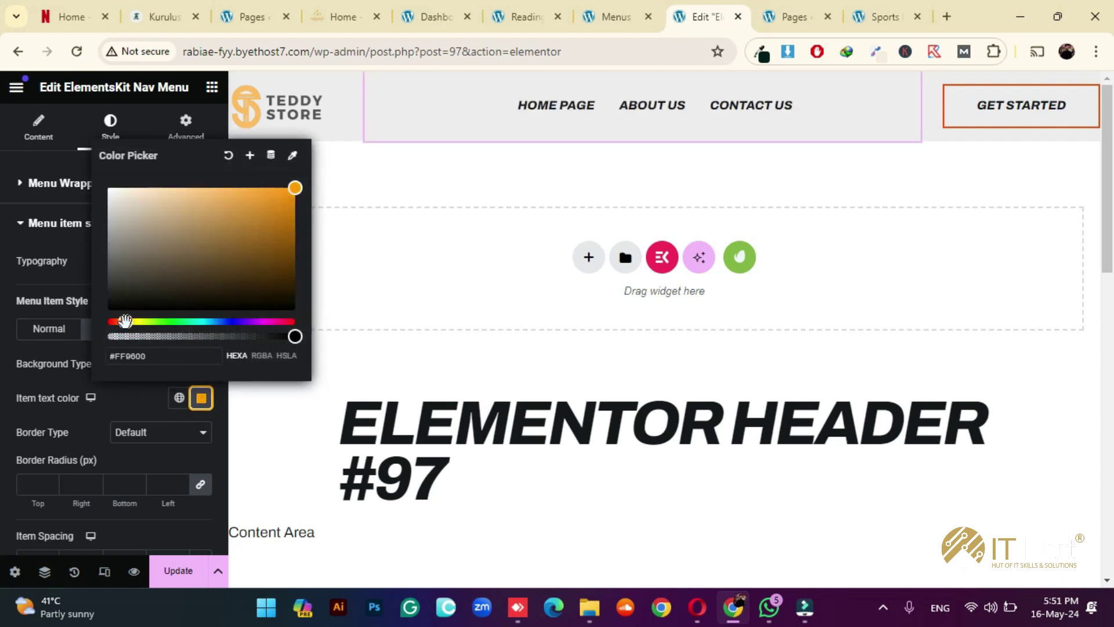
click(7, 258)
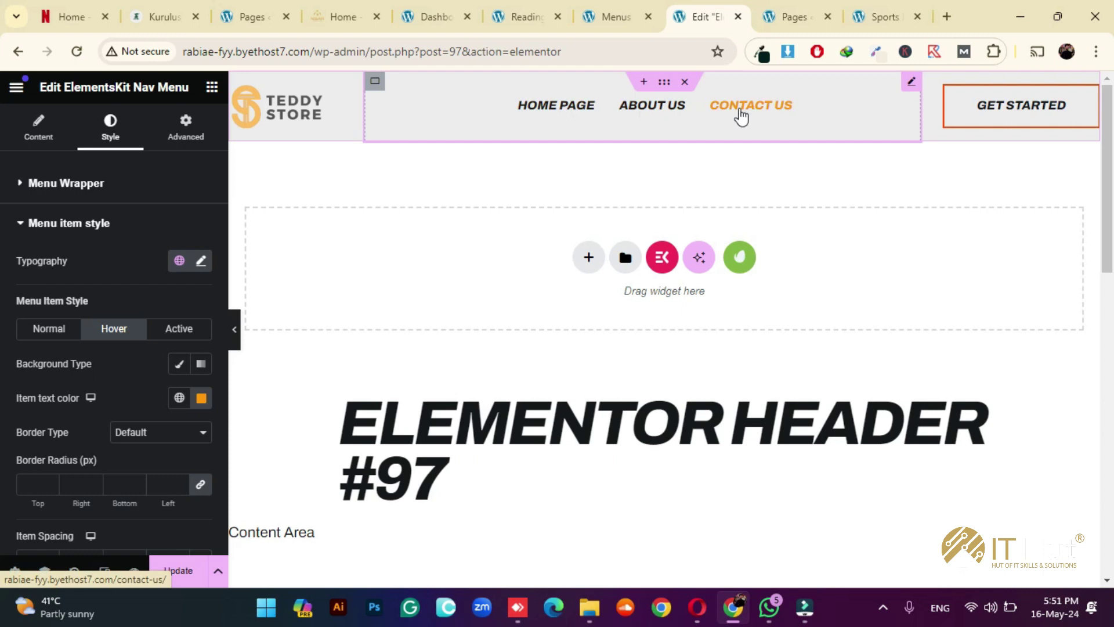
- Try green #65FF00 and white #FFFFFF as the menu items' hover text colour
click(200, 401)
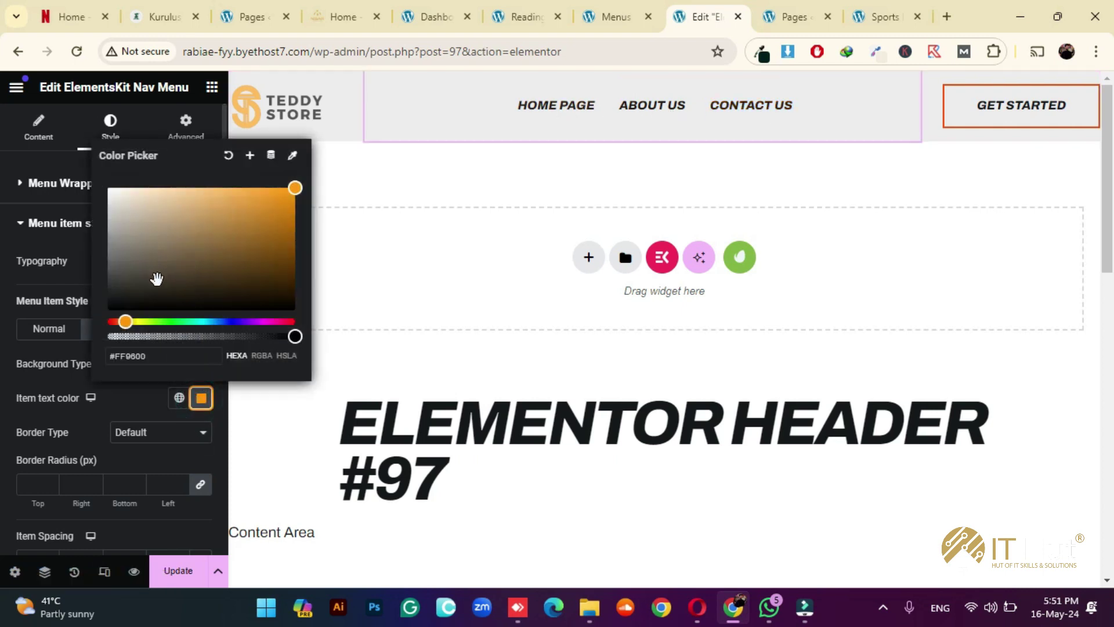
click(156, 323)
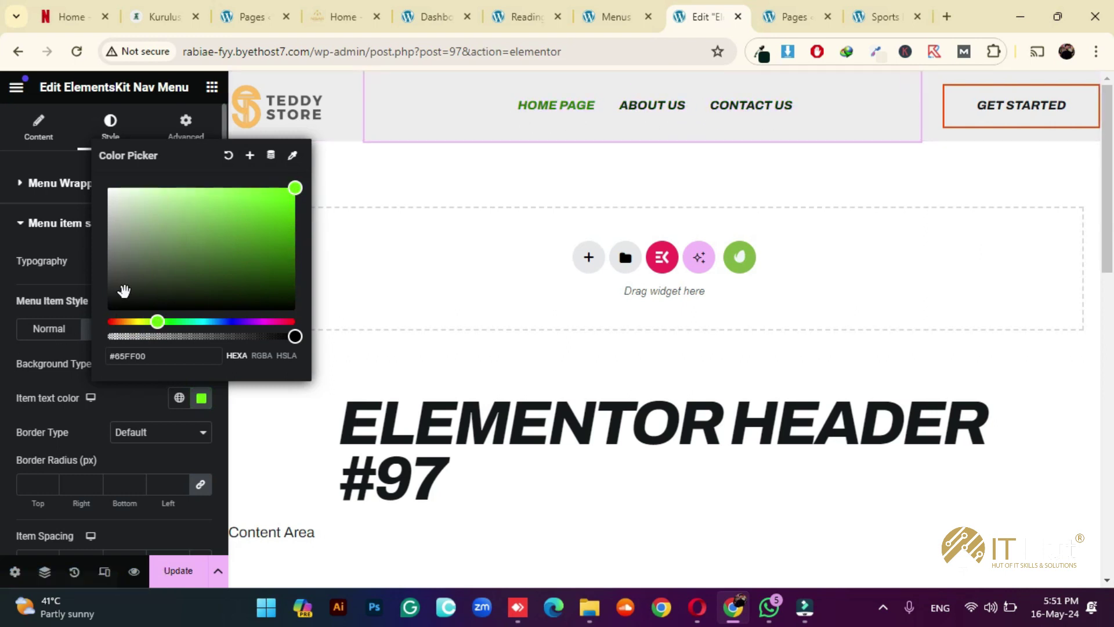
drag(141, 251, 121, 232)
drag(94, 186, 93, 185)
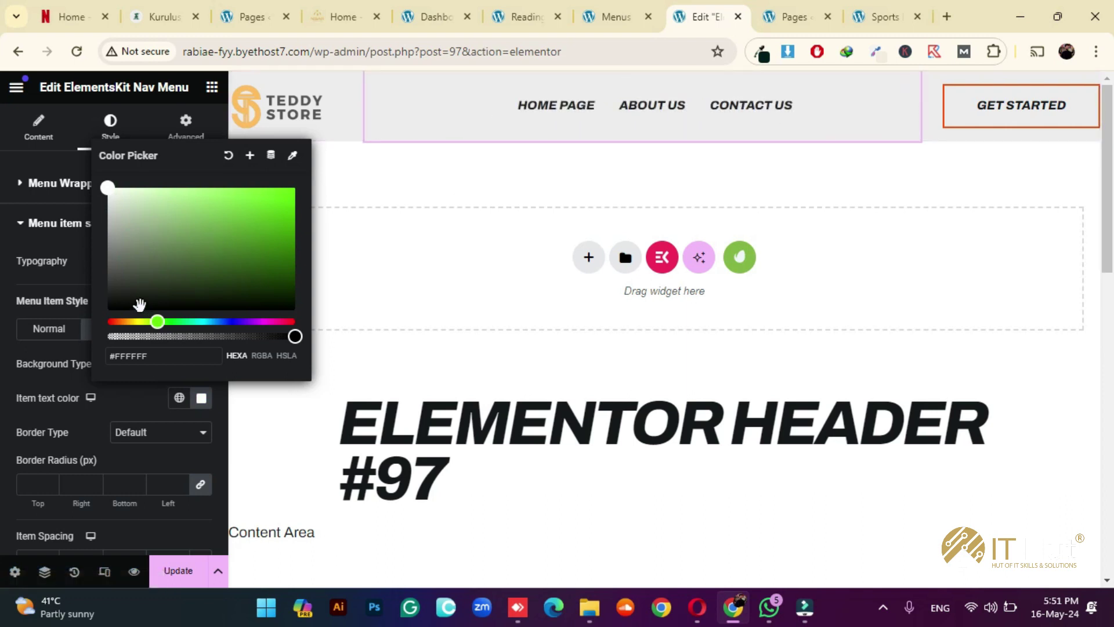
- Try the darker orange #C97806 as the menu items' hover text colour
drag(161, 268, 255, 240)
drag(157, 321, 122, 321)
drag(256, 233, 305, 189)
click(282, 223)
drag(121, 320, 125, 322)
click(262, 231)
click(285, 214)
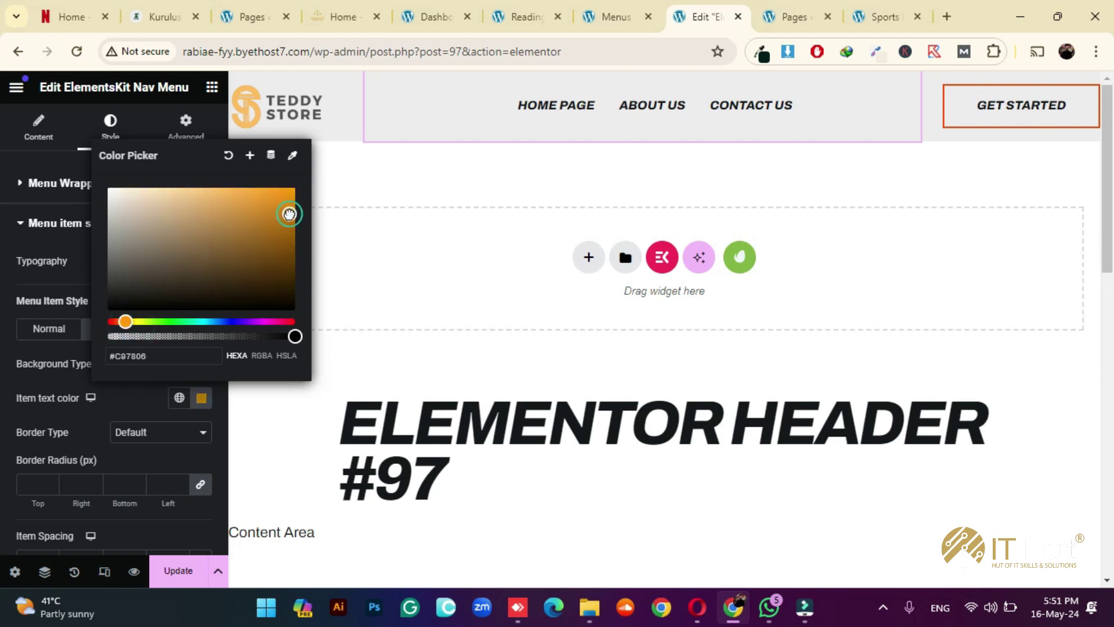
click(8, 392)
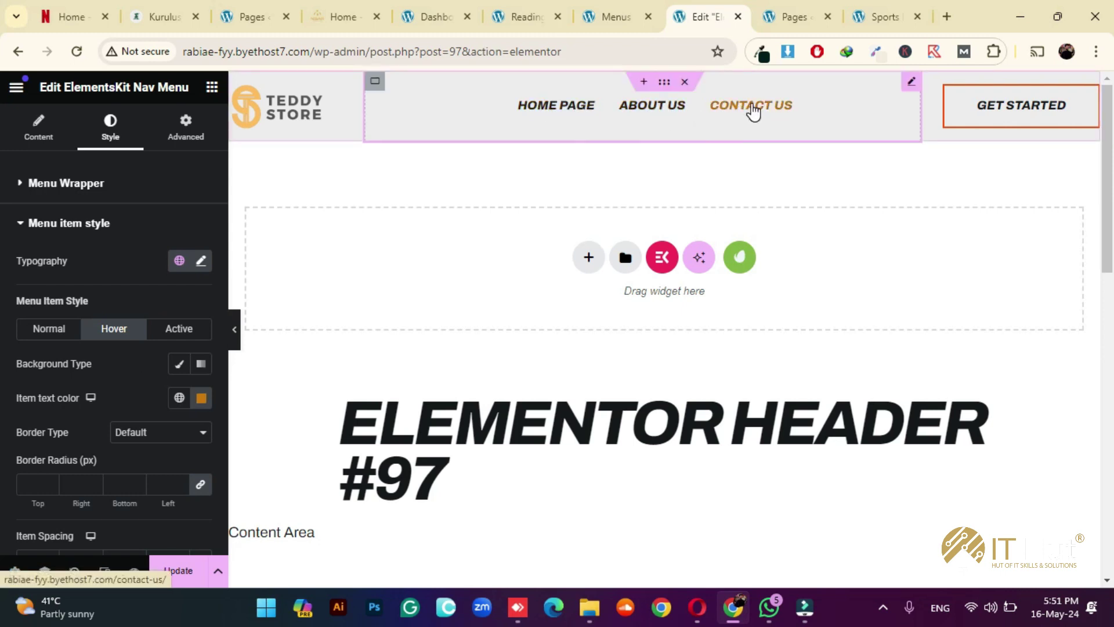
- Brighten the menu items' hover text colour to orange #FF9C10
click(201, 398)
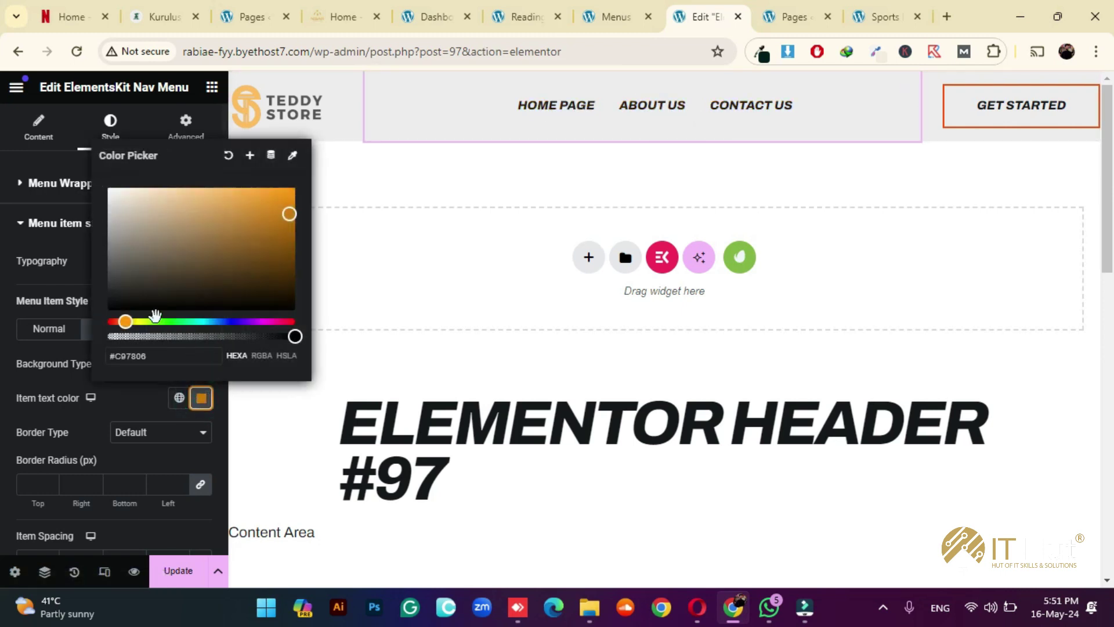
click(289, 204)
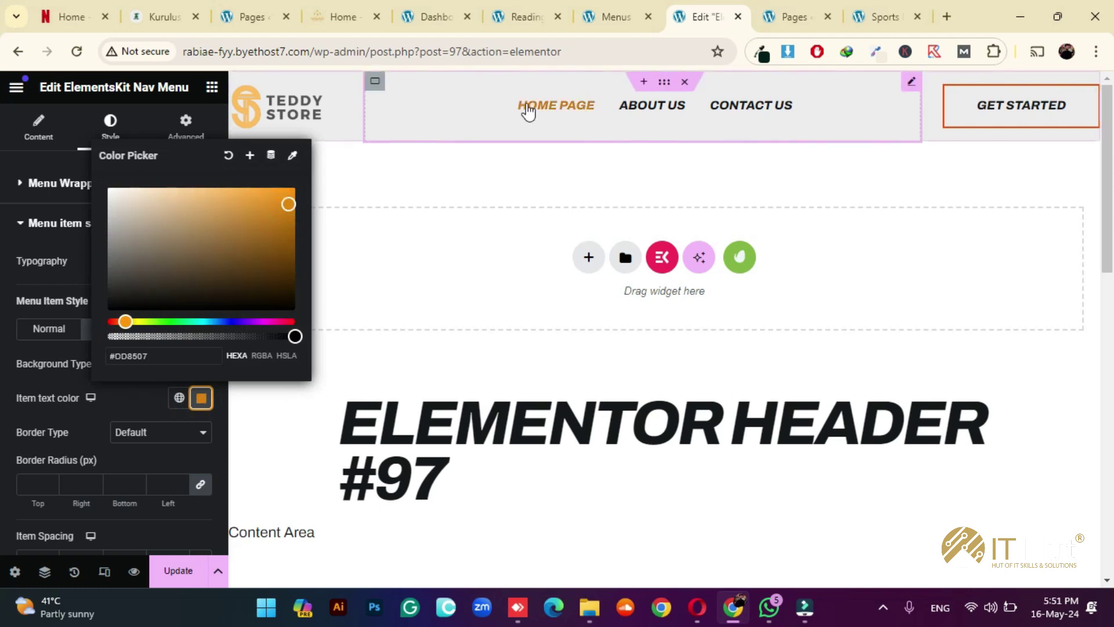
drag(269, 202, 286, 184)
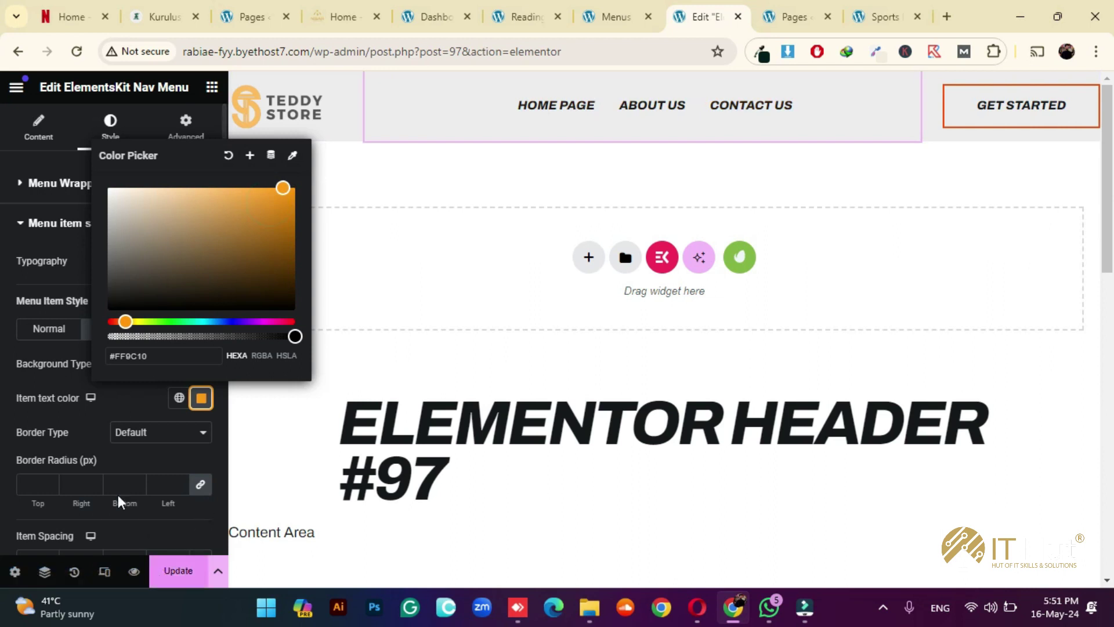
- Review the remaining menu item style options, collapse that section, and update the header template
scroll(81, 487, down, 2)
click(48, 441)
scroll(48, 436, down, 2)
scroll(48, 441, down, 4)
scroll(53, 429, up, 7)
click(93, 232)
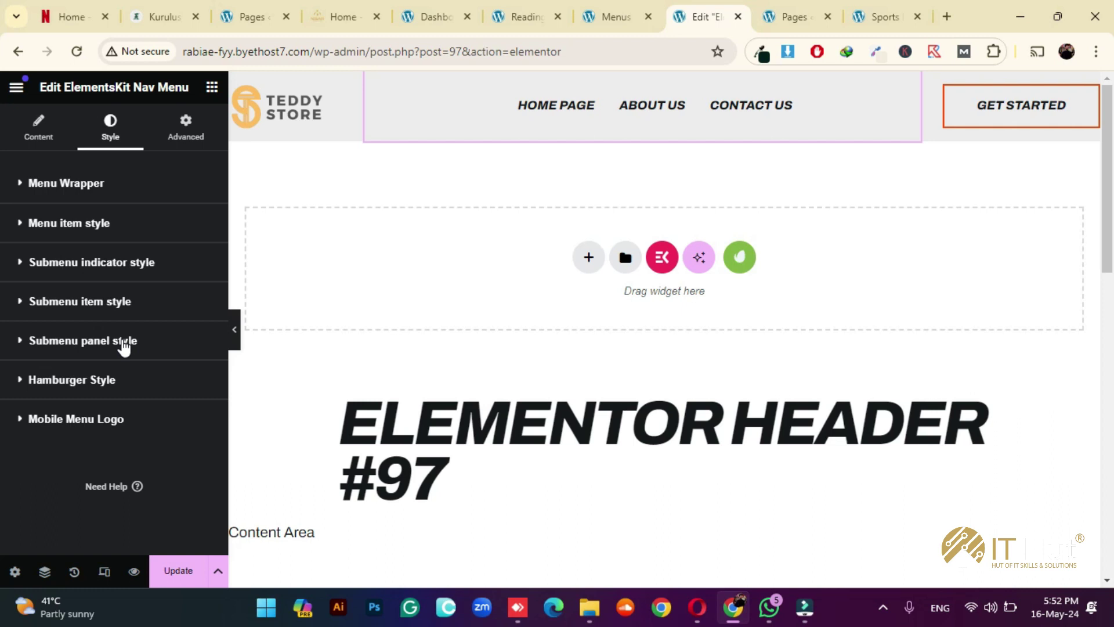
click(178, 571)
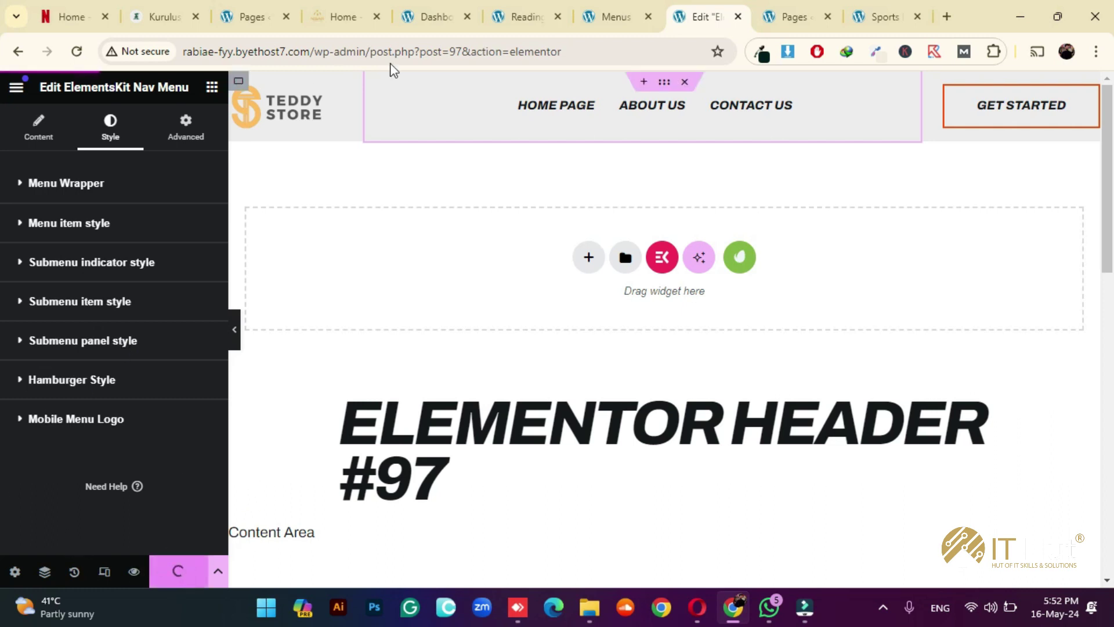
- Add the existing About us and Contact us pages once more to header-menu on the site's Menus page
click(603, 11)
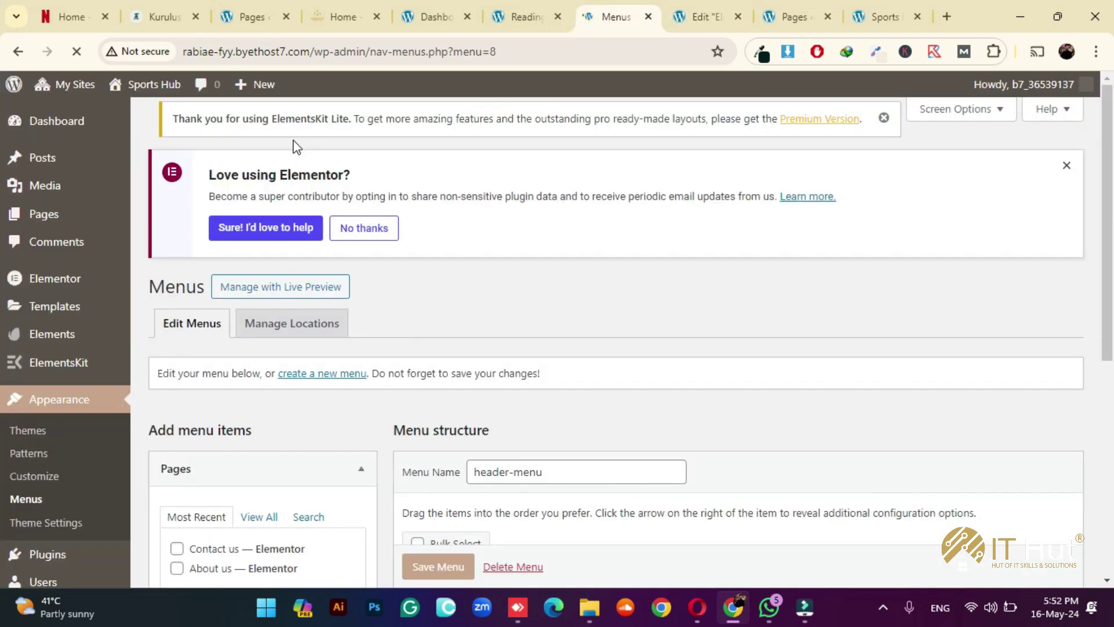
scroll(293, 140, down, 7)
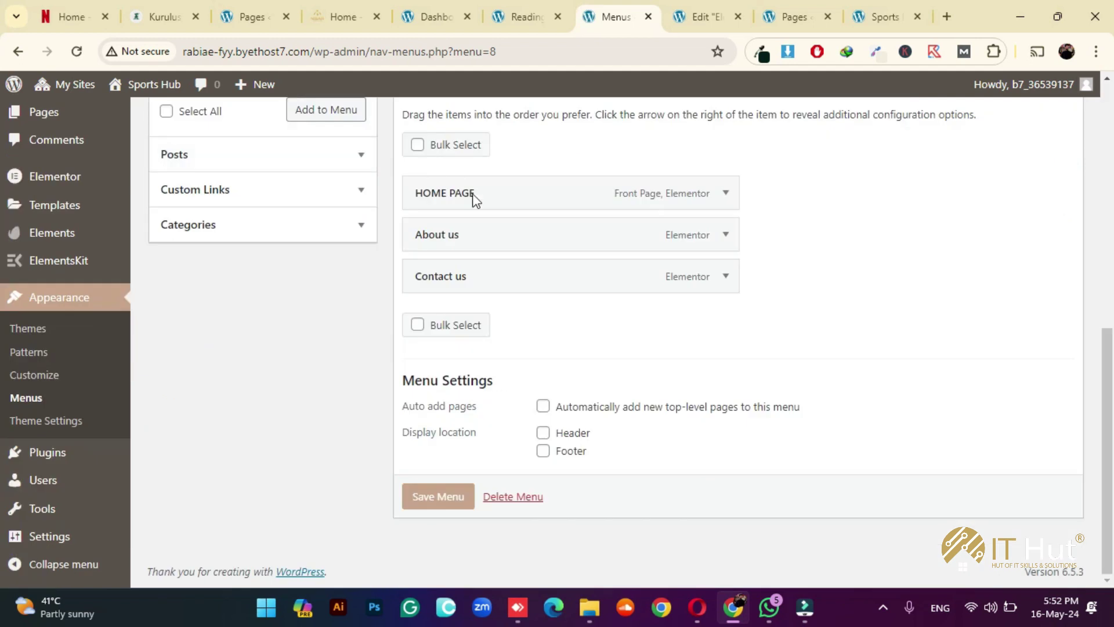
scroll(604, 266, up, 4)
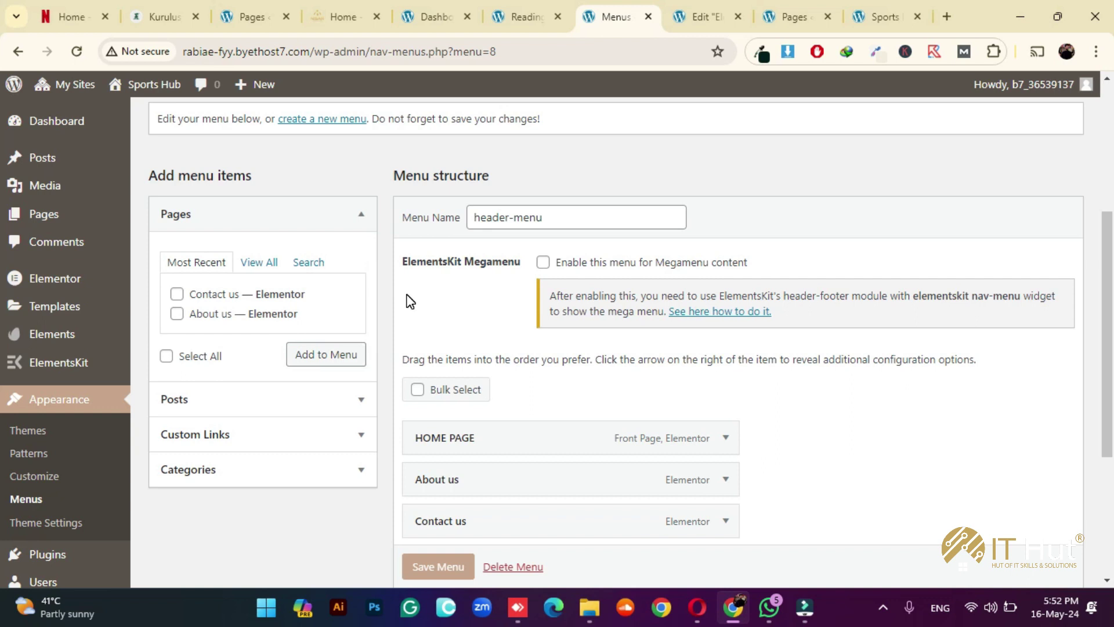
scroll(648, 341, down, 1)
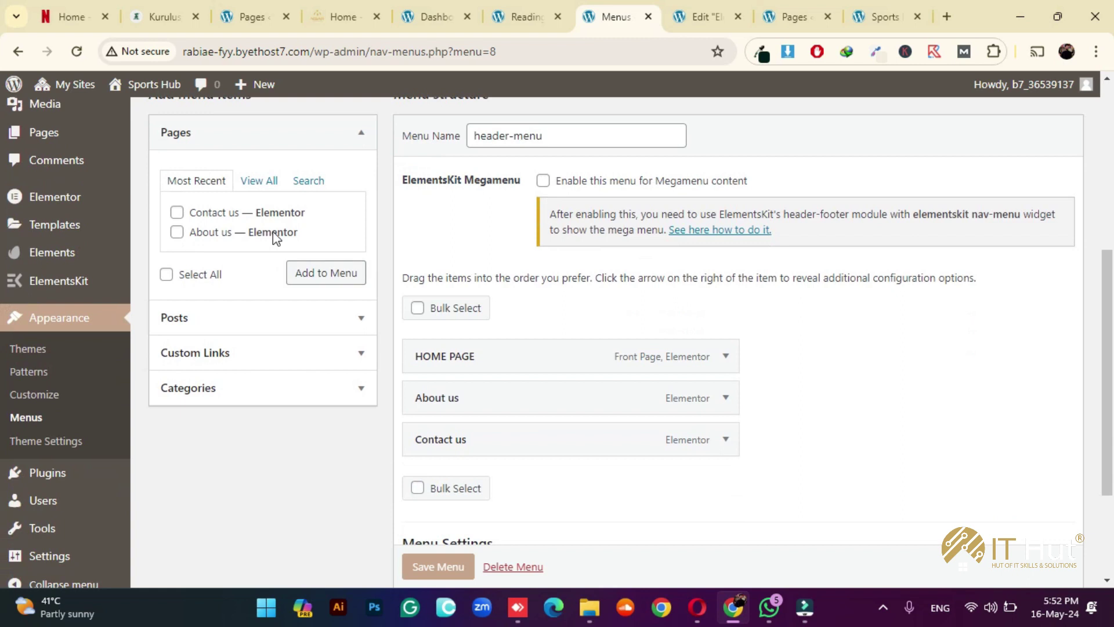
click(260, 180)
click(212, 211)
click(213, 213)
click(212, 253)
click(214, 272)
click(285, 306)
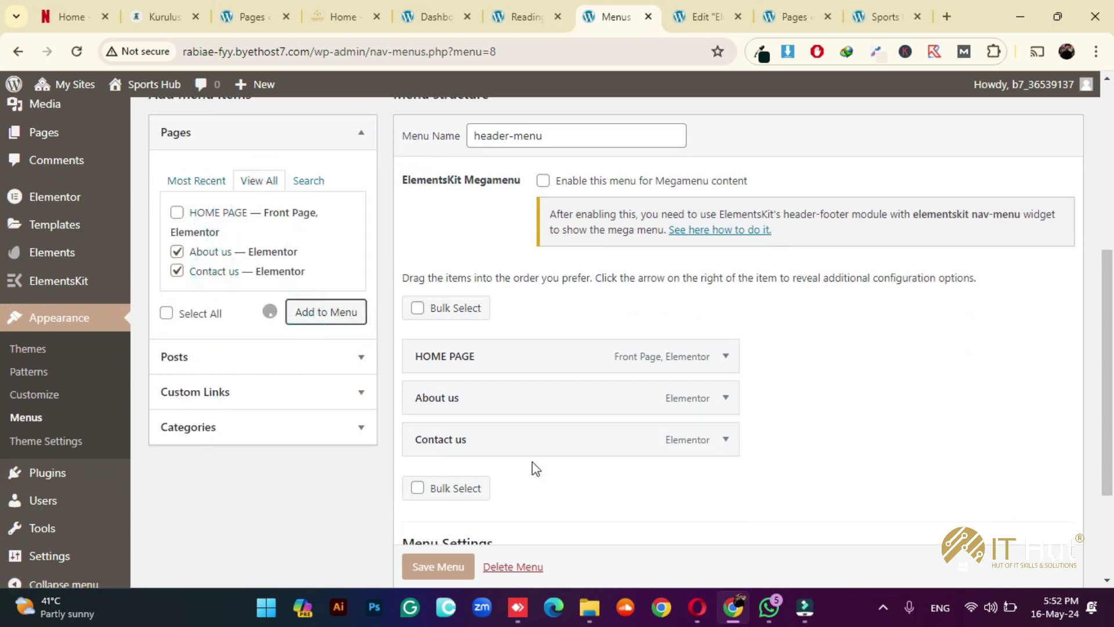
- Nest the newly added About us and Contact us entries as sub items under the original Contact us item and save the menu
scroll(768, 374, down, 2)
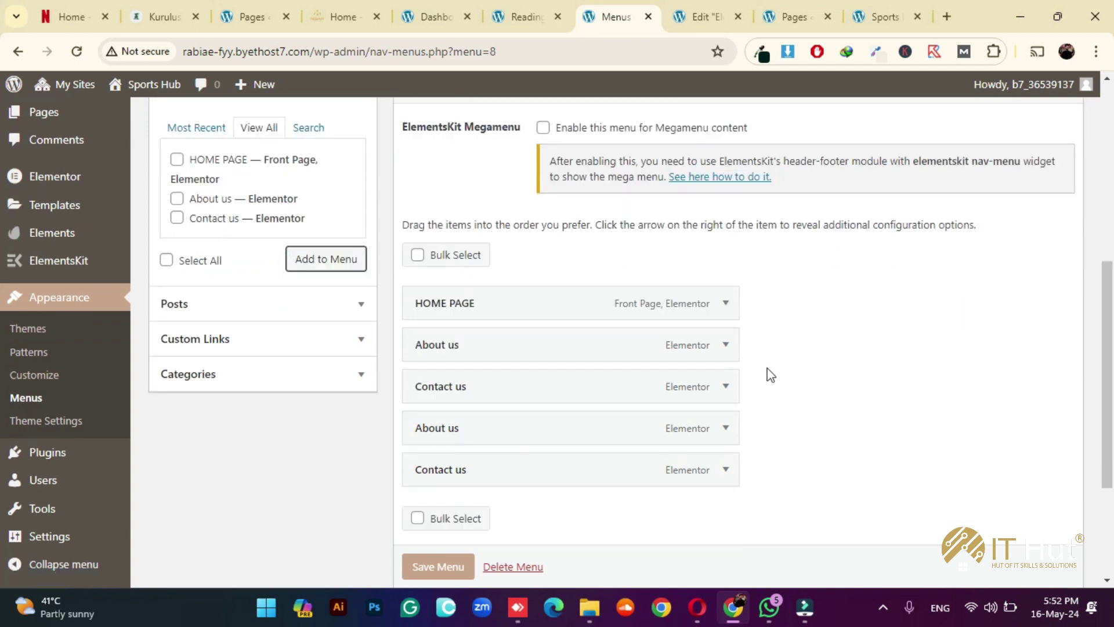
drag(465, 328, 511, 361)
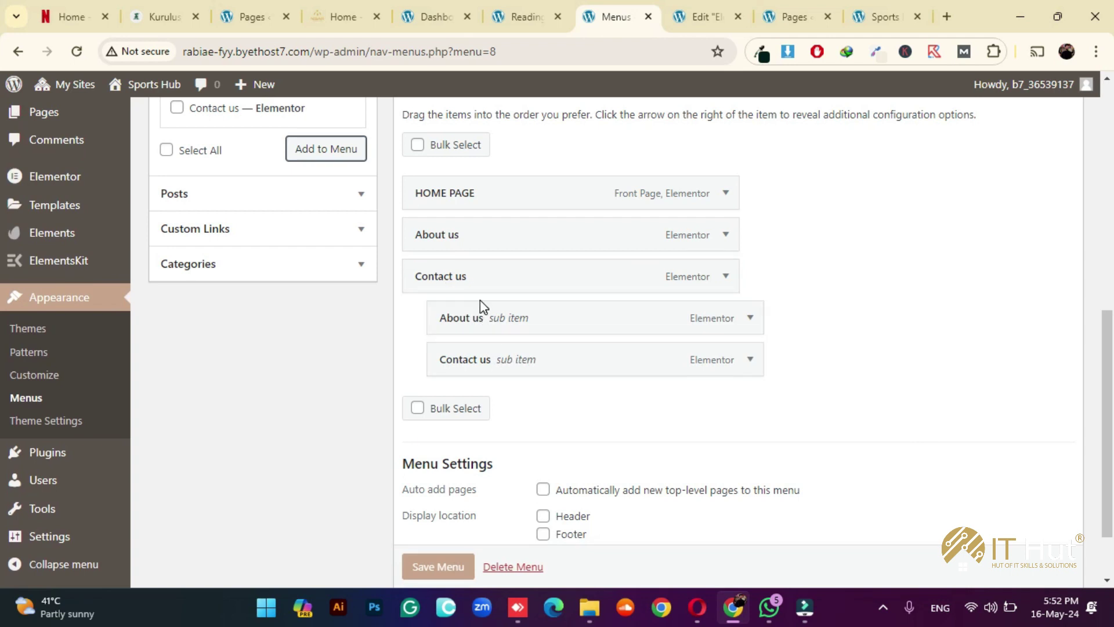
scroll(468, 455, down, 2)
click(451, 500)
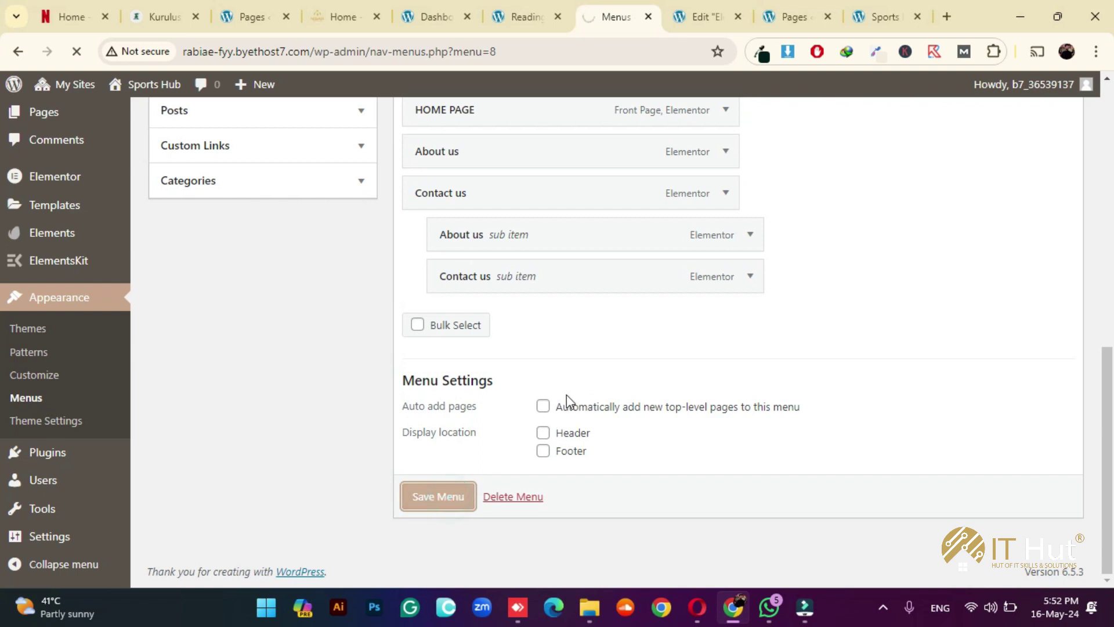
- Reload the live home page and reveal the Contact us submenu in the header to check its sub items
click(873, 13)
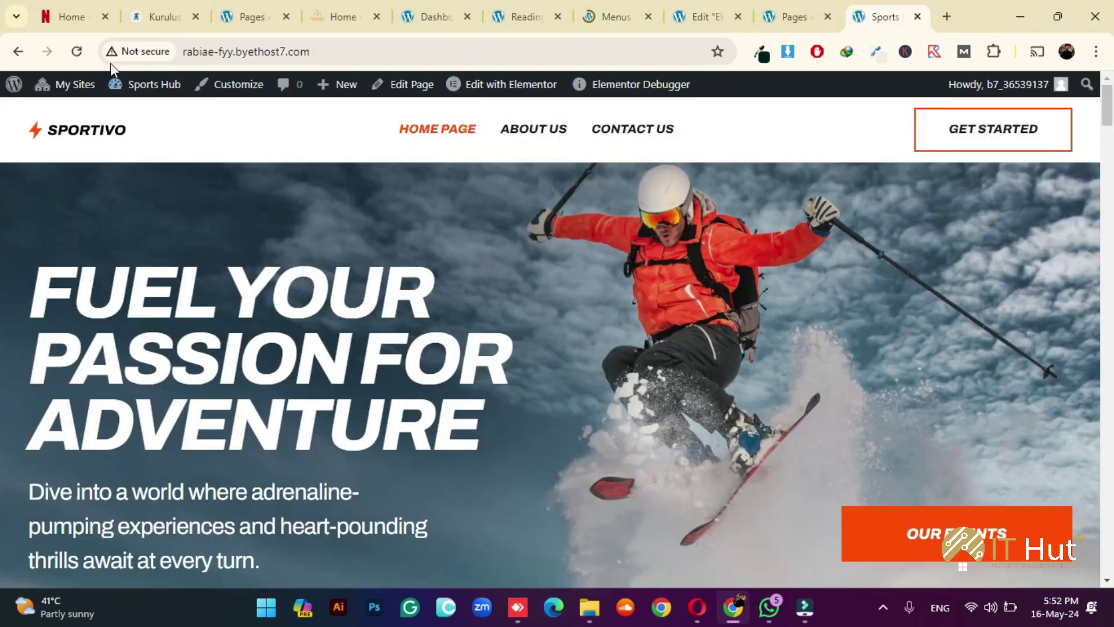
click(76, 51)
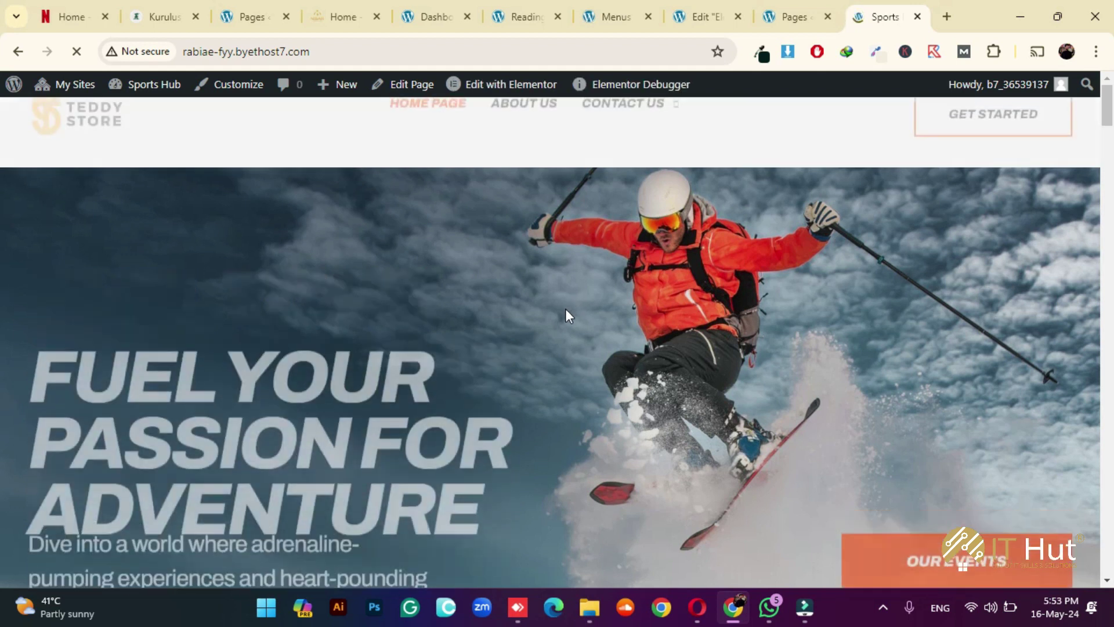
mouse_move(657, 141)
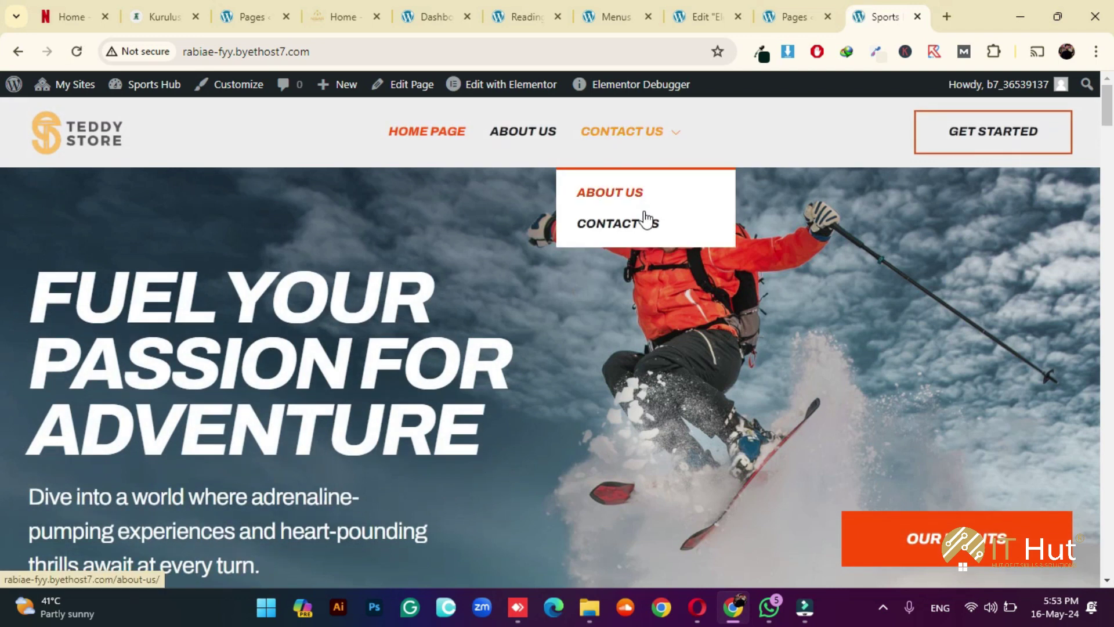